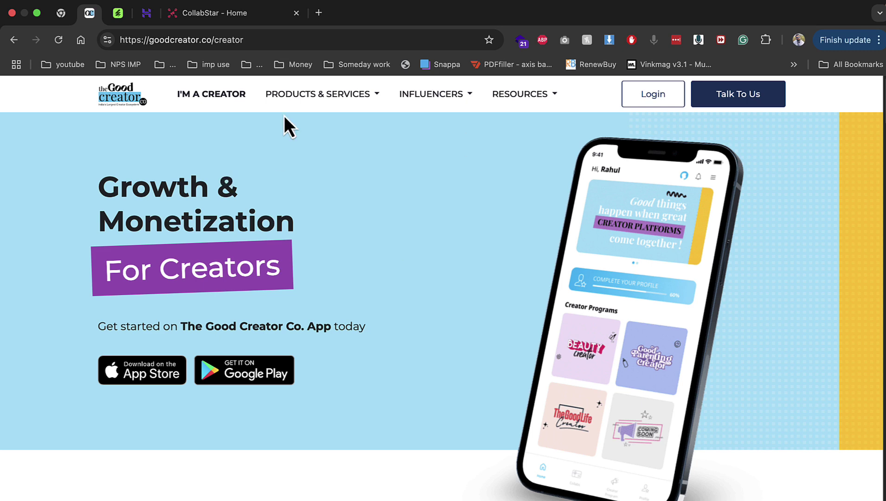
Open the first campaign, 'Vivamus quis mi. Phasellus tempus.', from the public Campaigns list
click(231, 18)
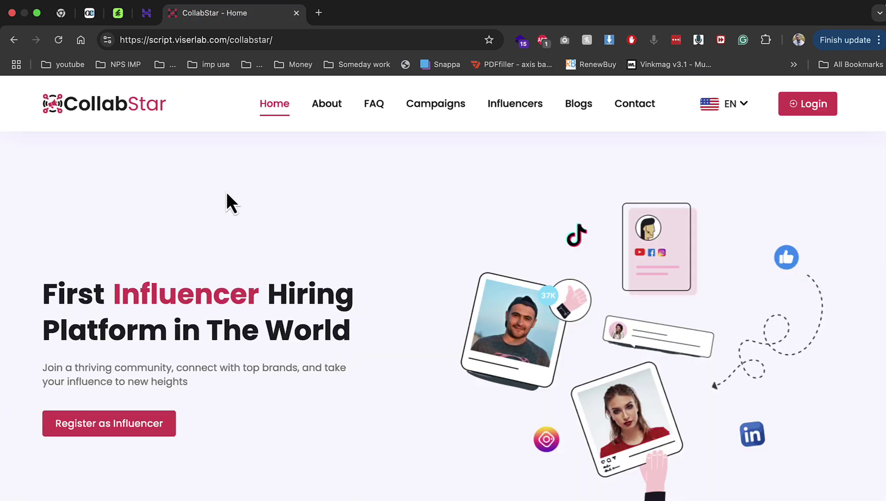
click(424, 106)
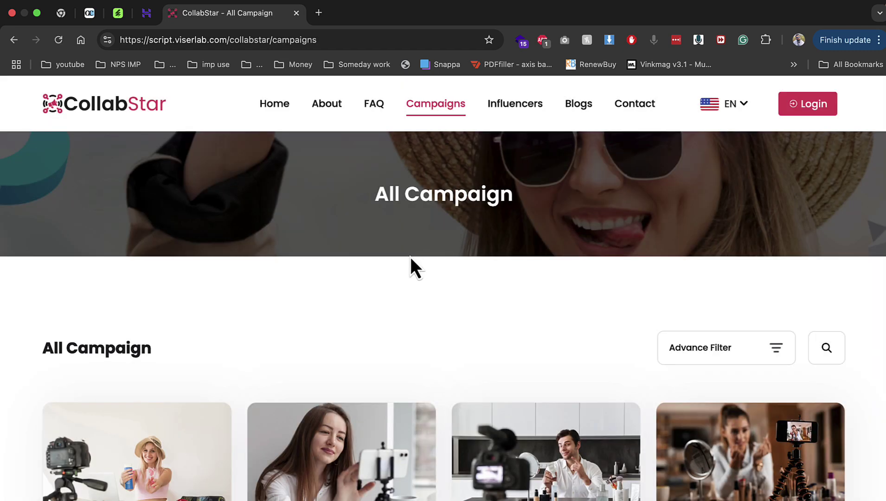
scroll(411, 257, down, 5)
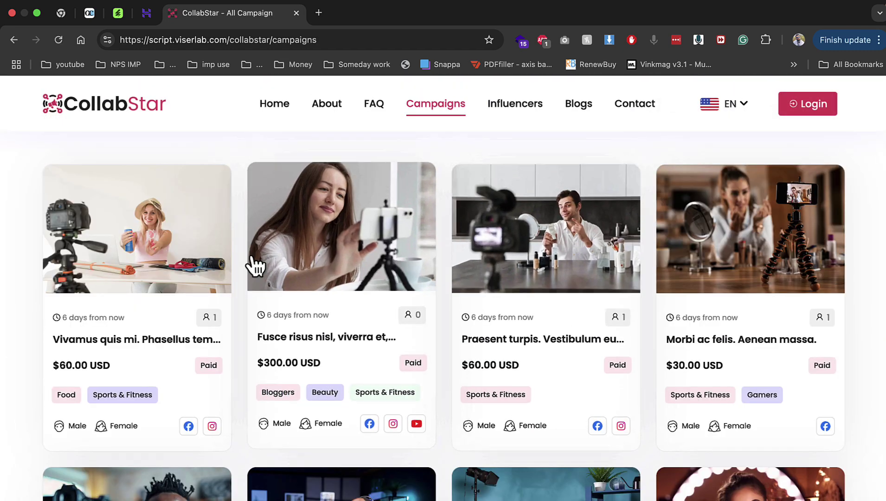
click(223, 257)
scroll(435, 286, down, 5)
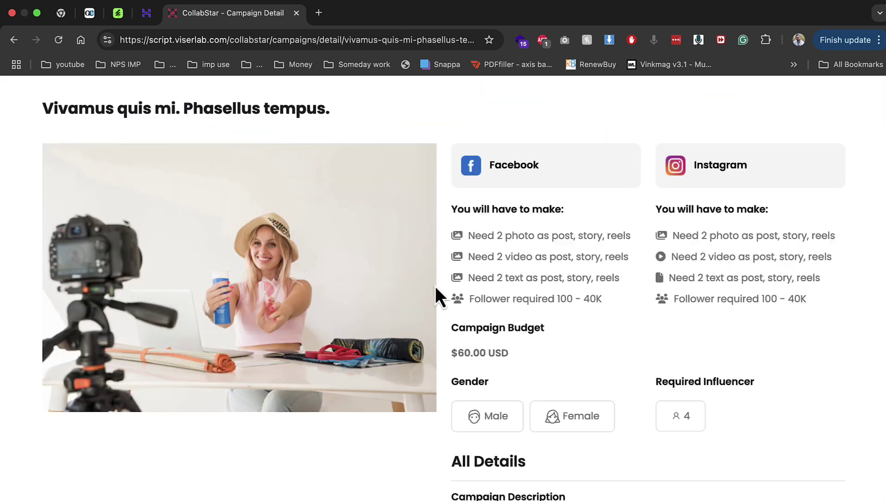
Highlight the campaign's Facebook and Instagram content requirements, photo requirement and required follower range
drag(456, 234, 593, 276)
drag(672, 235, 724, 316)
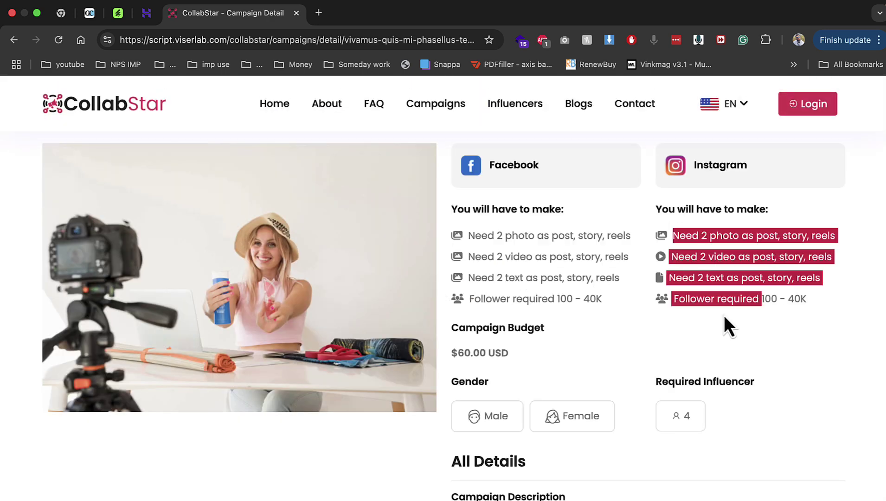
scroll(723, 315, down, 2)
drag(492, 422, 599, 468)
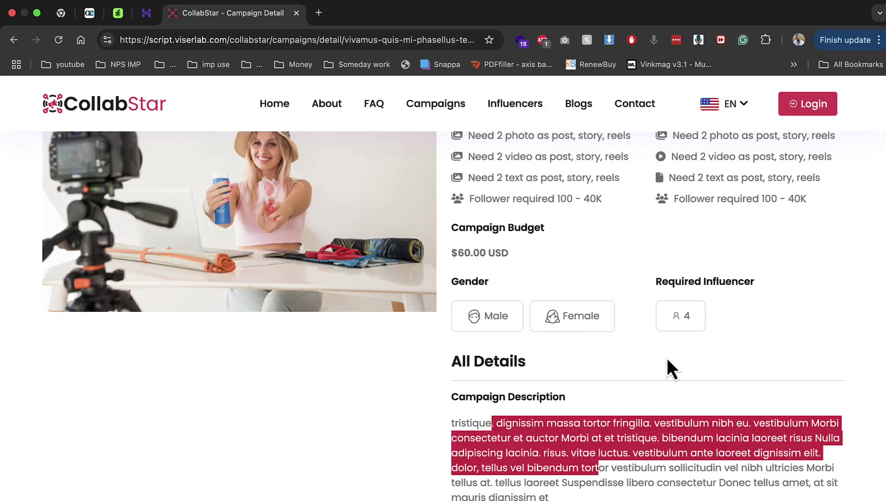
drag(669, 324, 696, 323)
scroll(695, 323, up, 1)
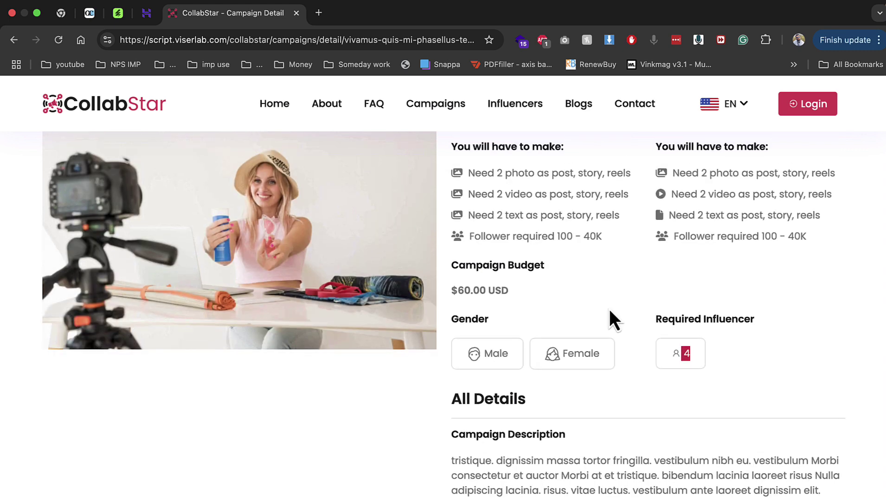
drag(466, 189, 625, 192)
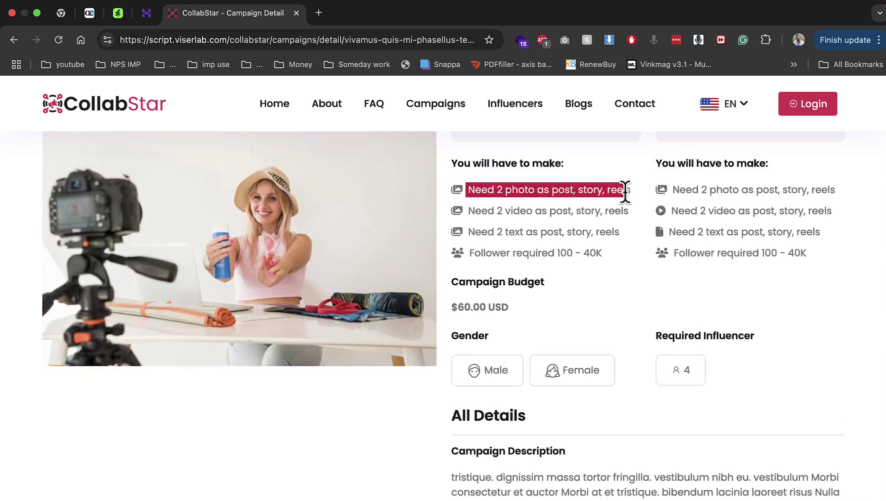
drag(466, 253, 759, 257)
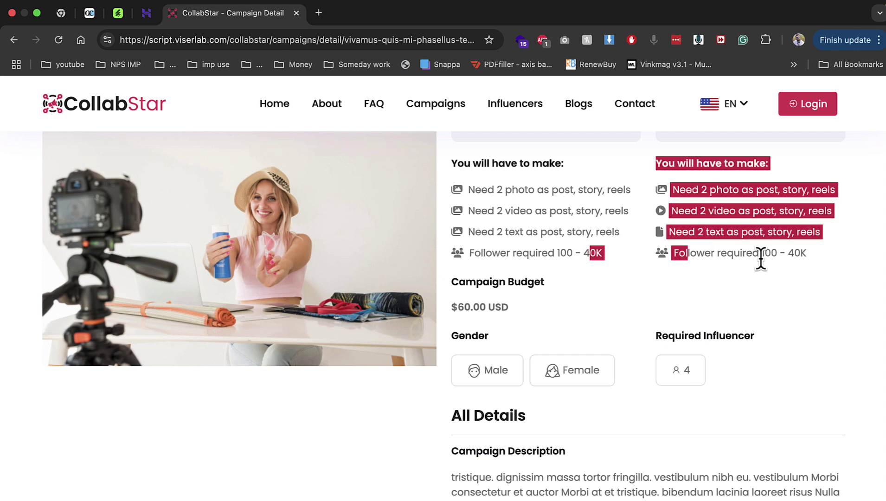
click(759, 257)
Read through the remaining campaign details, including the approval process, then head to Influencers
scroll(718, 267, down, 5)
drag(450, 270, 577, 356)
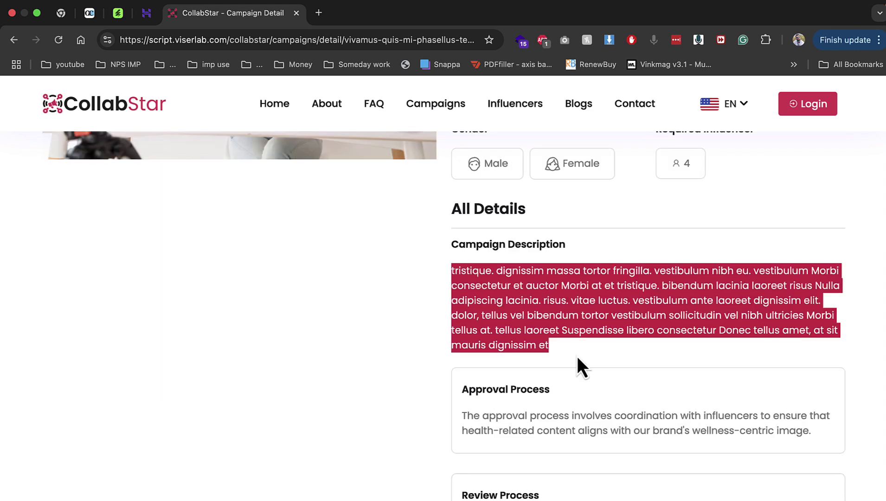
scroll(577, 356, down, 2)
drag(488, 327, 680, 365)
scroll(679, 364, down, 4)
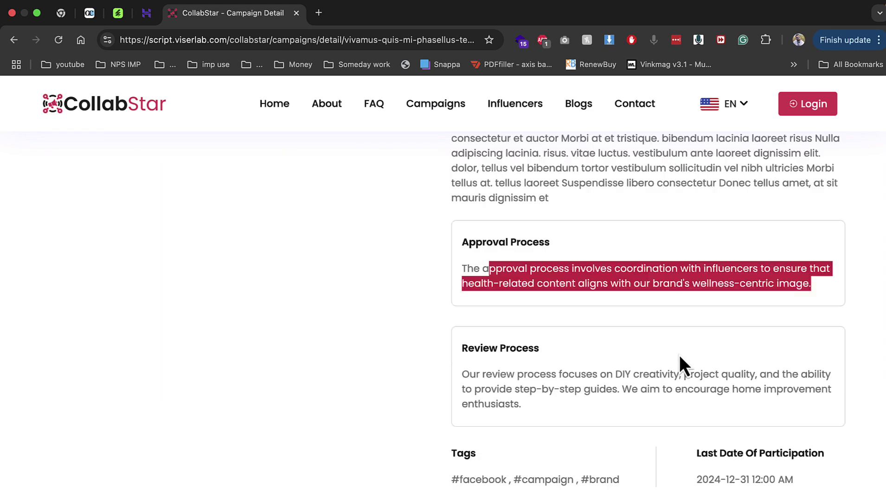
click(467, 229)
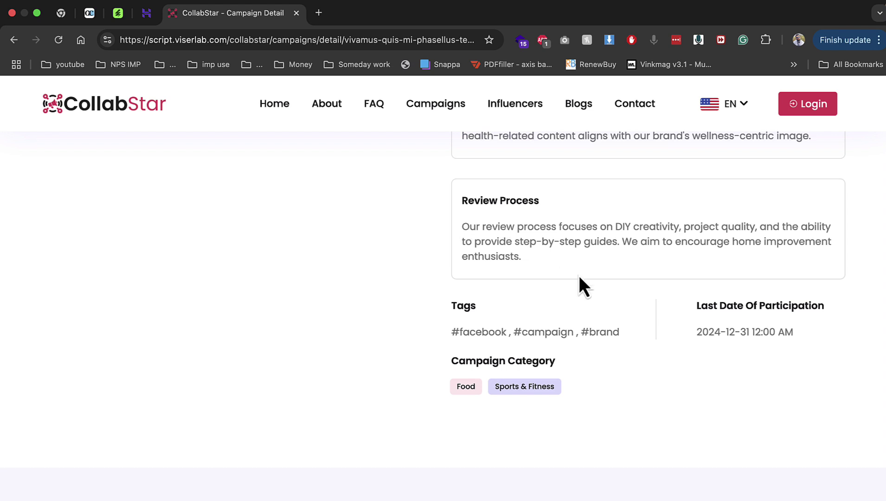
scroll(555, 272, up, 3)
click(515, 113)
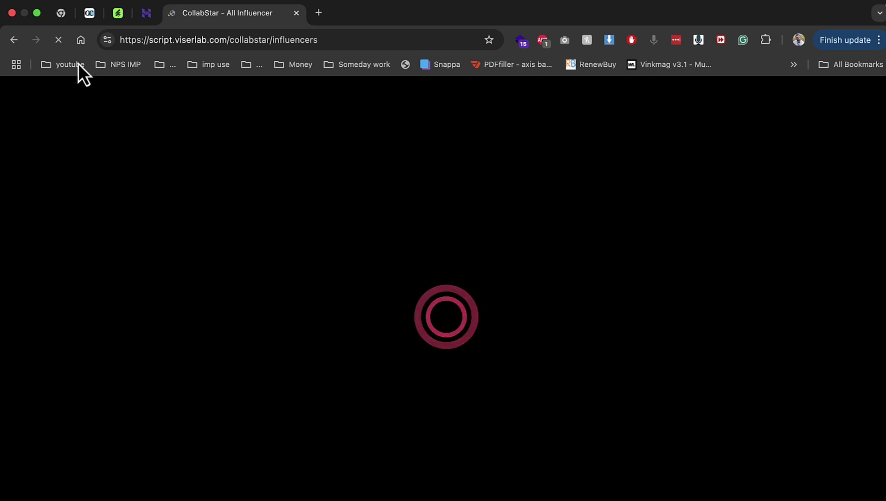
Open the second influencer's profile and review their follower counts, country, bio and skills
scroll(232, 360, down, 5)
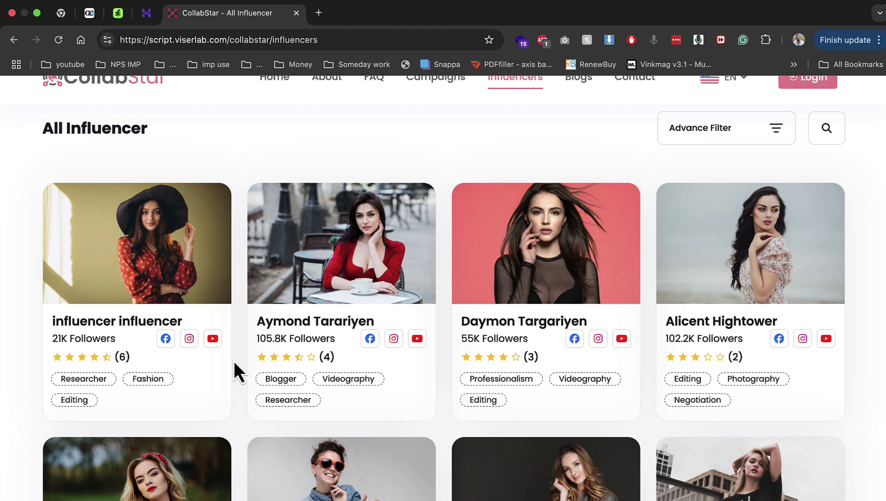
click(315, 292)
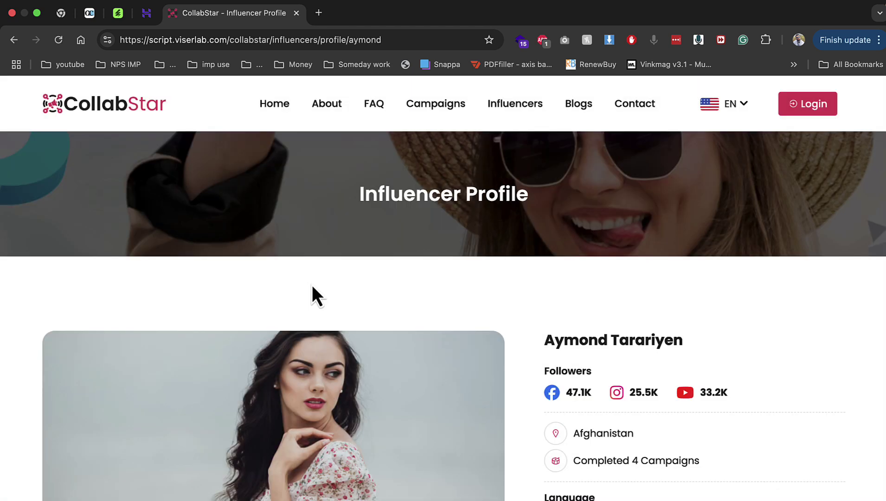
scroll(311, 284, down, 4)
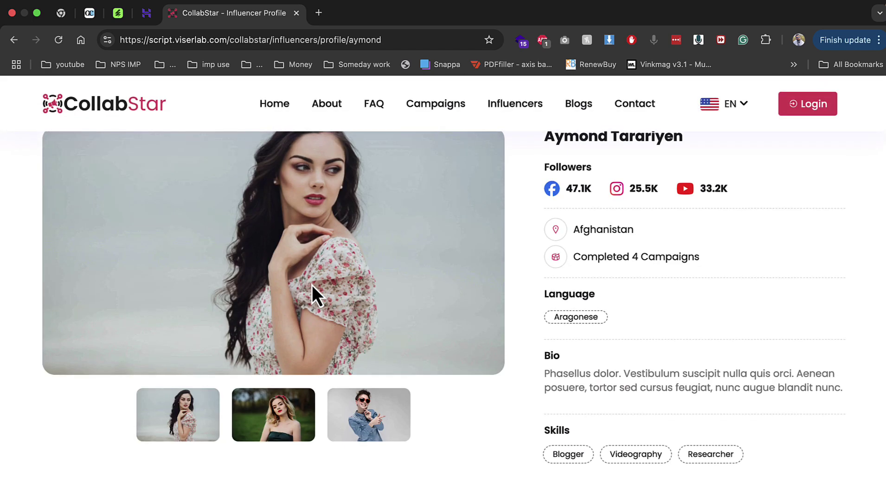
scroll(311, 284, down, 4)
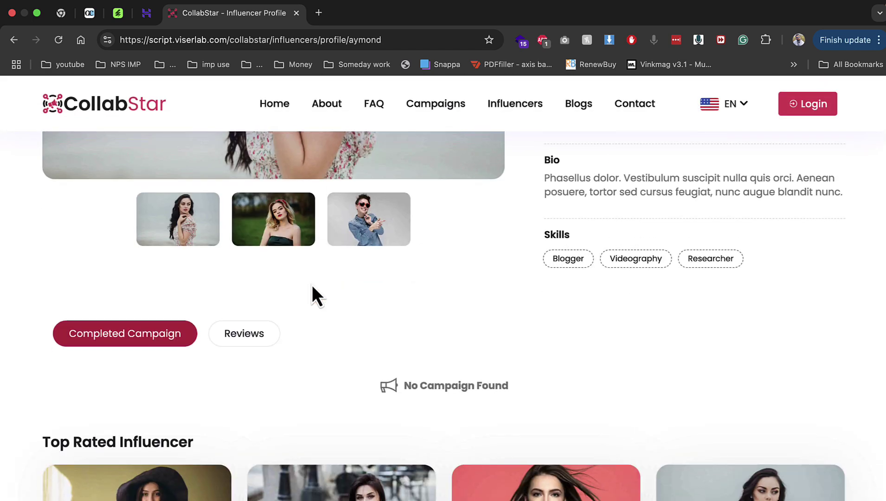
scroll(311, 284, up, 7)
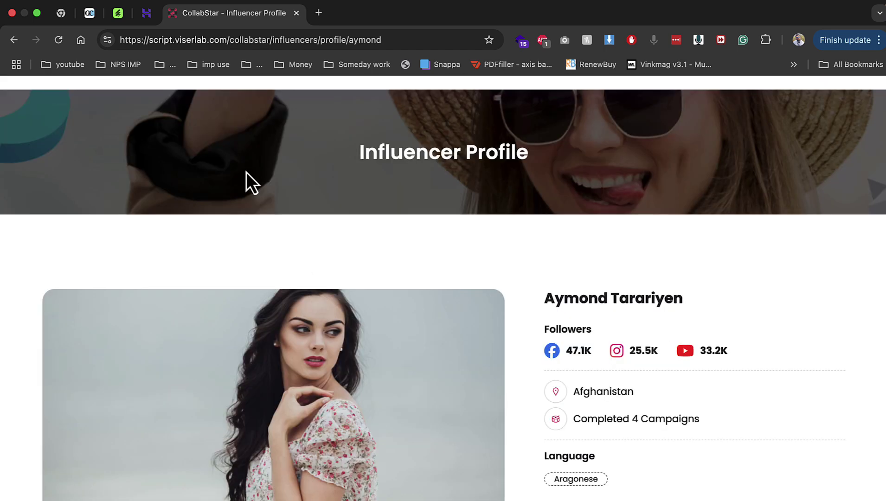
View the CodeCanyon 'CollabStar - Influencer Marketing Platform' item page, dismissing its tab menu unchanged
click(125, 18)
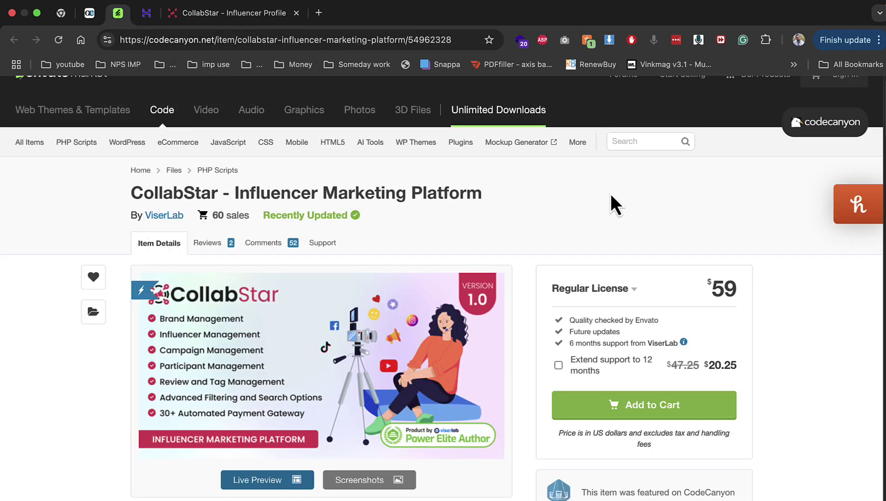
right_click(112, 17)
click(222, 178)
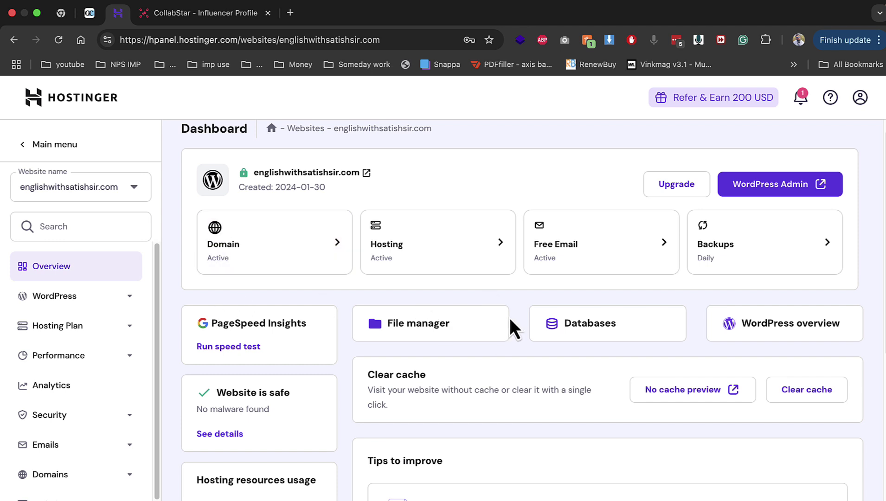
Upload Archive.zip from the Desktop into the public_html/demo folder via File manager
click(387, 320)
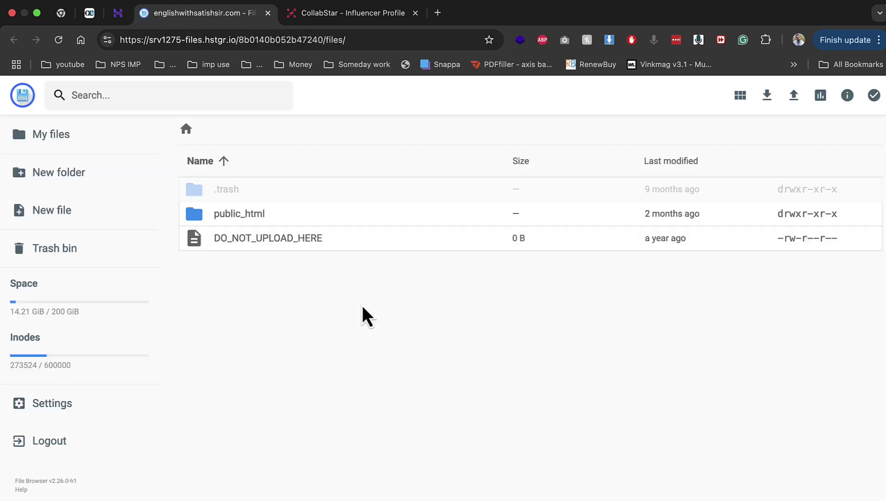
double_click(226, 215)
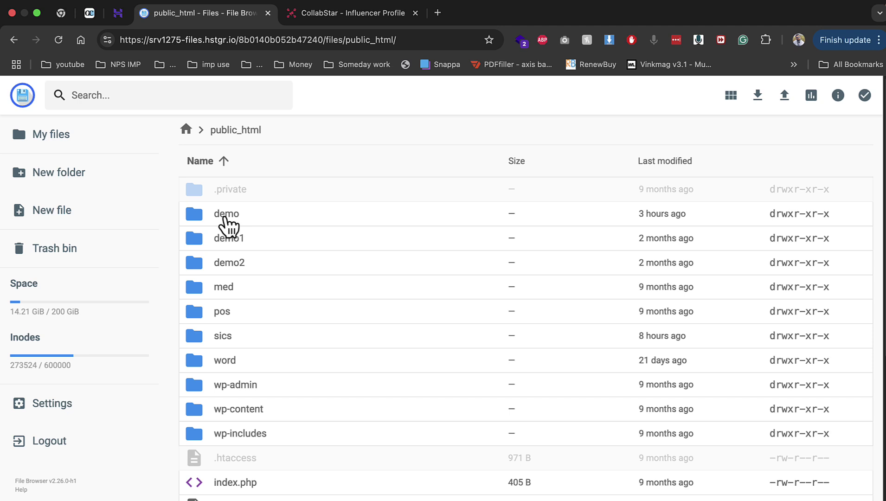
double_click(226, 215)
click(793, 98)
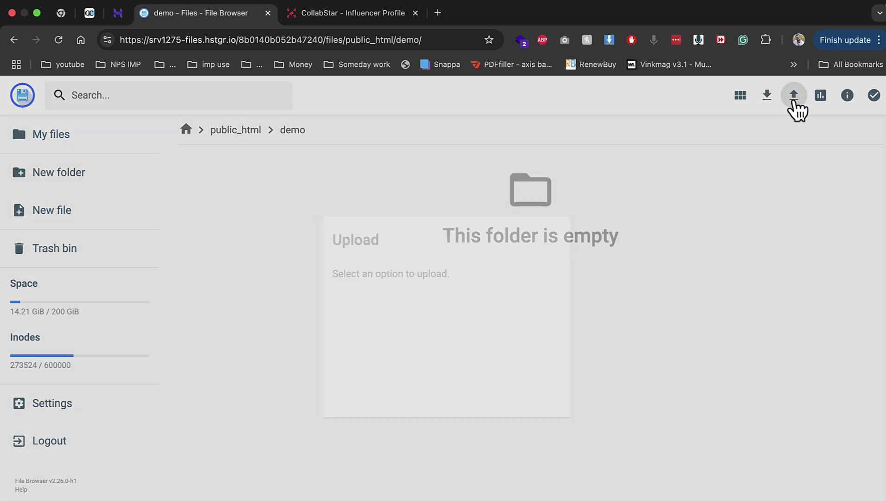
click(395, 325)
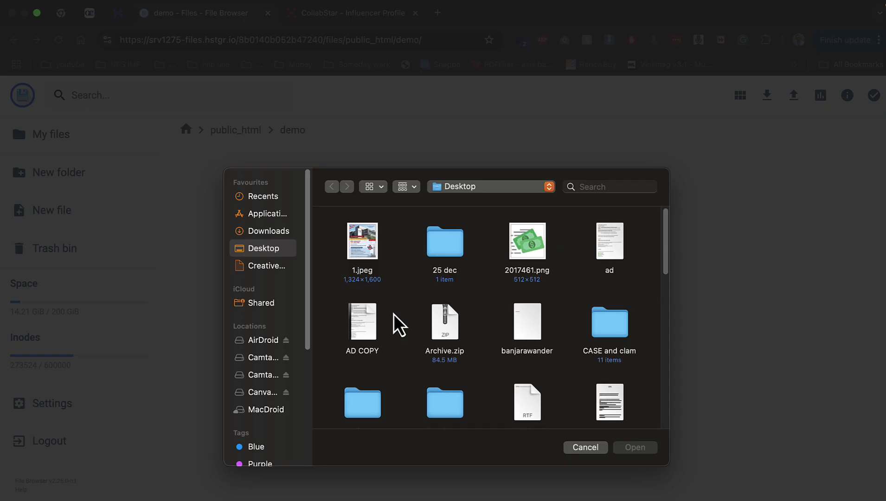
click(427, 322)
double_click(427, 322)
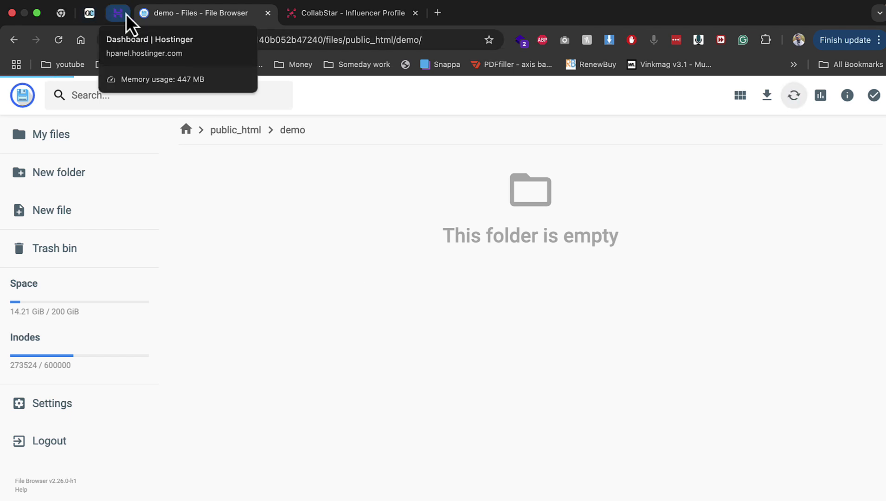
click(126, 14)
scroll(44, 445, down, 3)
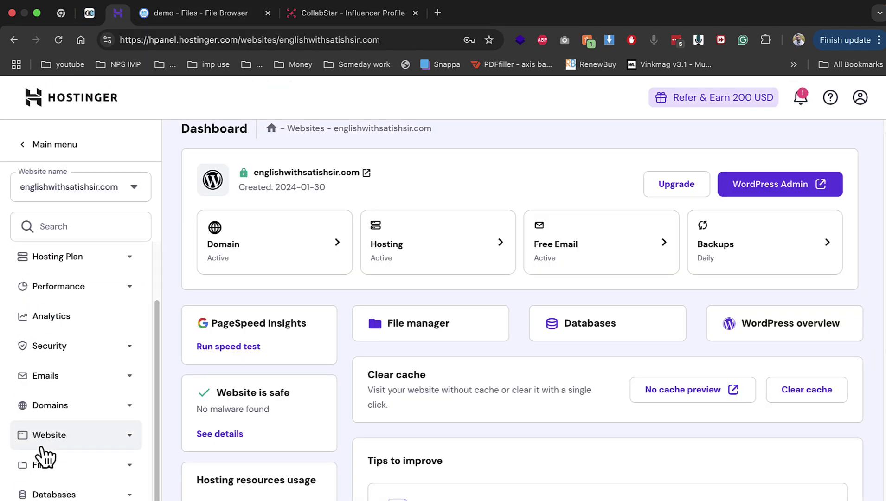
Create MySQL database demo1 with user demo1 and a password, declining LastPass's save prompt
click(78, 492)
click(481, 229)
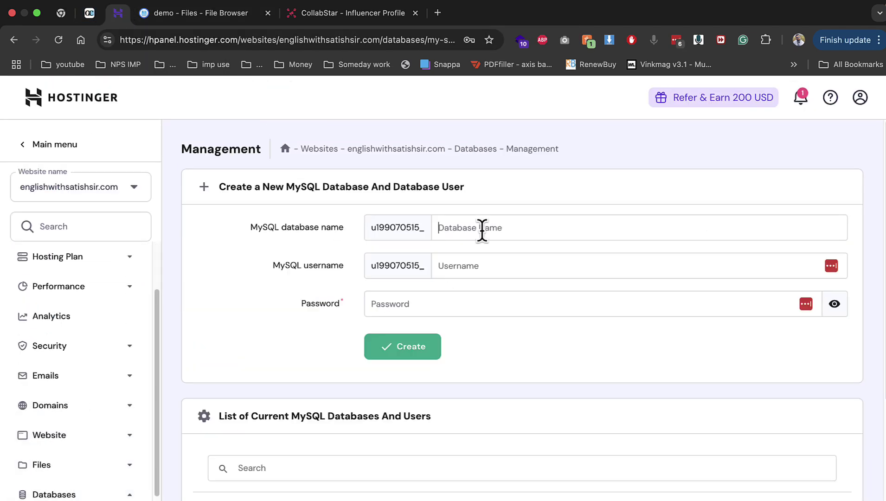
text(den)
key(BackSpace)
text(mo1)
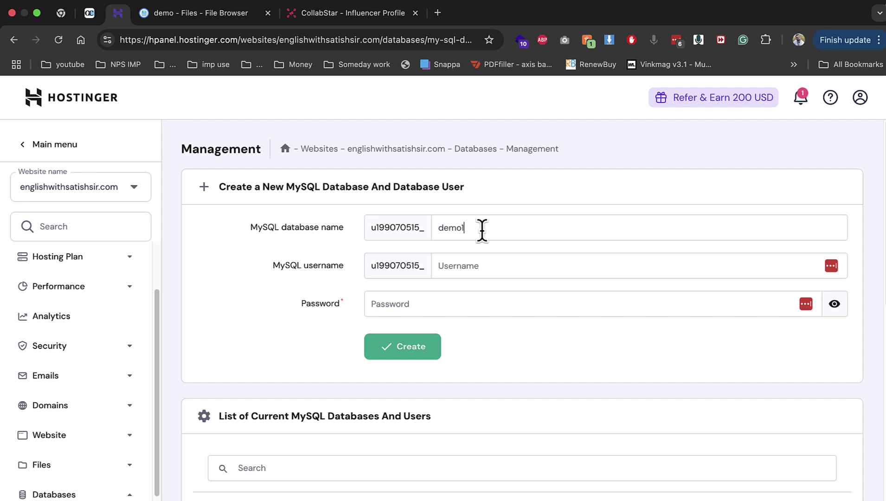
key(Tab)
text(demo1)
key(Tab)
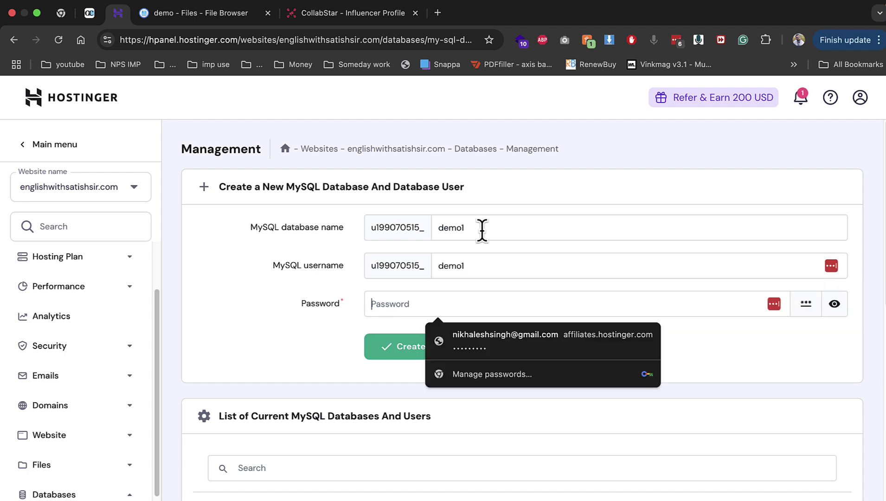
text(D)
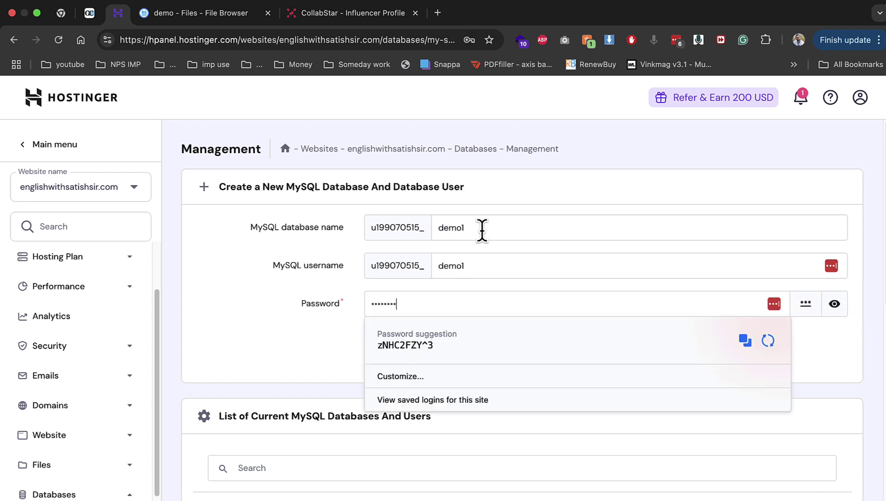
key(Return)
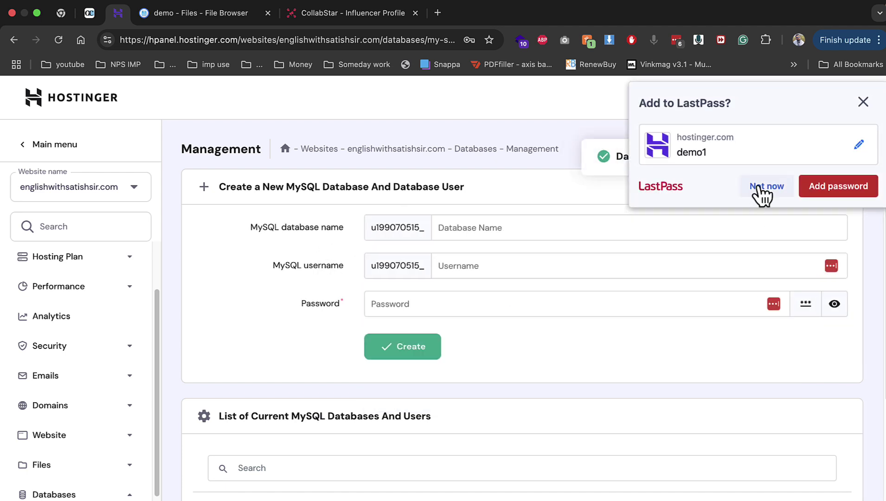
click(759, 185)
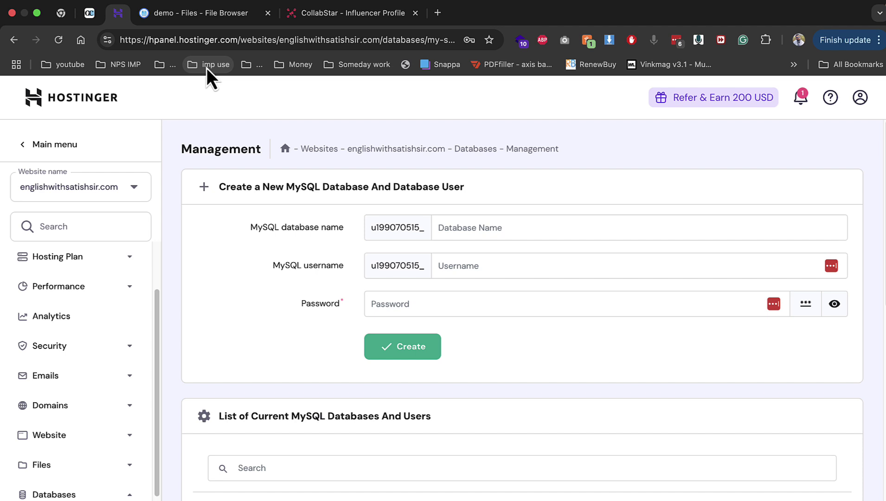
click(205, 18)
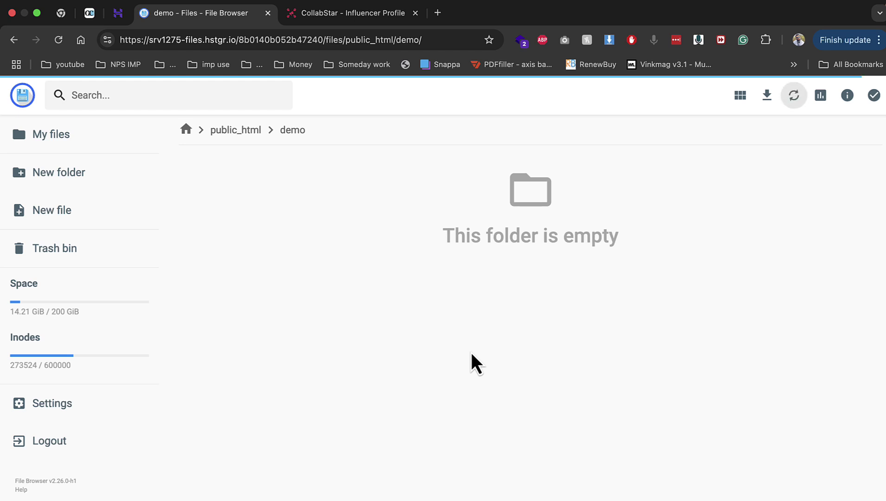
Extract Archive.zip as folder 'demo' into the '..' destination, and pin the CollabStar tab
right_click(302, 191)
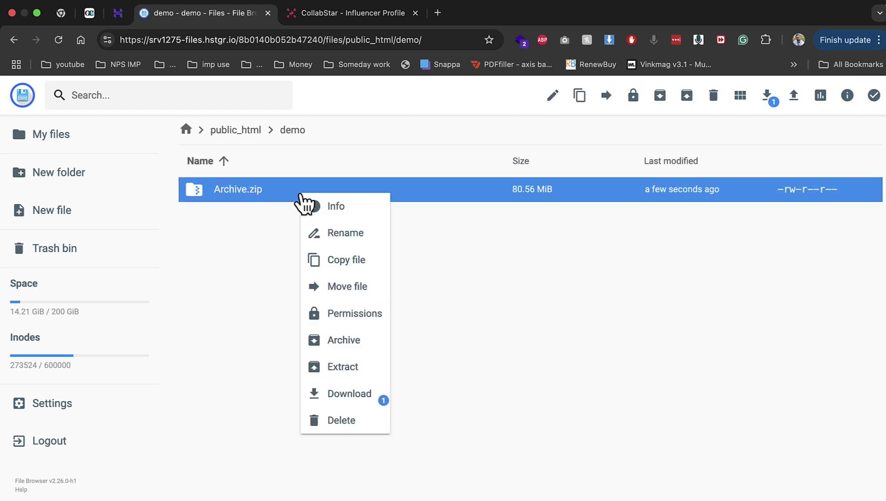
click(369, 366)
text(demo1)
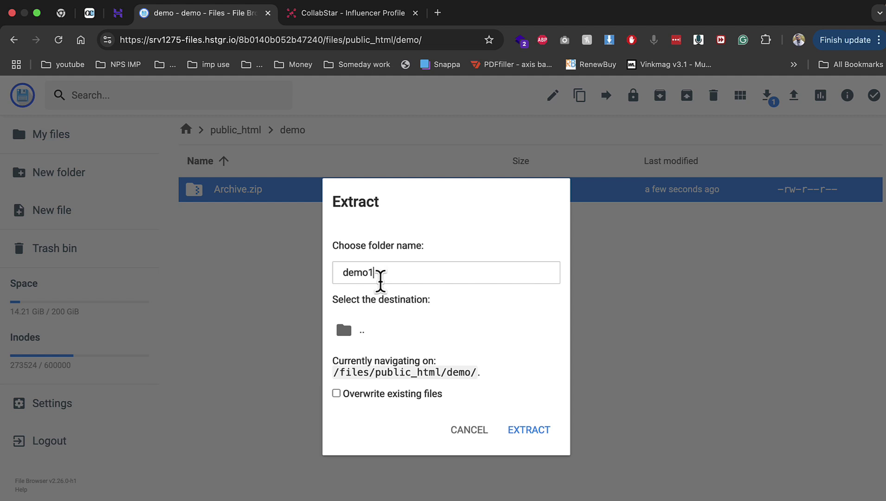
key(BackSpace)
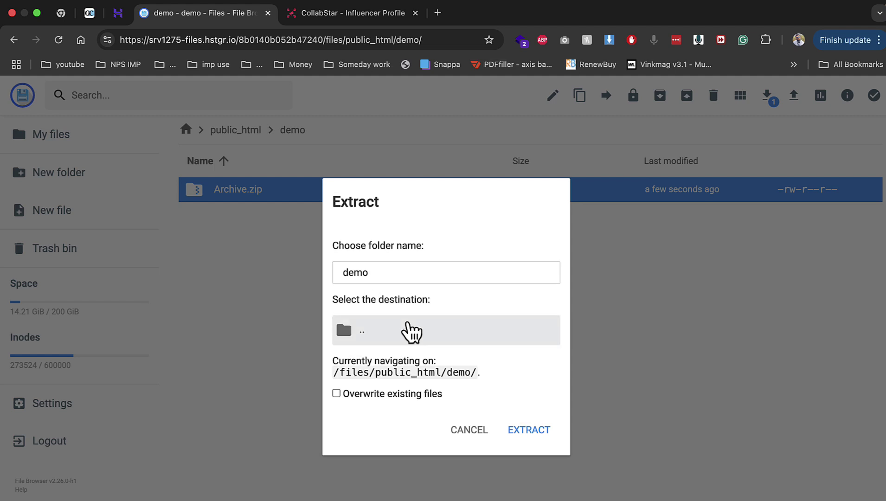
click(409, 332)
click(520, 434)
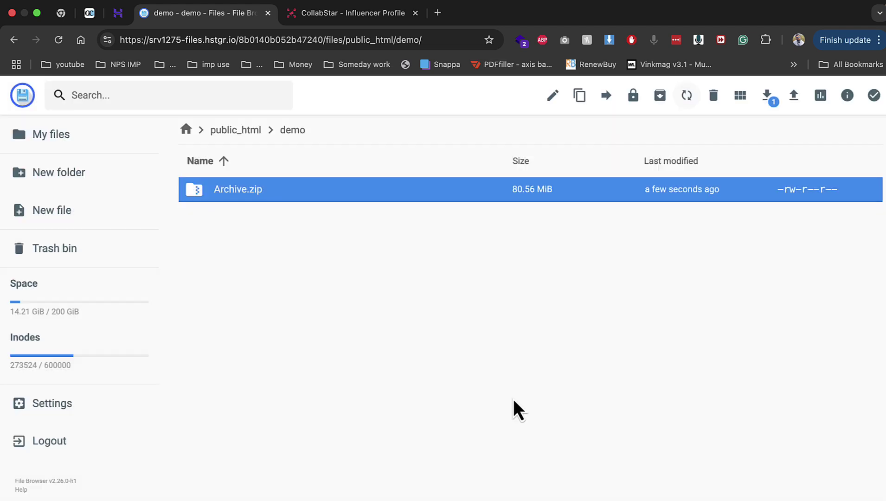
right_click(387, 13)
click(434, 103)
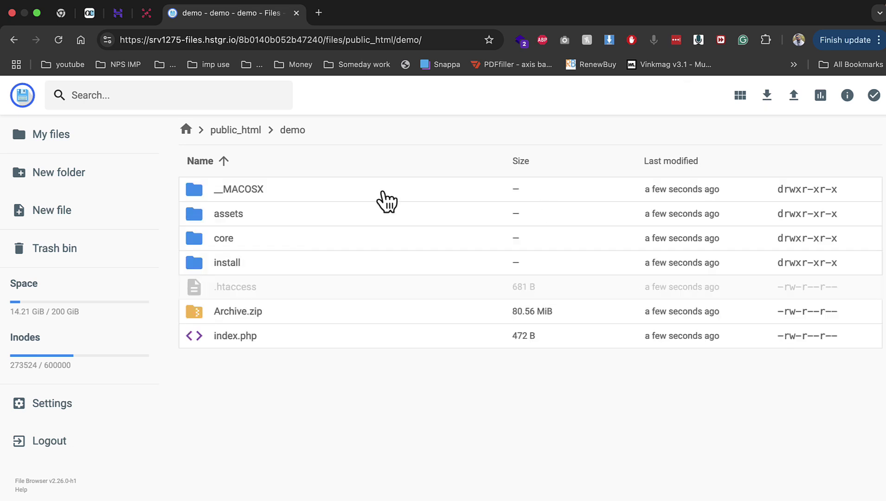
Load demo.englishwithsatishsir.com in a new tab, accept the installer terms, and select the permission errors
click(318, 13)
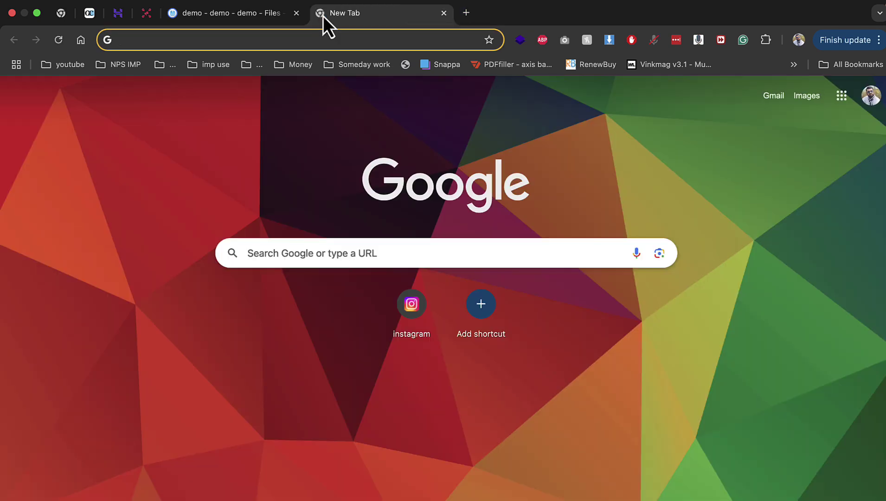
text(demo.englishwithsatishsir.com)
key(Return)
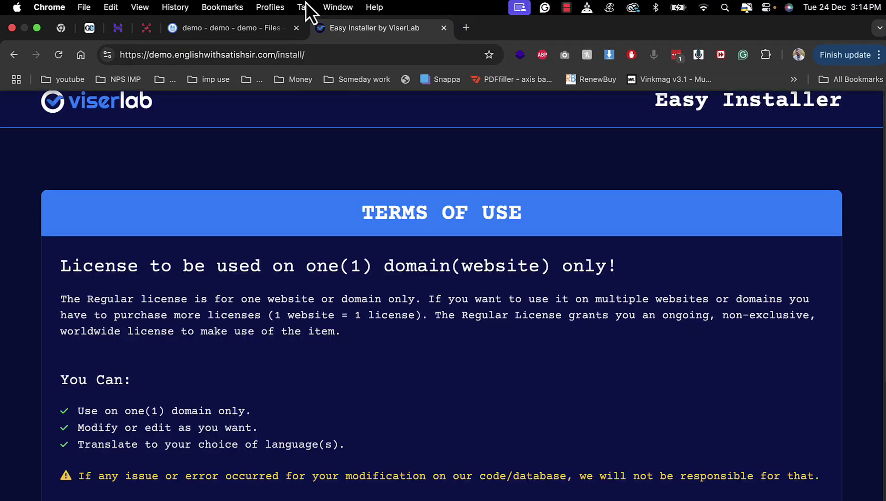
scroll(392, 187, down, 5)
click(760, 431)
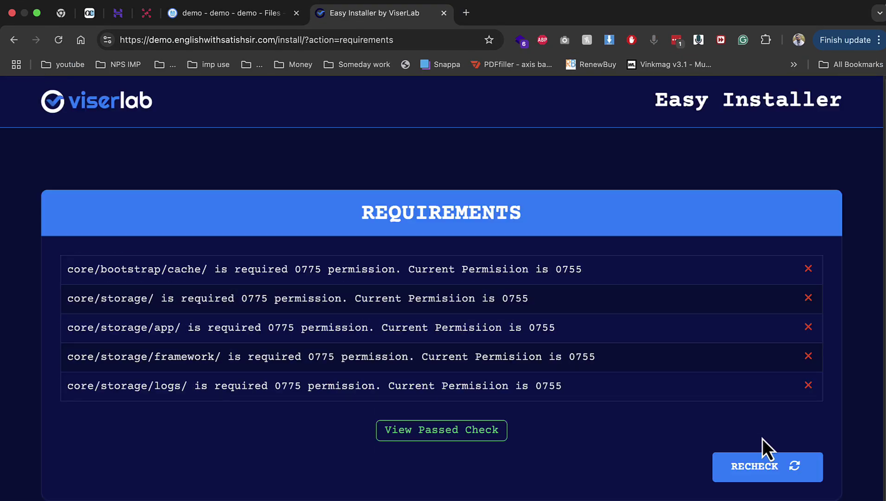
drag(167, 269, 214, 386)
Give the core/bootstrap/cache folder 777 permissions with group and others write access
click(237, 17)
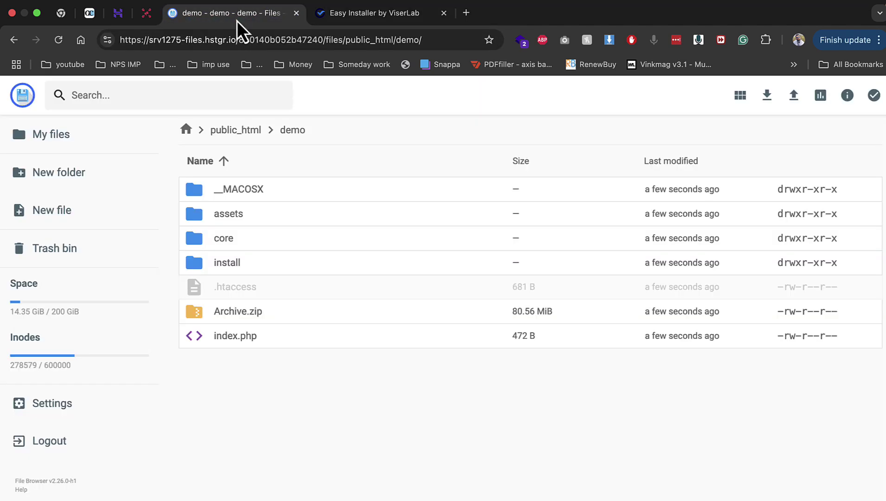
double_click(233, 250)
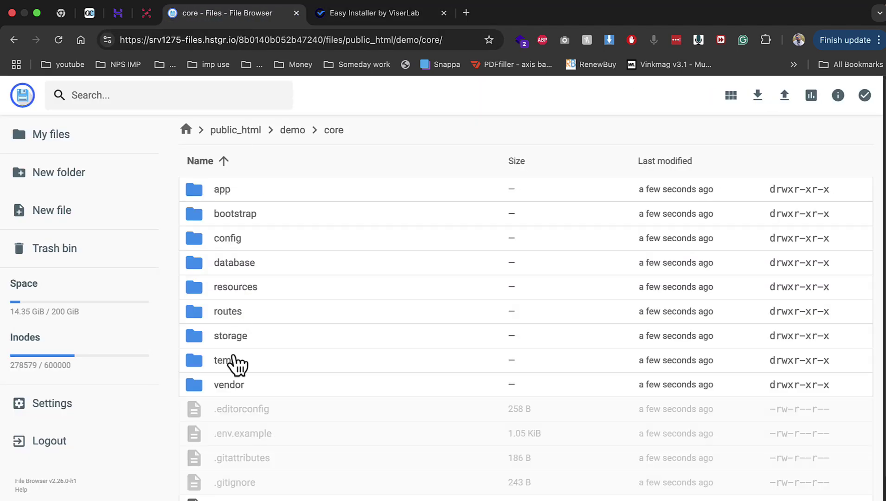
click(238, 218)
double_click(238, 218)
right_click(233, 195)
click(287, 312)
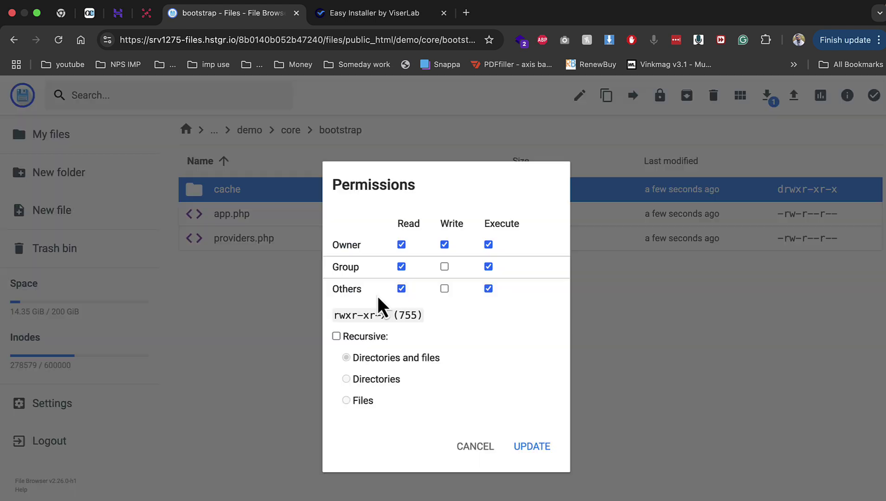
click(443, 289)
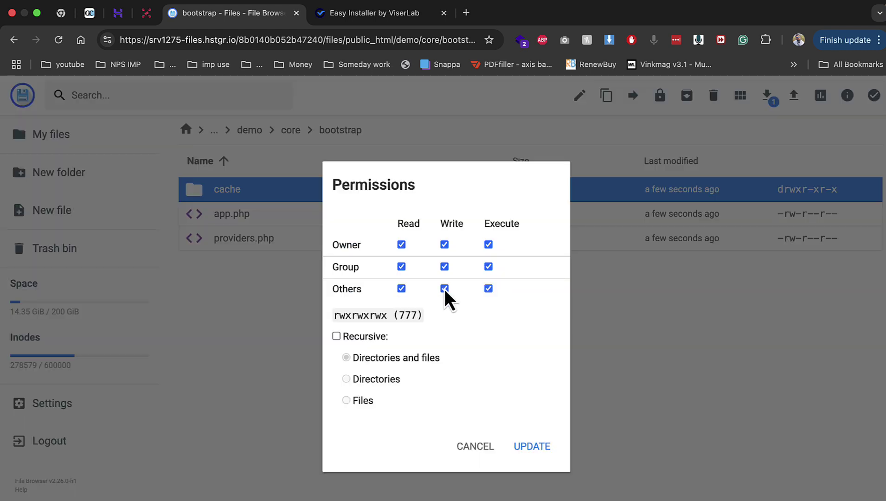
click(539, 450)
Set the core/storage folder to 777 permissions
click(292, 132)
right_click(241, 338)
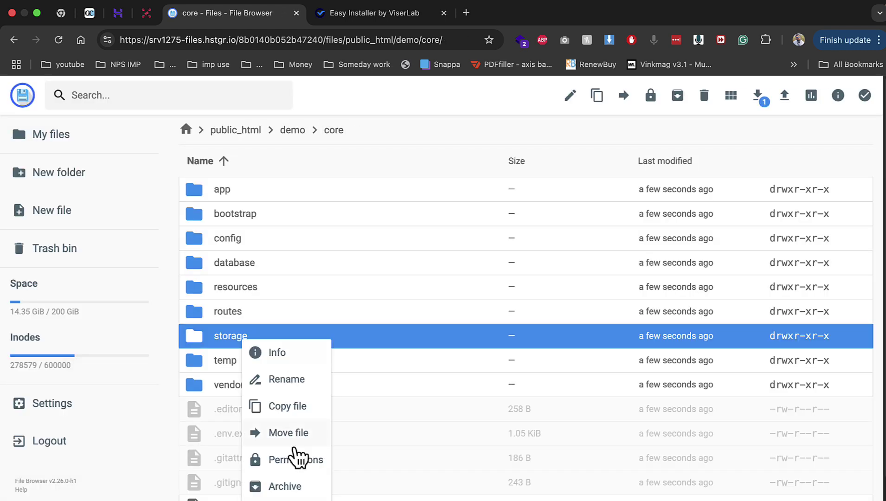
click(304, 459)
click(440, 268)
click(440, 288)
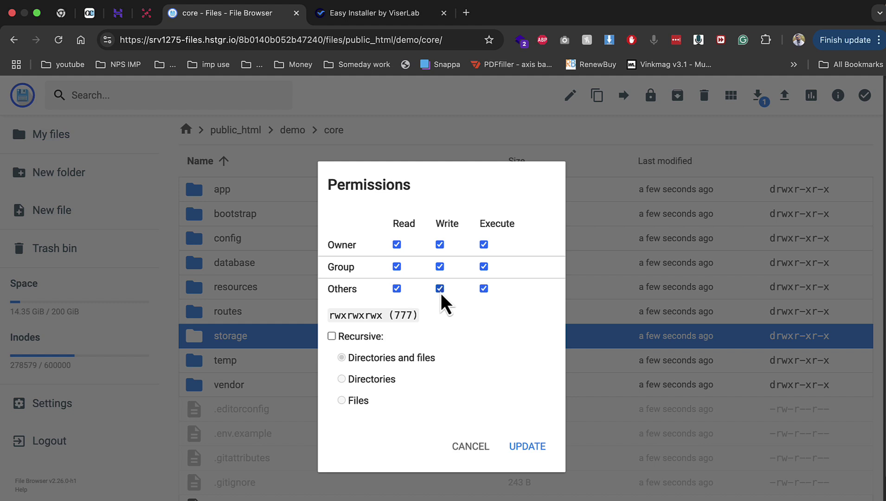
click(528, 446)
Set the app, framework and logs folders inside storage to 777 permissions
double_click(284, 345)
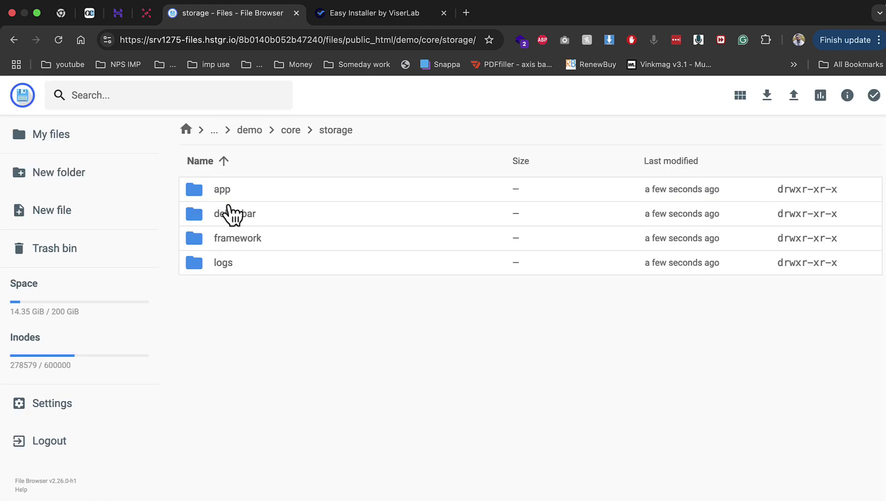
right_click(230, 196)
click(334, 316)
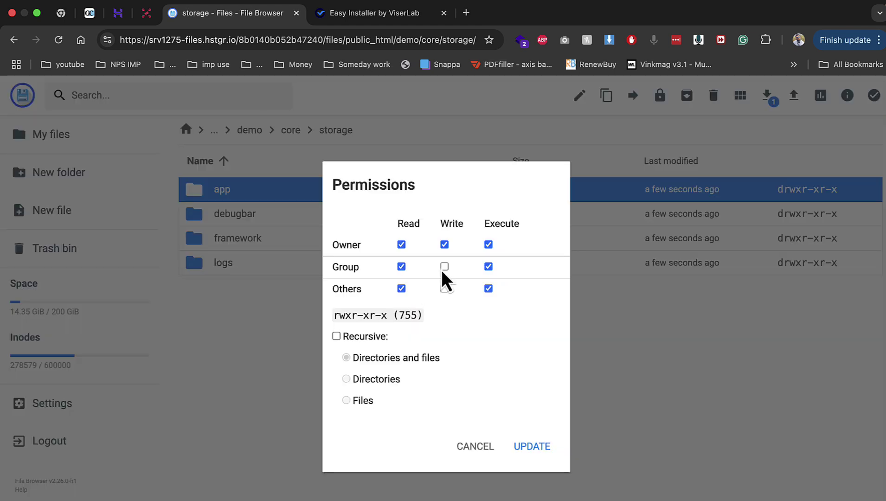
click(529, 438)
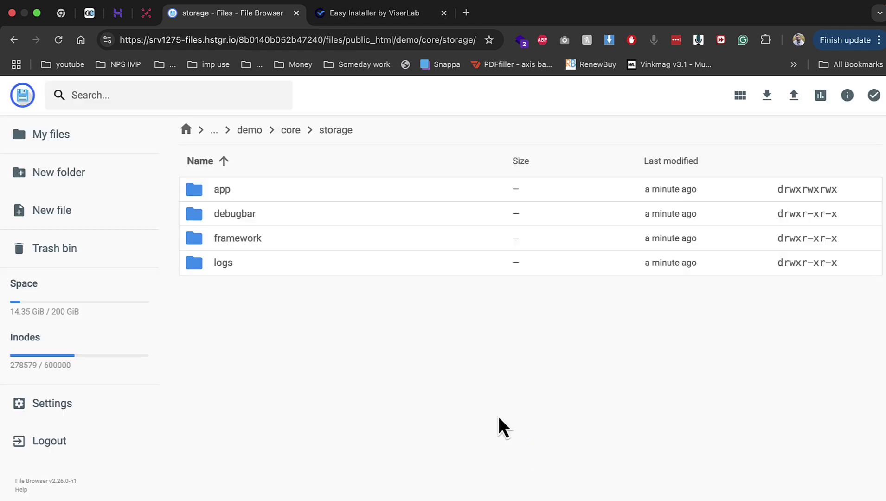
right_click(240, 246)
click(307, 368)
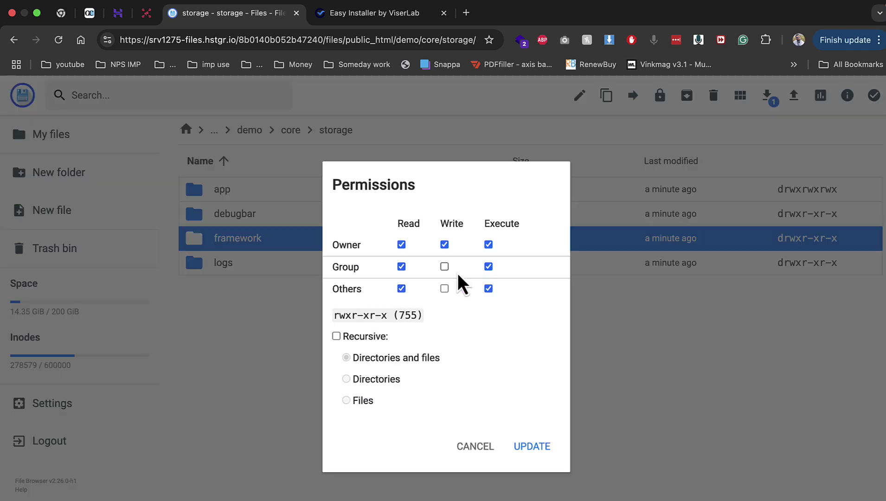
click(444, 288)
click(516, 446)
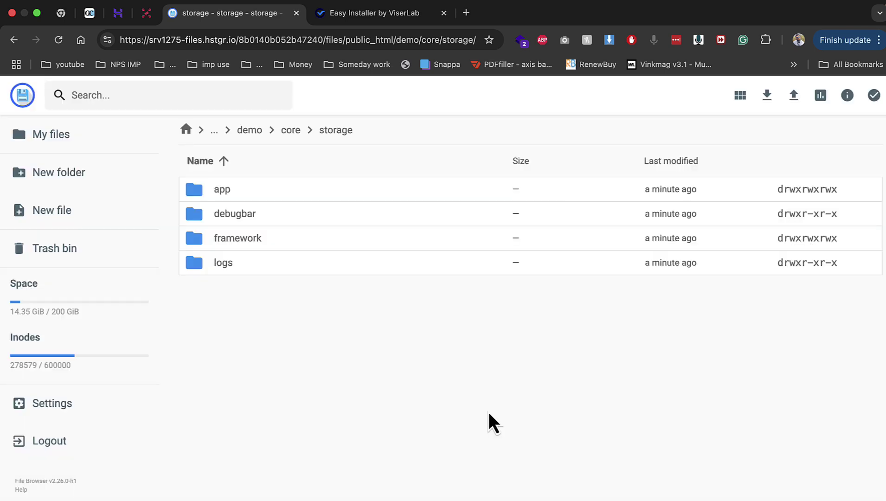
right_click(239, 267)
click(304, 383)
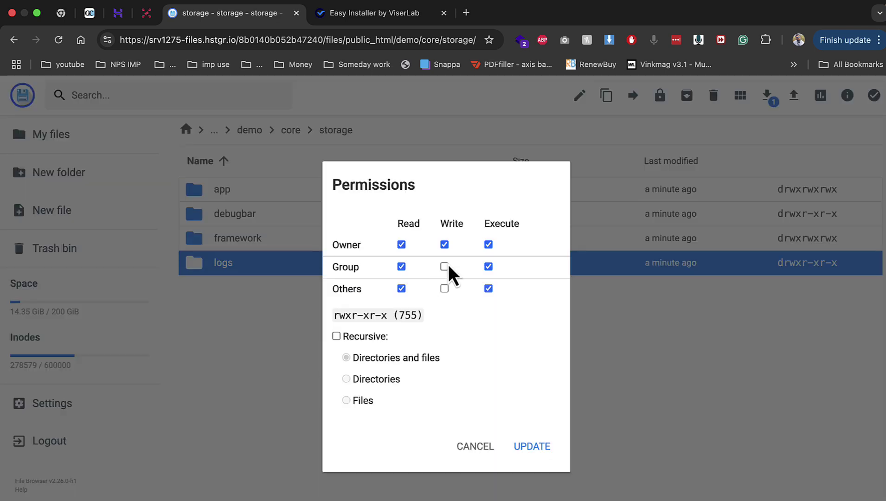
click(446, 290)
click(535, 452)
Rerun the installer's requirements check, now passing, and continue to the database information step
click(355, 17)
click(346, 35)
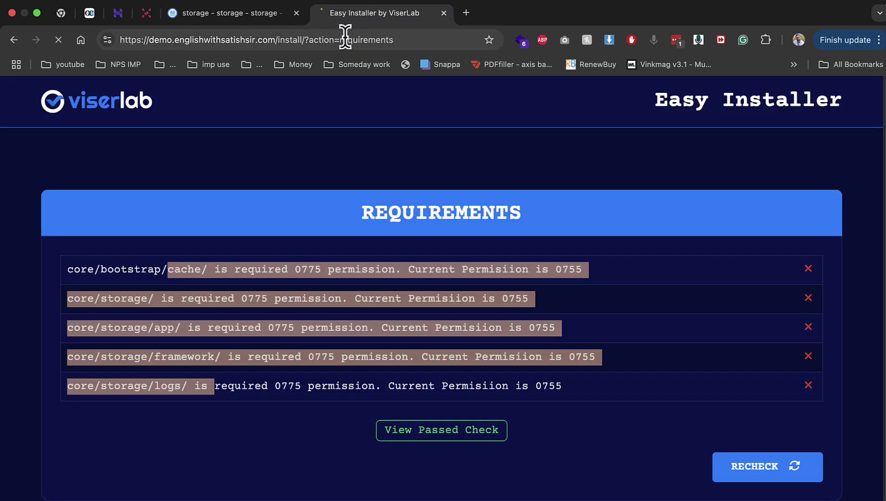
key(Return)
click(124, 19)
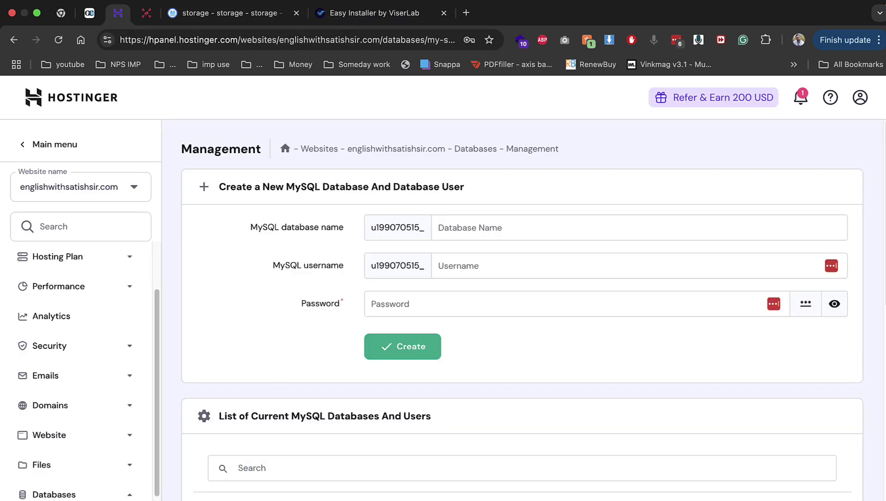
click(348, 14)
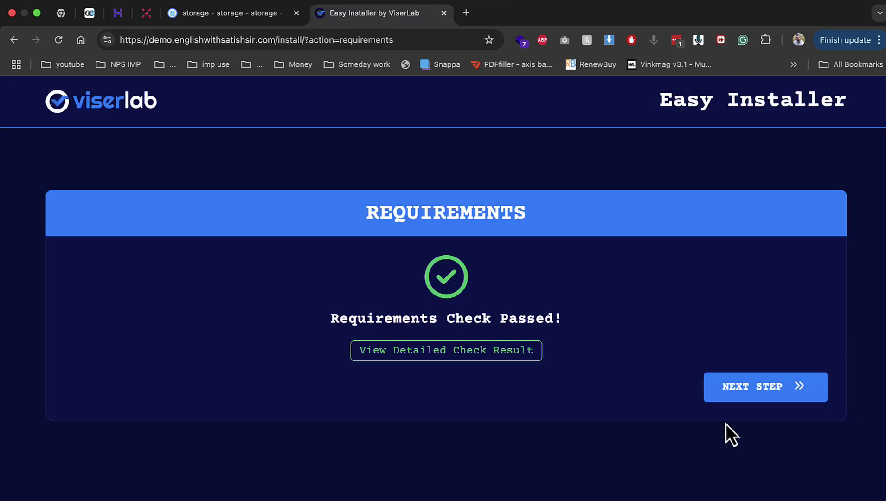
click(742, 387)
Fill in database name demo1, user demo1, host localhost and the saved database password
click(211, 421)
text(u199070515_demo1)
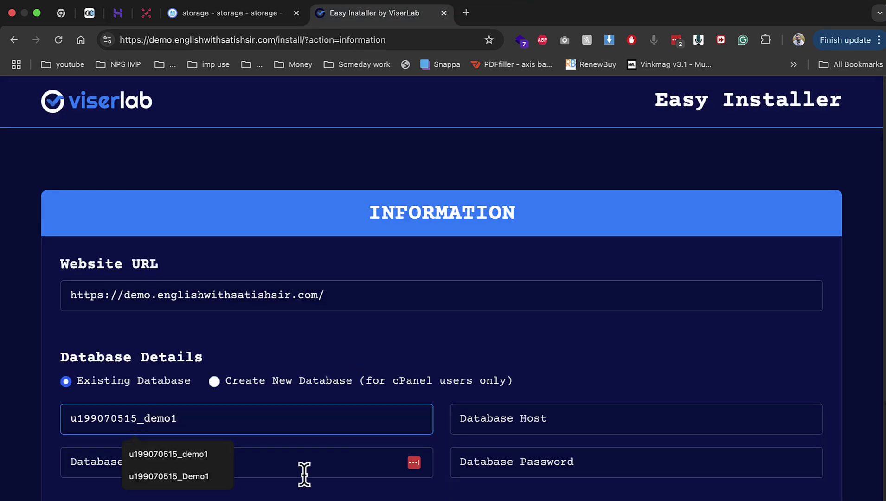
click(302, 470)
text(u199070515_demo1)
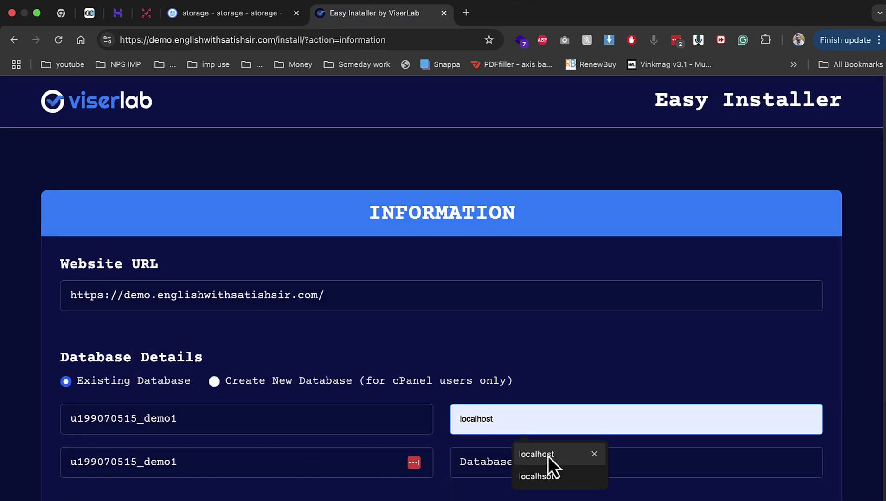
click(547, 455)
click(506, 464)
click(534, 494)
scroll(506, 470, down, 5)
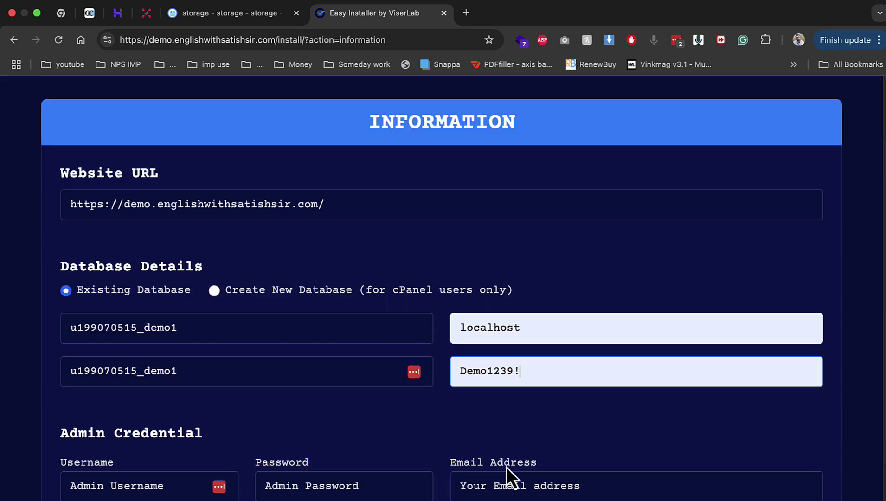
Enter the admin username, password and e-mail address from the browser's autofill suggestions
click(130, 360)
text(admin)
click(118, 404)
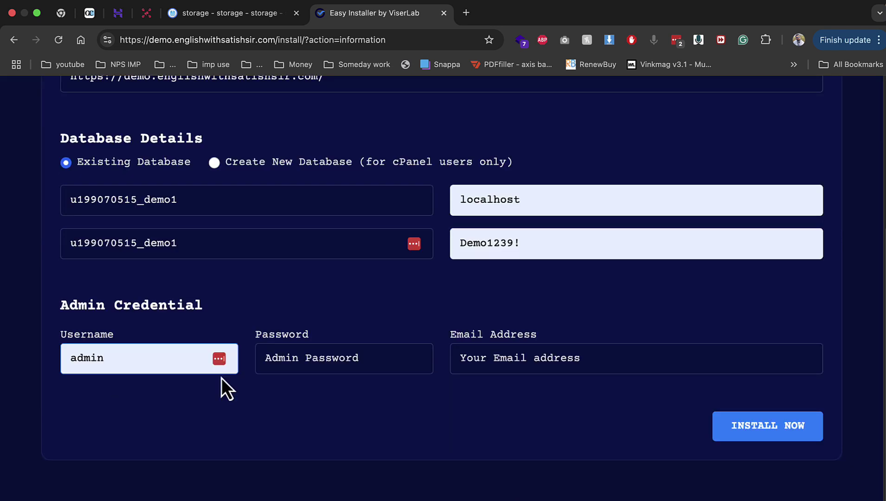
click(287, 364)
click(340, 396)
click(487, 359)
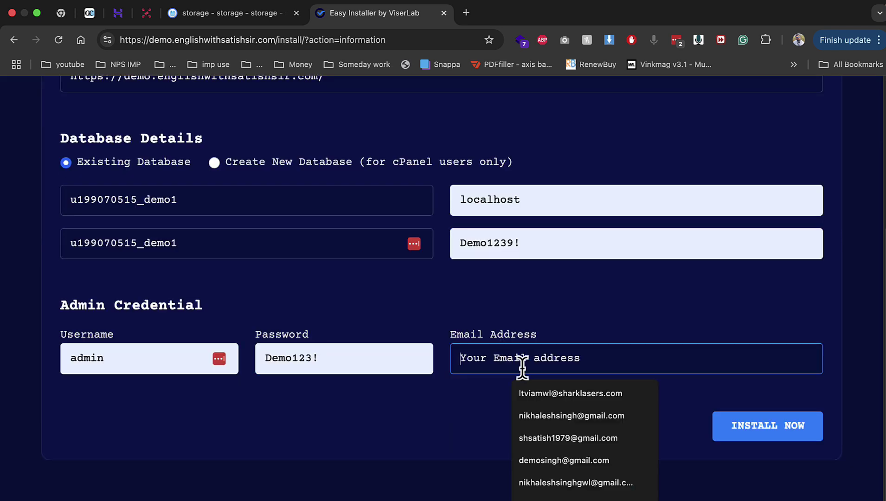
click(544, 420)
scroll(151, 238, up, 3)
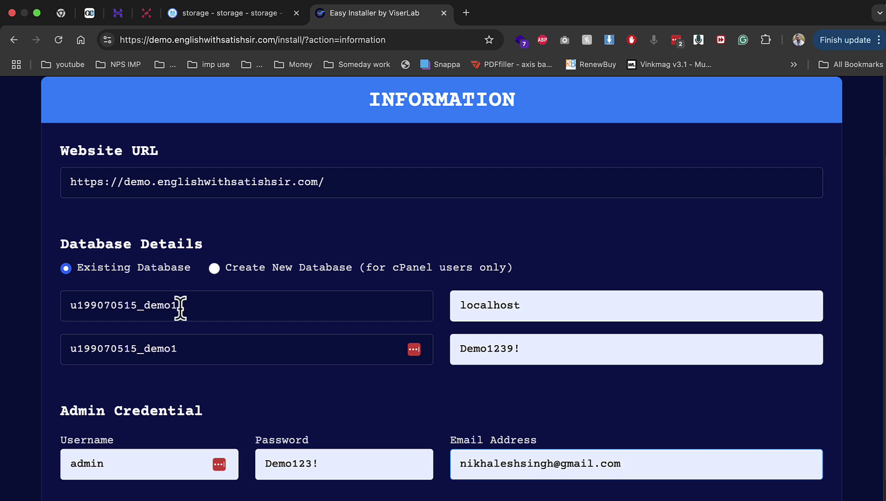
Submit the installation and scroll through the new CollabStar home page
key(Return)
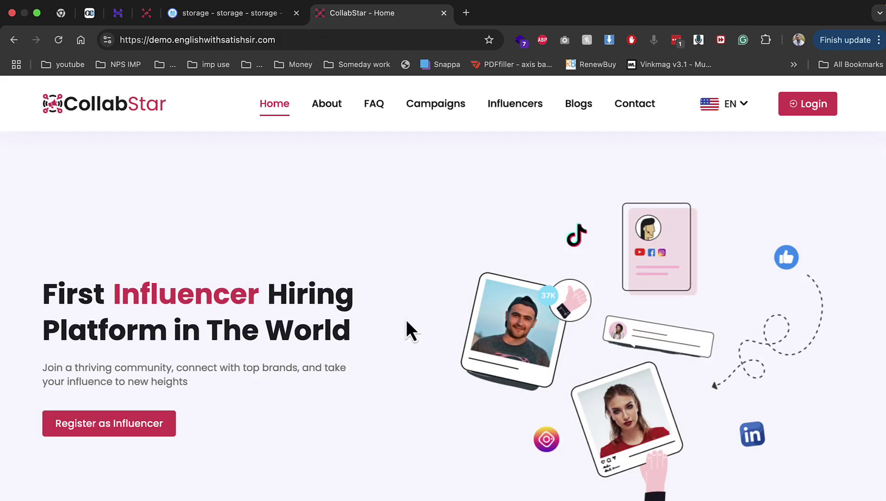
scroll(634, 292, down, 10)
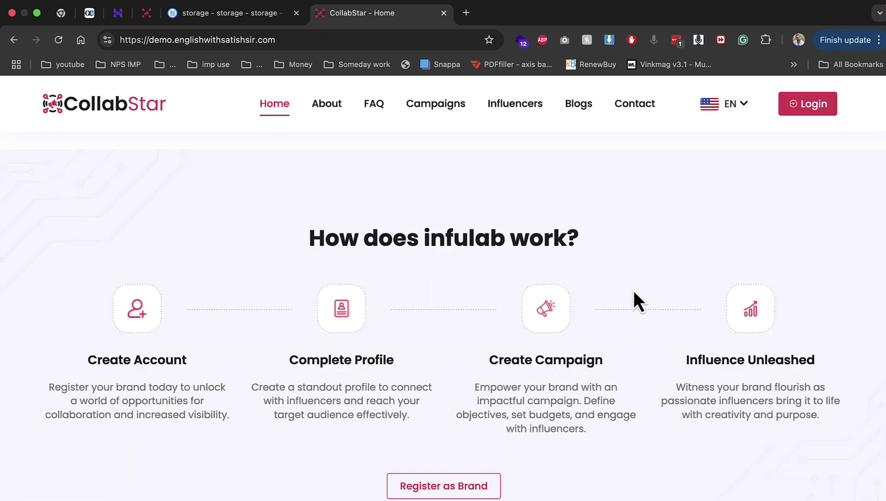
scroll(633, 291, up, 10)
Append /admin to the site address to load the admin login page
click(325, 40)
click(349, 42)
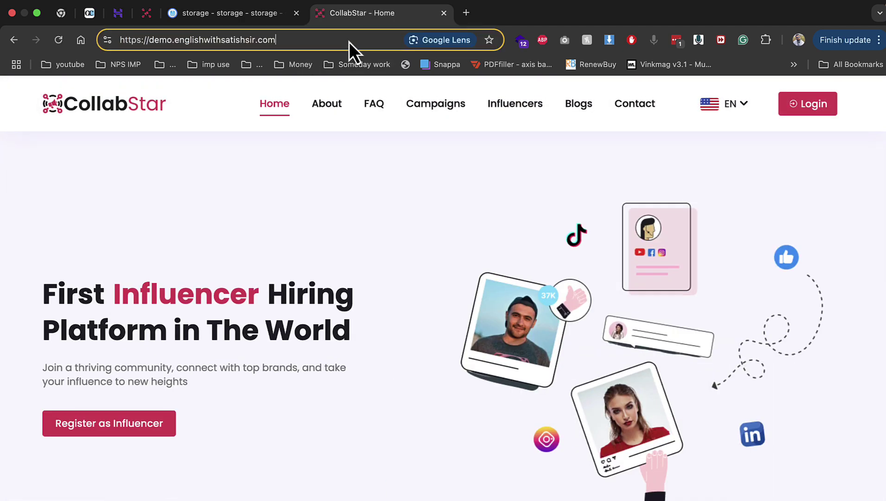
text(/ad)
key(Return)
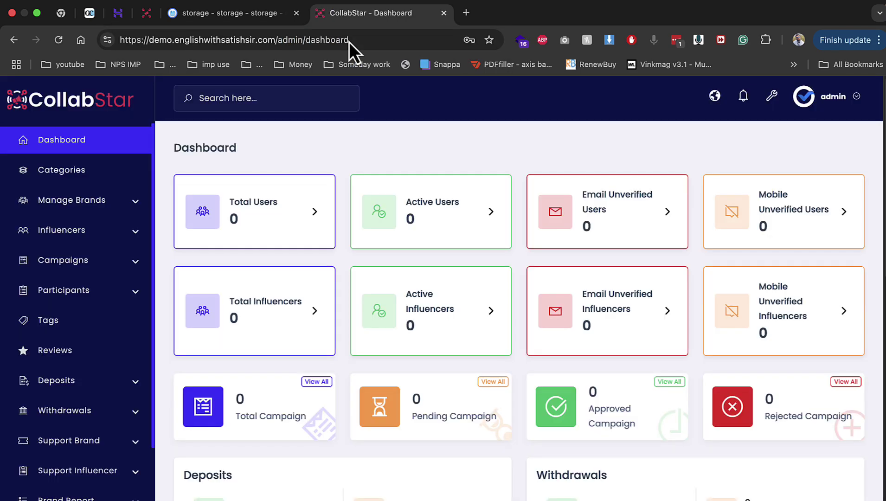
In General Setting, change the site title from CollabStar to CollabStars and submit
scroll(106, 315, down, 3)
scroll(95, 440, down, 5)
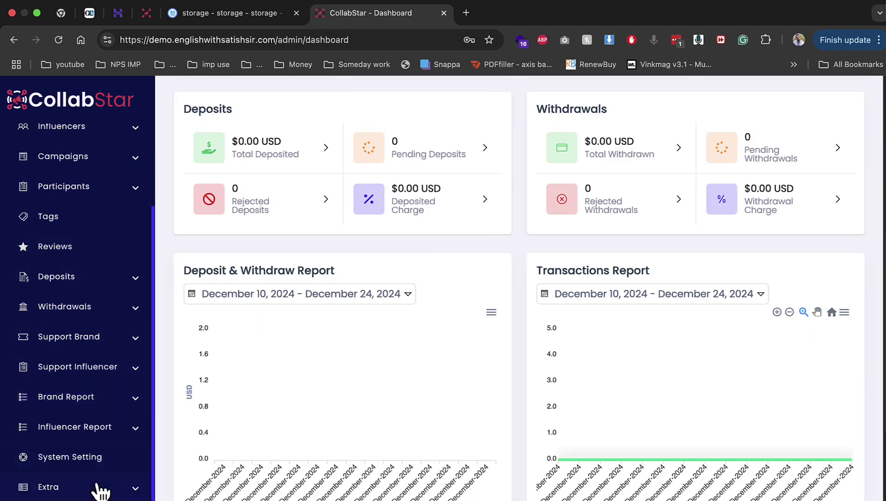
click(92, 459)
click(226, 296)
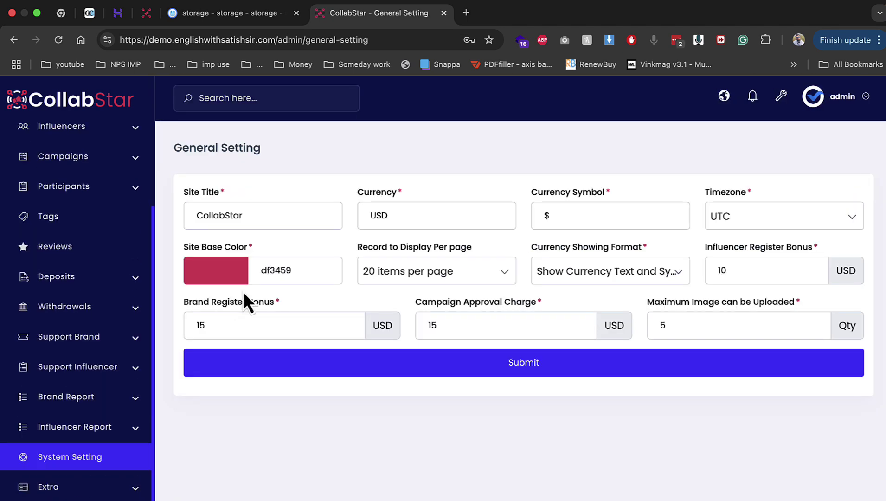
click(268, 214)
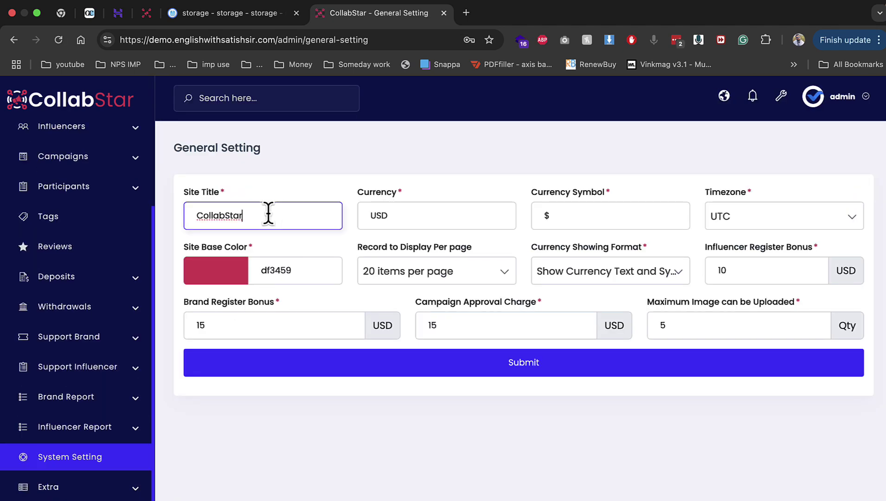
text(s)
click(397, 367)
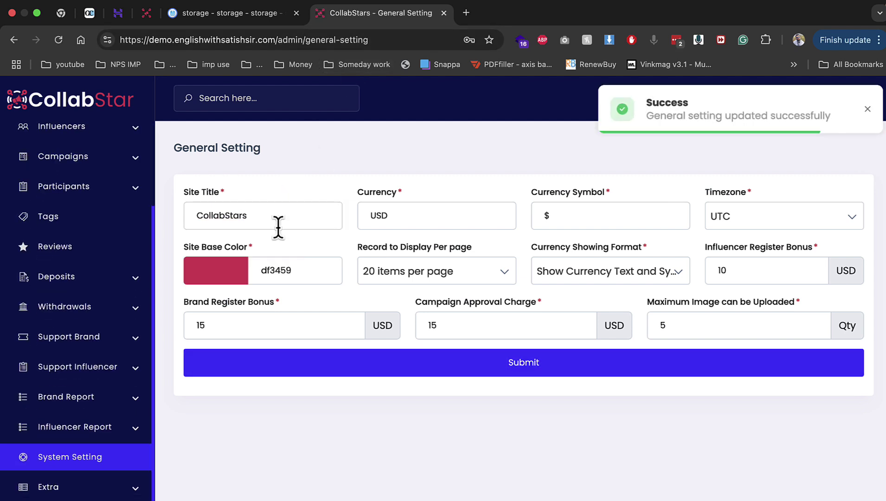
Search Google for 'rupees symbol' in a new tab, then return to the Currency Symbol field
double_click(394, 215)
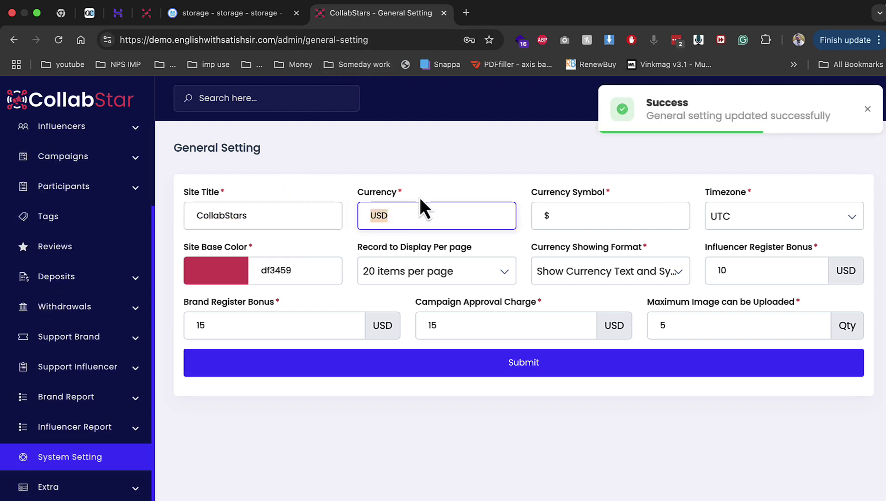
click(469, 19)
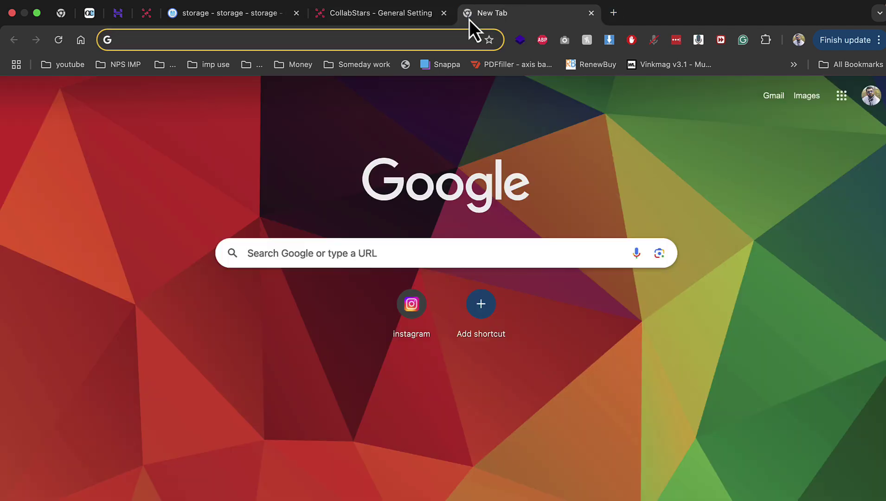
text(ru)
key(Down)
key(Return)
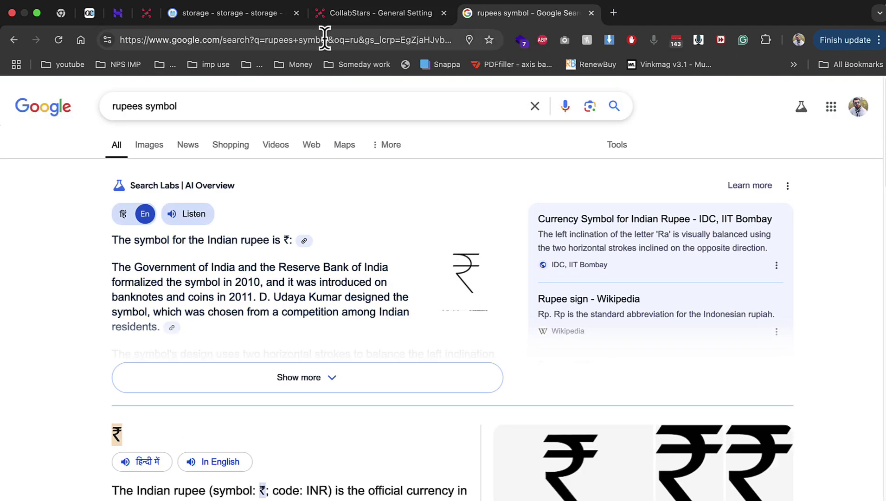
click(378, 13)
click(571, 211)
Replace the $ symbol with ₹ and the USD currency with INR, then submit the General Setting
double_click(571, 209)
text(₹)
double_click(450, 218)
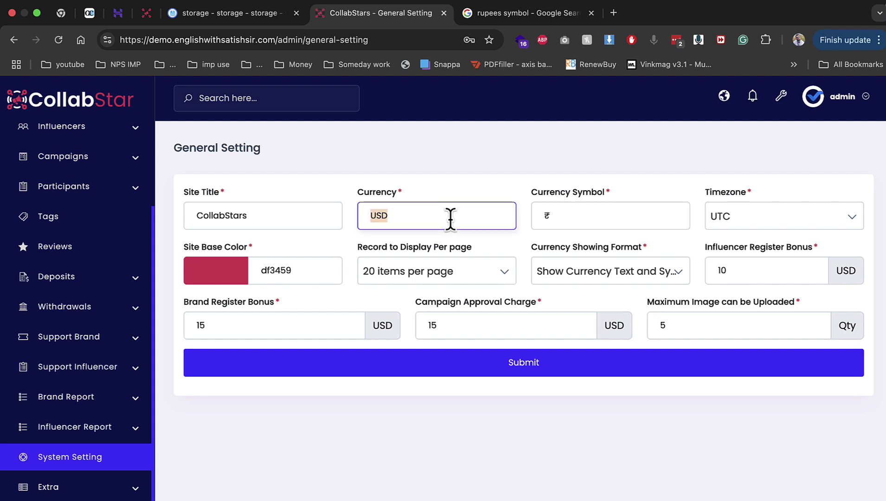
text(INR)
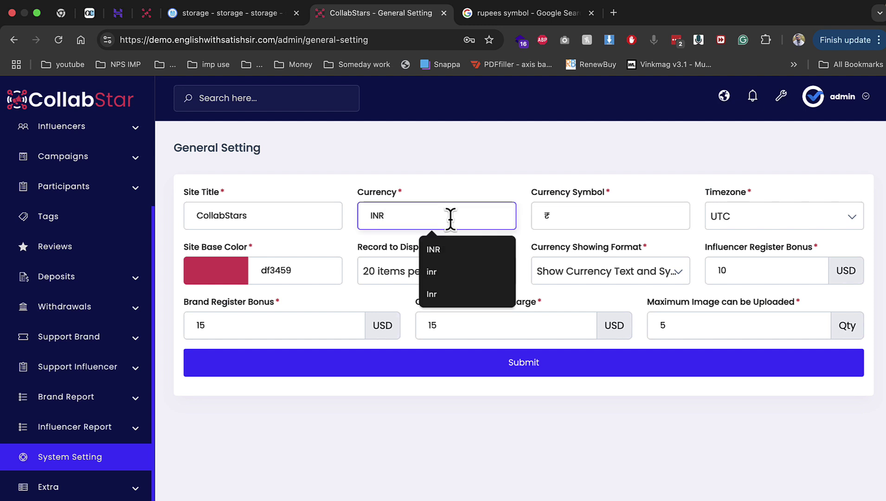
drag(202, 308, 243, 310)
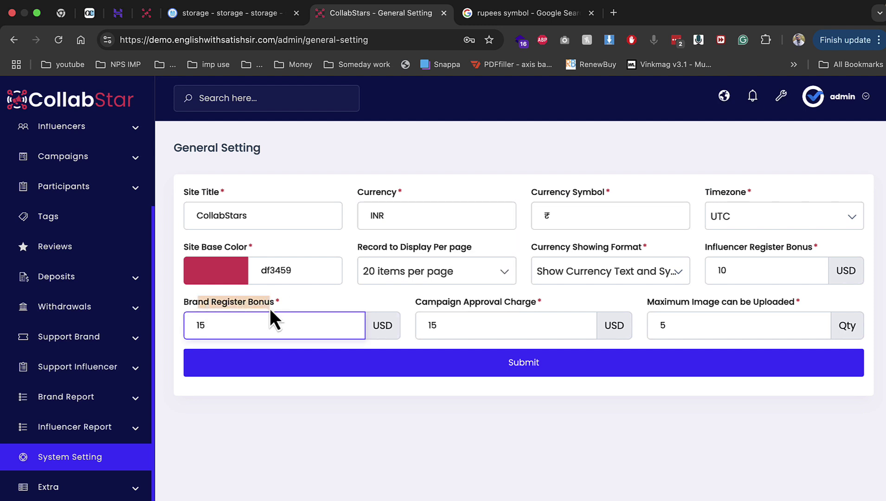
drag(417, 302, 541, 307)
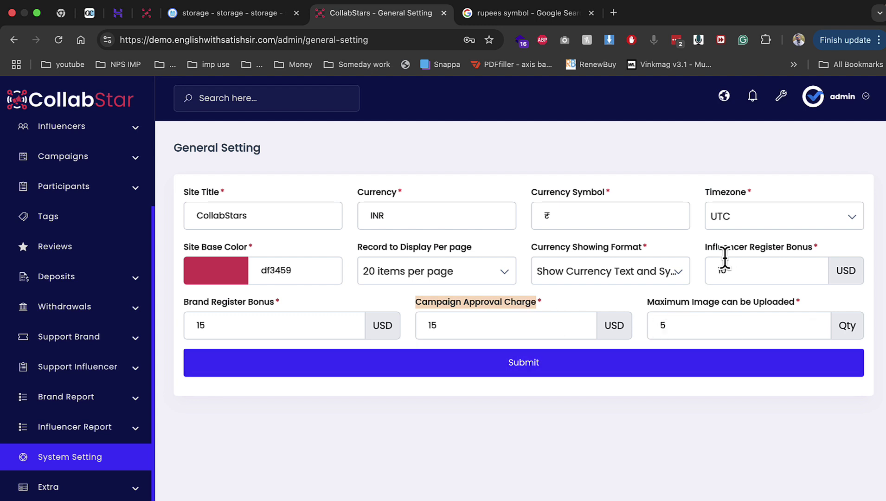
drag(718, 256, 812, 247)
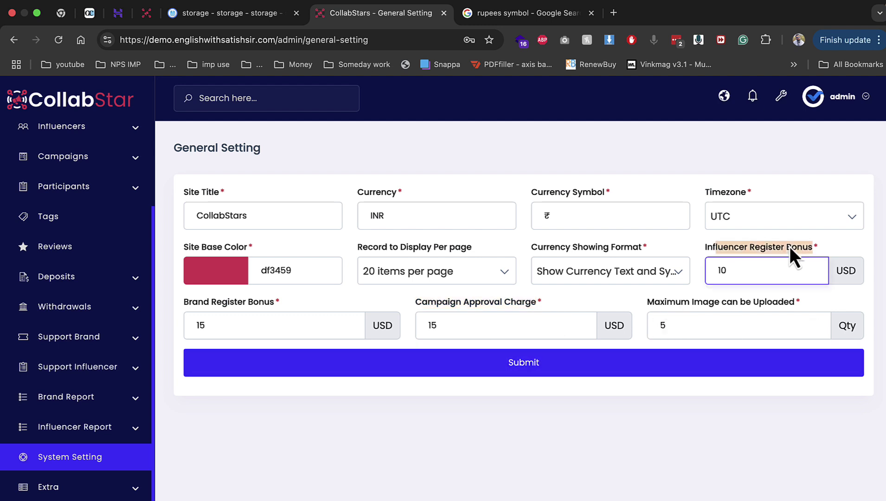
click(681, 368)
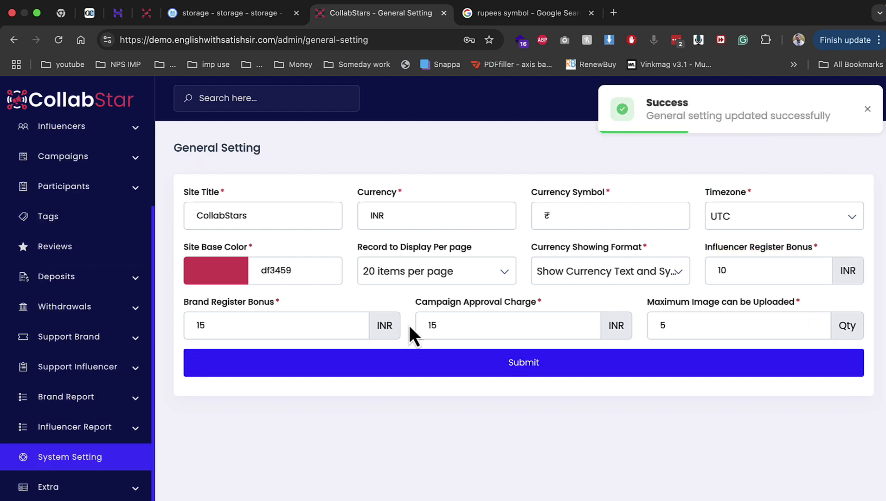
click(17, 38)
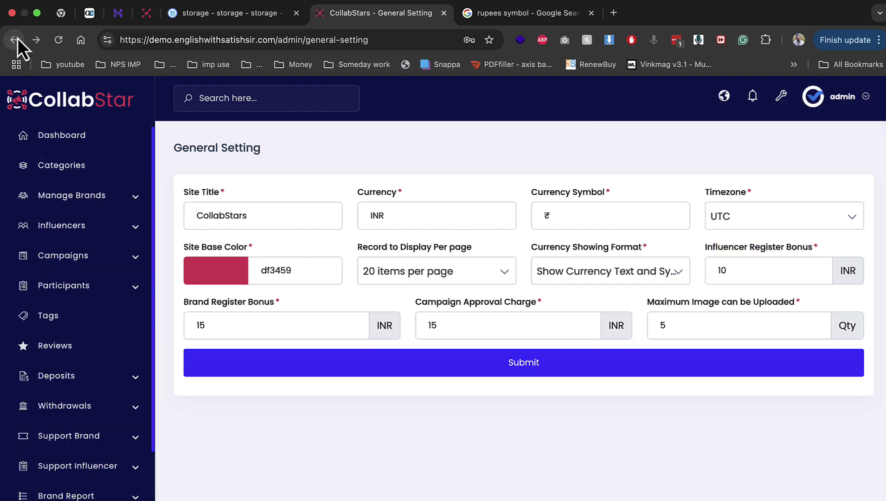
In Platform settings, disable and confirm Facebook and Youtube, then go to Logo and Favicon
click(14, 39)
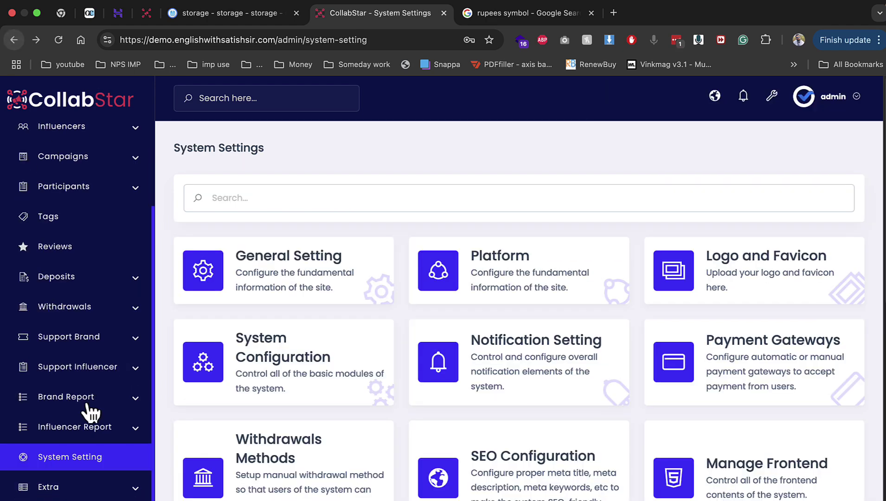
click(436, 275)
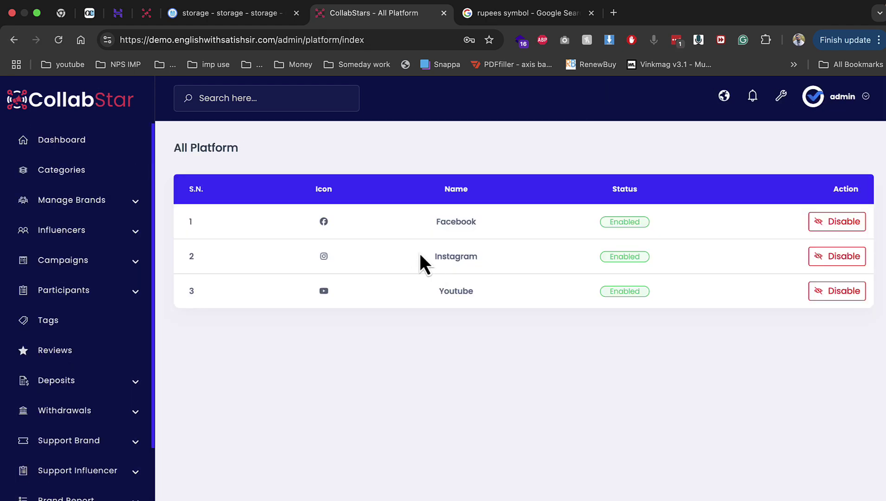
drag(363, 222, 467, 295)
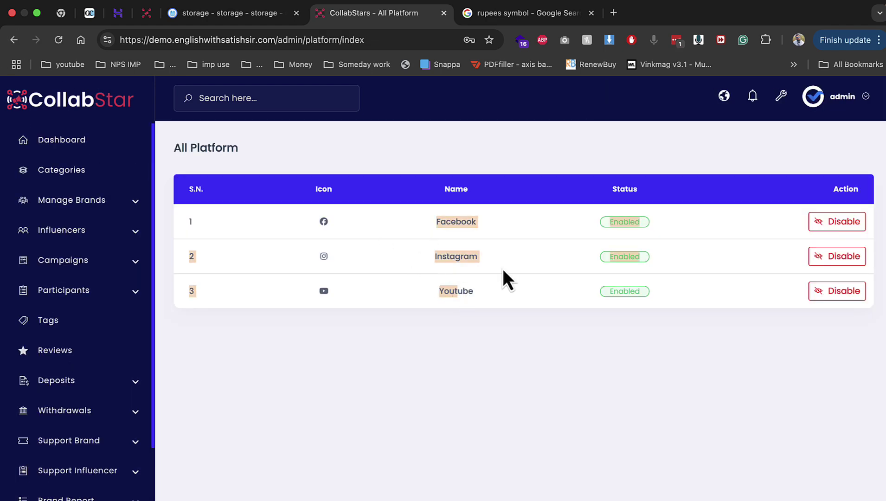
click(853, 227)
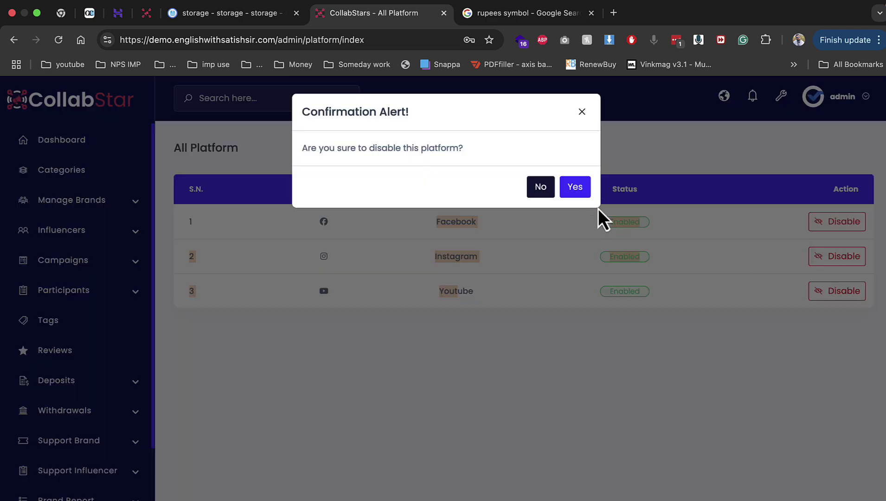
click(575, 187)
click(819, 292)
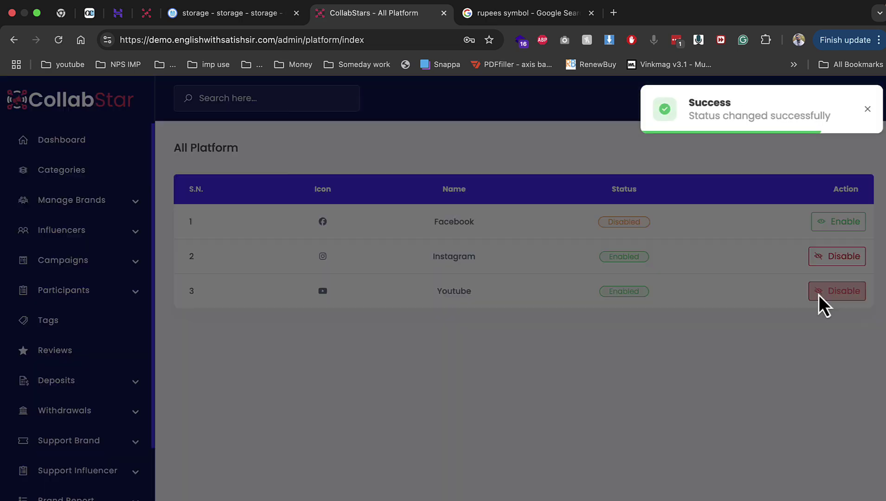
click(579, 190)
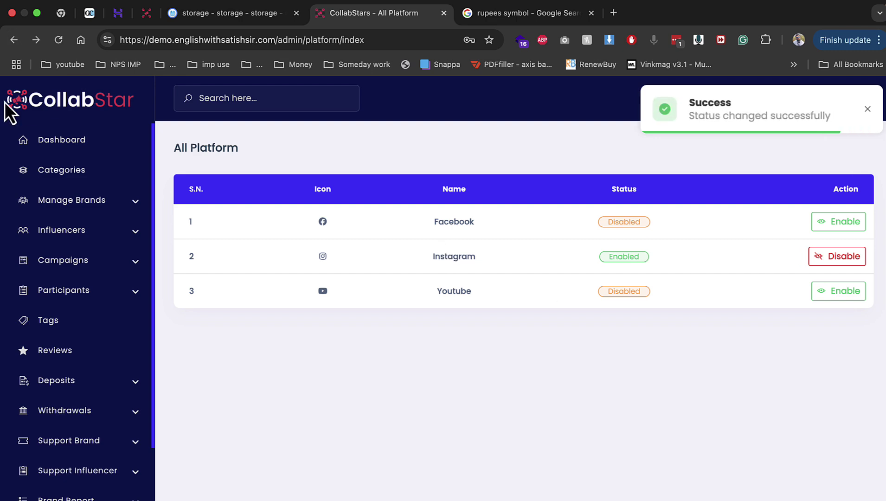
click(13, 47)
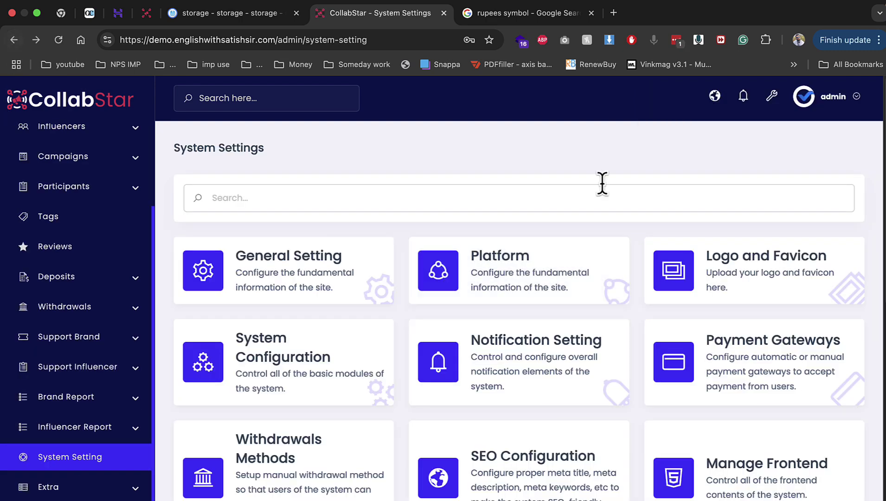
click(759, 271)
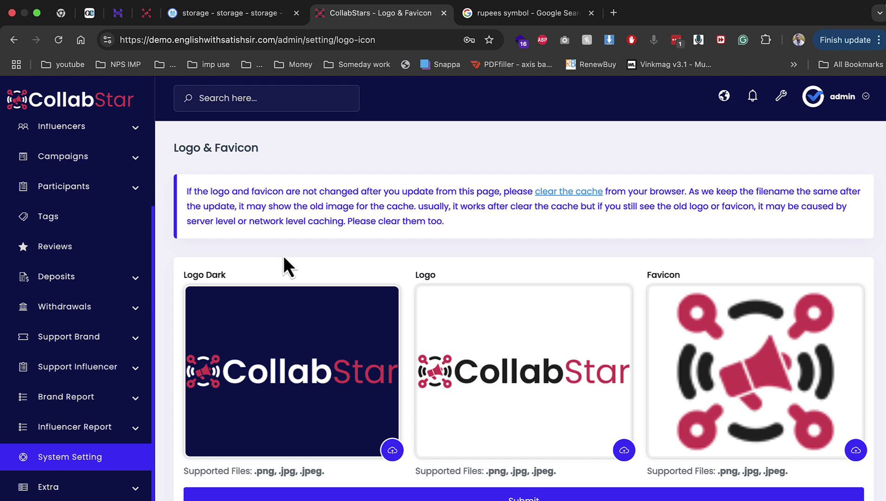
In System Configuration, turn on Brand KYC Verification and try enabling Influencer KYC Verification
click(13, 44)
click(310, 366)
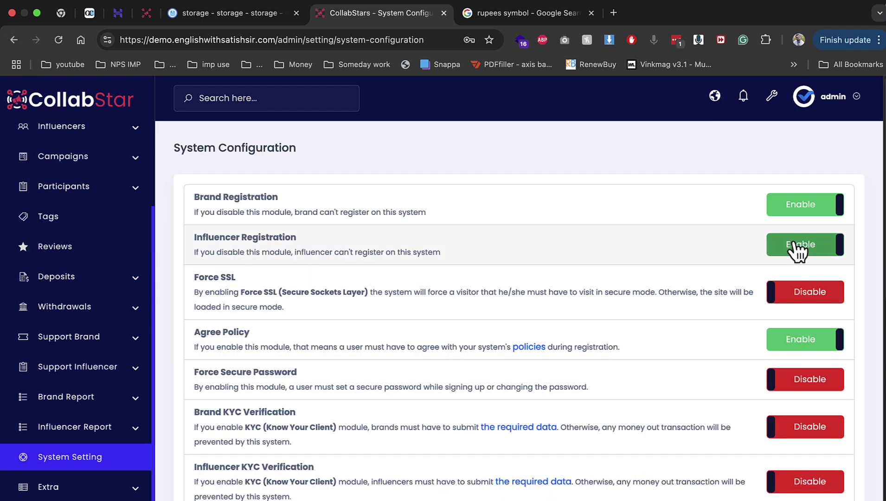
scroll(765, 403, down, 2)
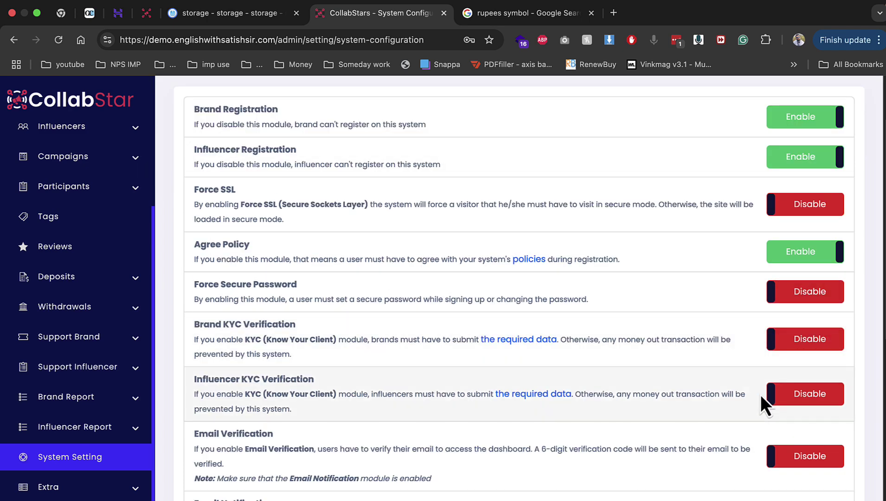
click(789, 341)
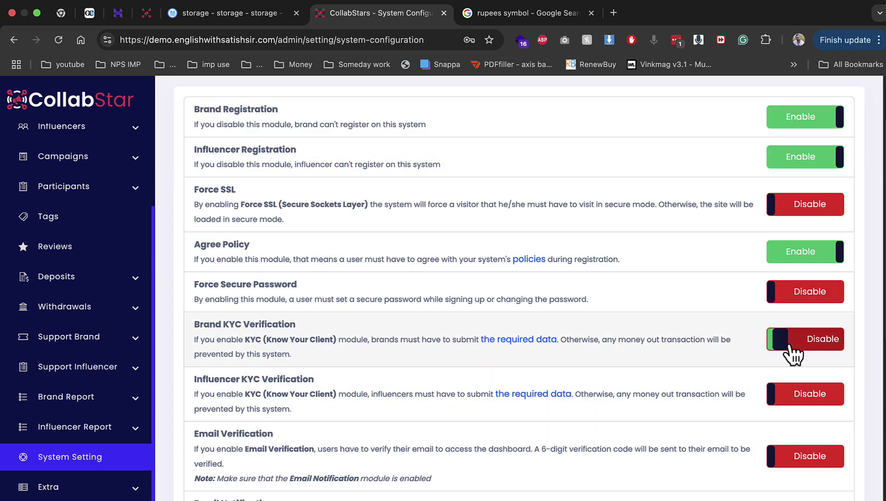
click(817, 408)
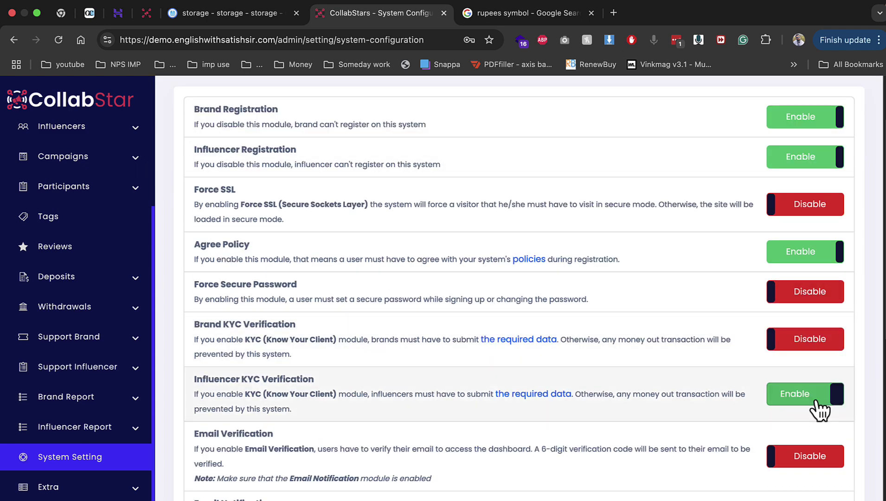
scroll(784, 352, down, 2)
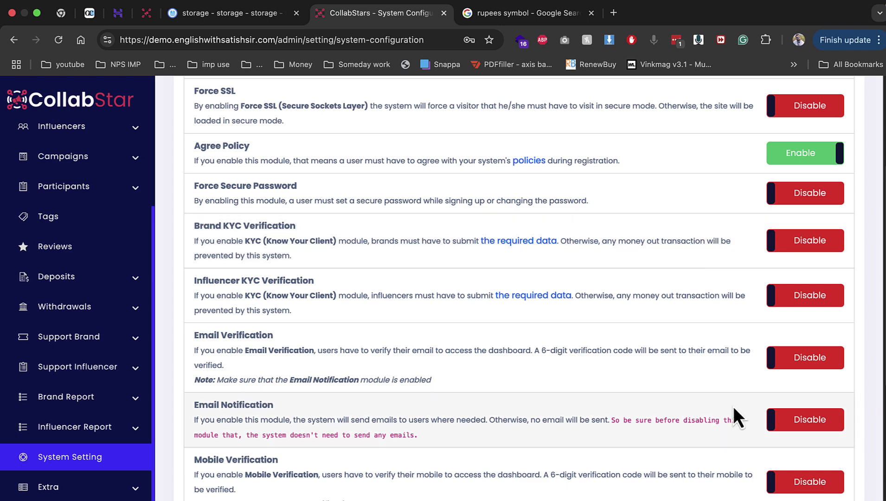
scroll(695, 426, down, 4)
scroll(637, 432, down, 3)
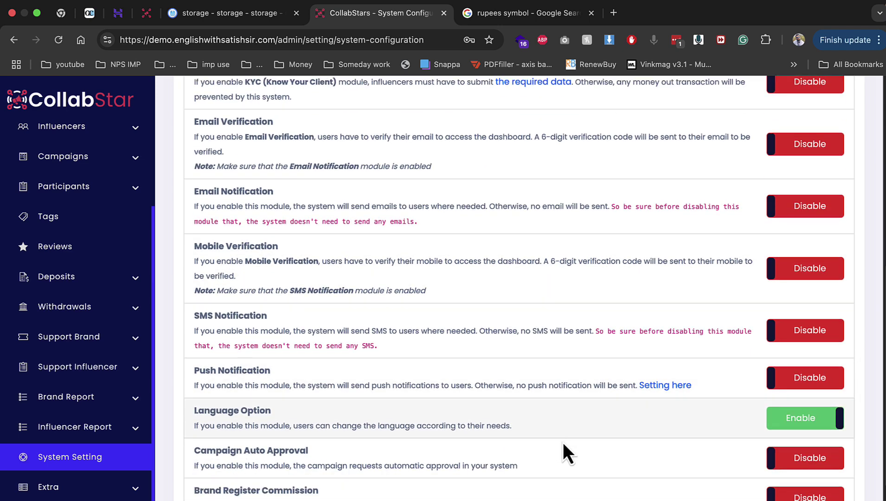
Enable Campaign Auto Approval, Brand and Influencer Register Commission, Influencer Withdrawal Commission and Campaign Approval Charge
click(791, 390)
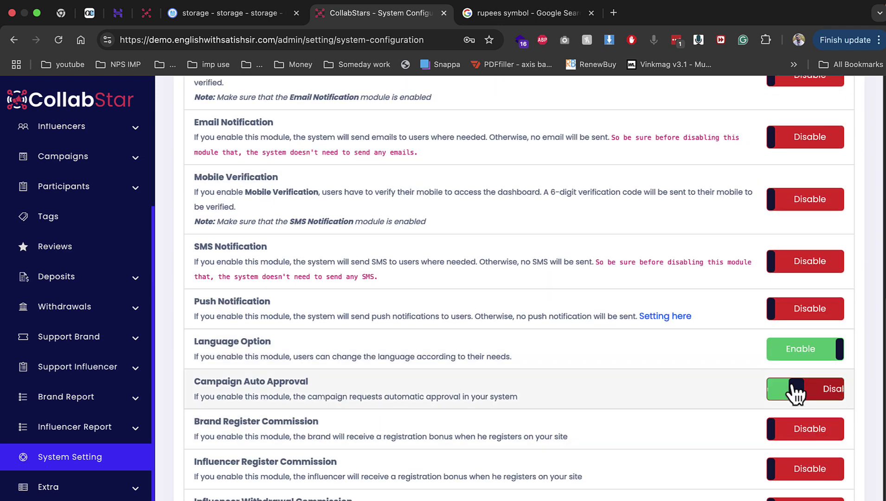
scroll(751, 415, down, 2)
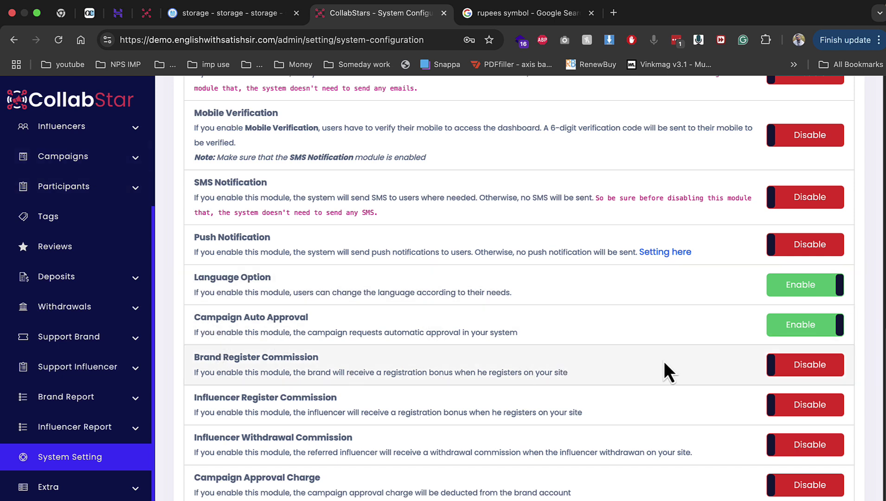
click(789, 369)
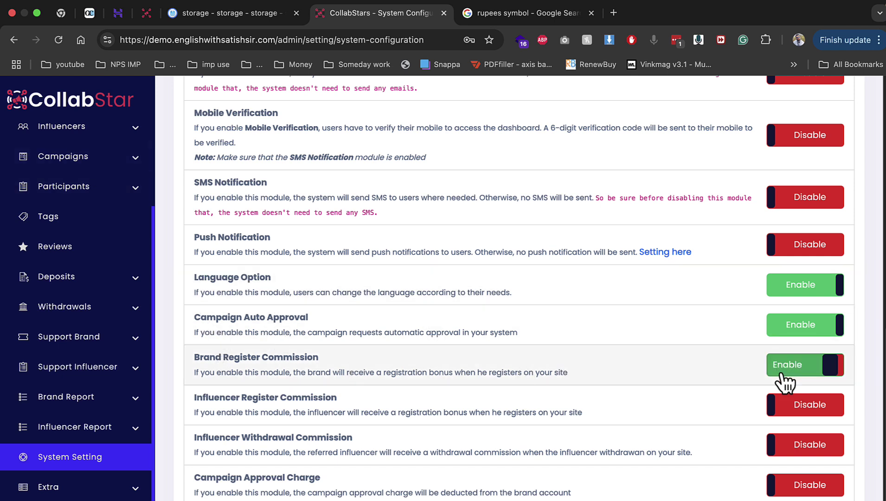
click(824, 404)
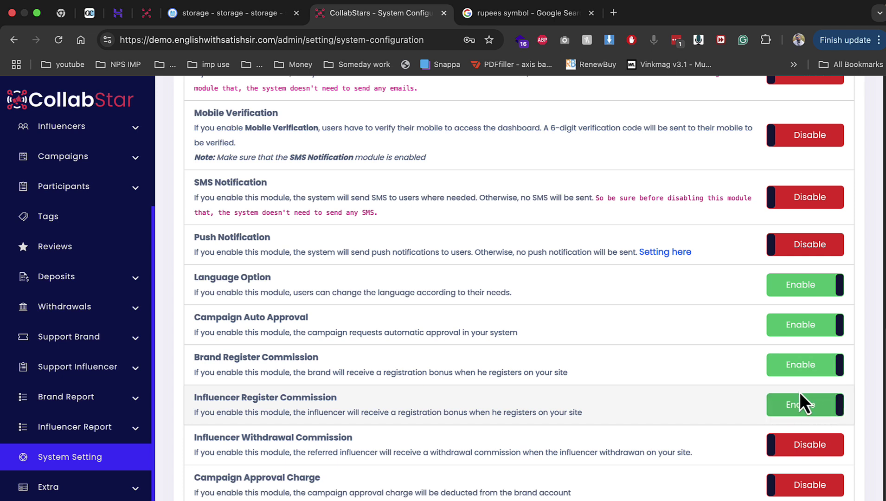
click(801, 447)
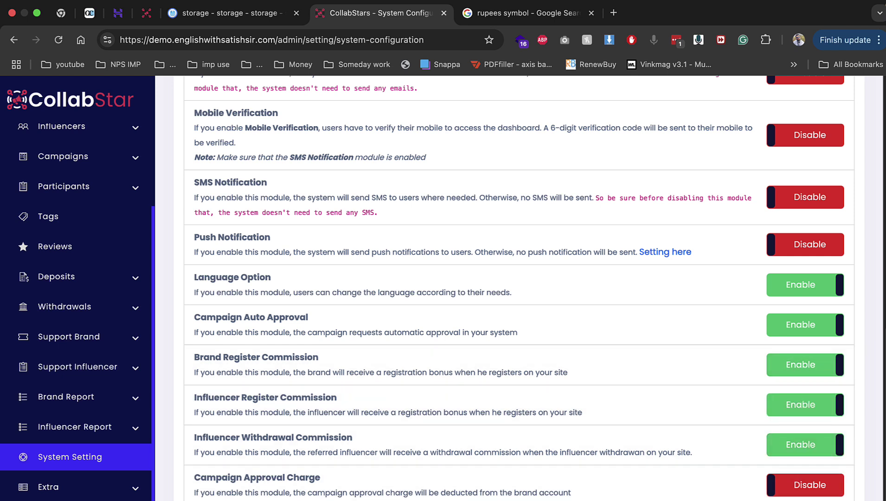
click(800, 484)
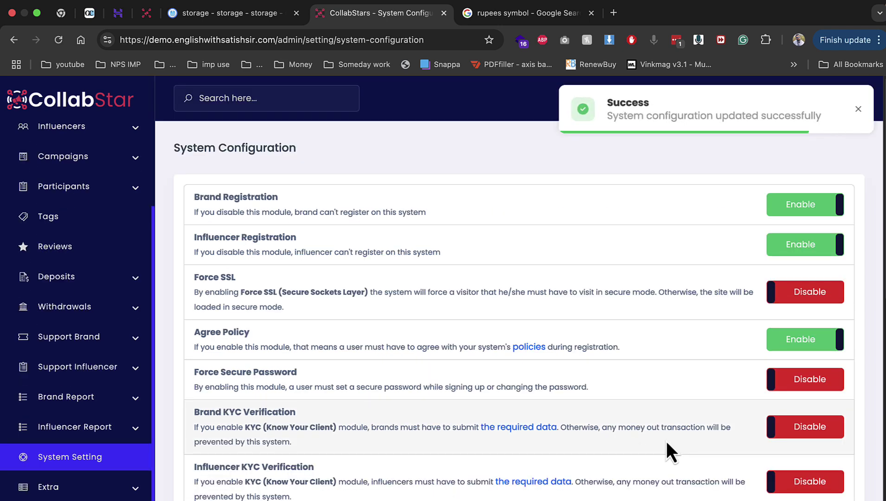
Highlight the Campaign Auto Approval and register commission headings, then return to System Settings
scroll(660, 414, down, 10)
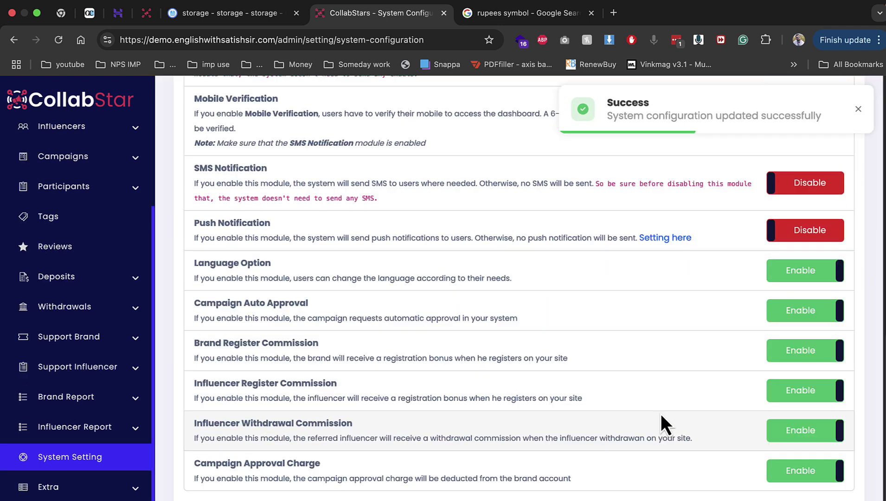
drag(214, 302, 354, 306)
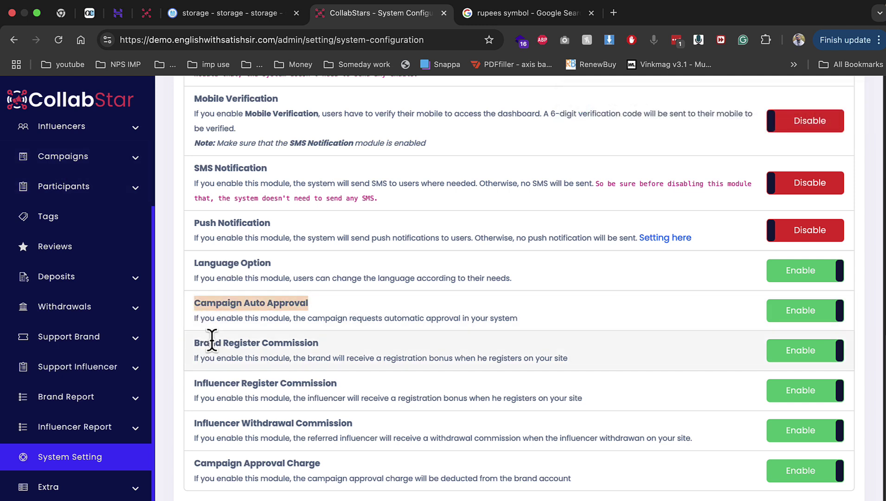
drag(200, 342, 324, 352)
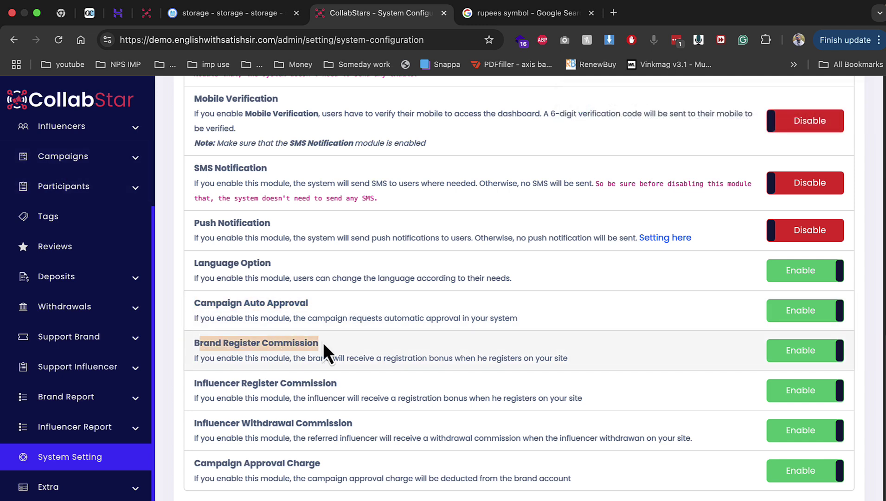
drag(195, 382, 352, 383)
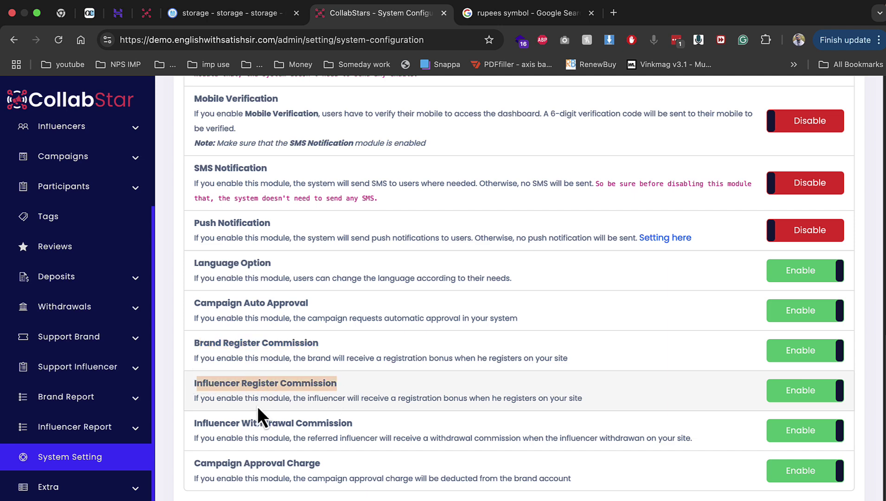
click(8, 43)
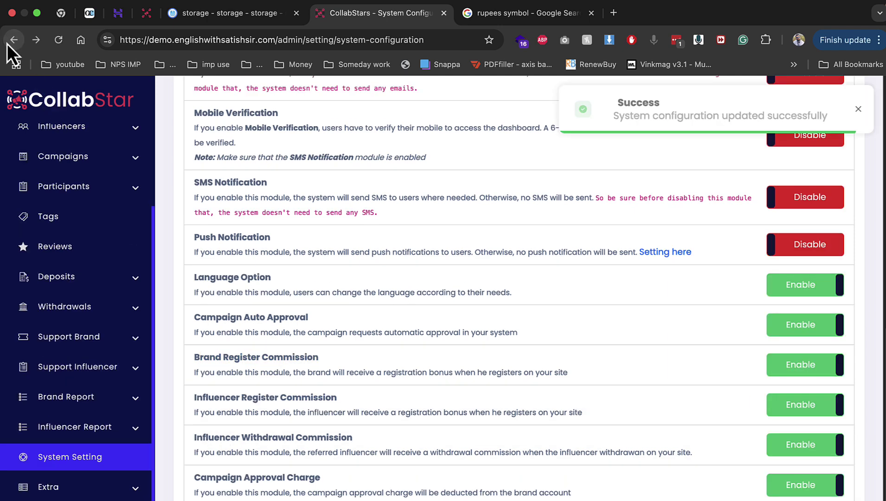
click(7, 44)
Select Twilio as the SMS send method in SMS notification settings, then go back to System Settings
click(487, 352)
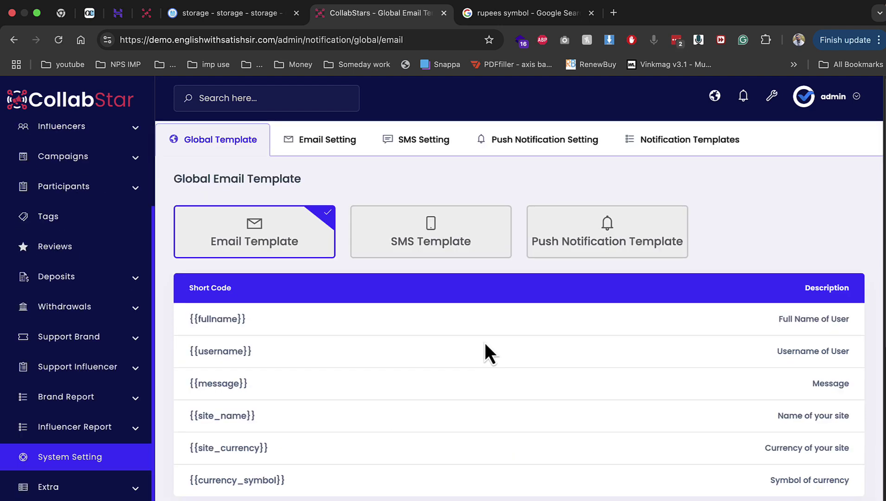
click(408, 142)
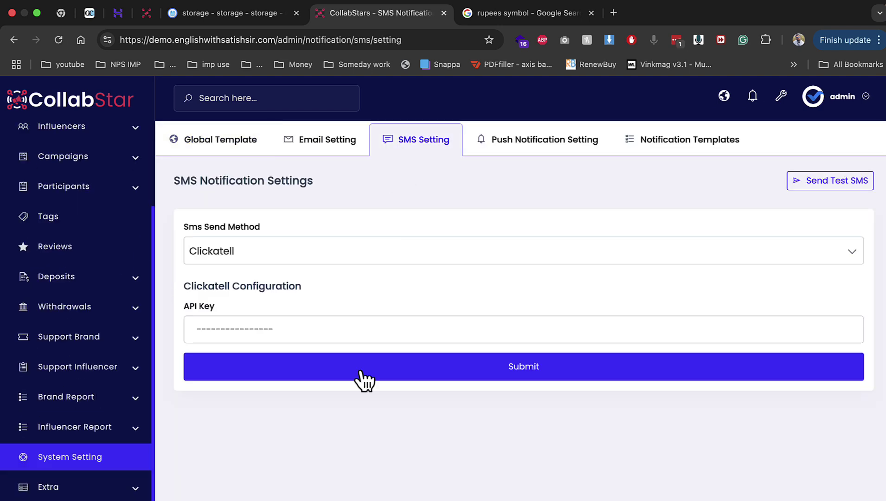
click(301, 257)
scroll(301, 334, down, 3)
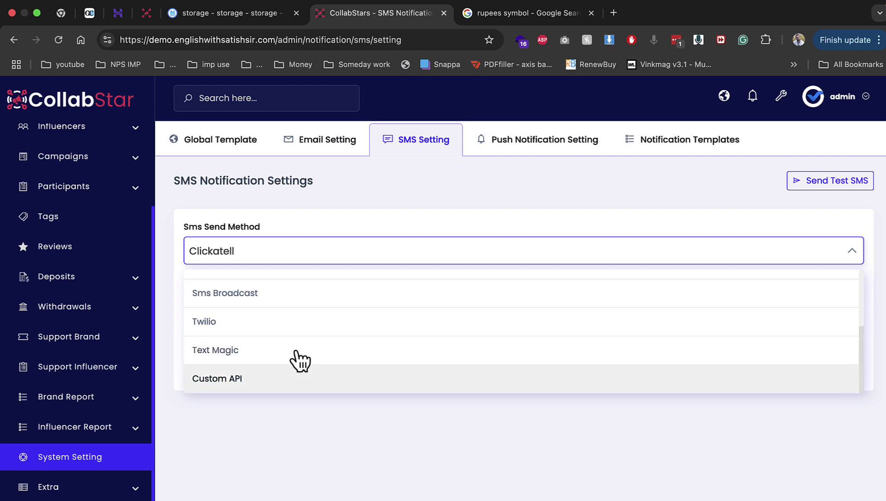
click(292, 320)
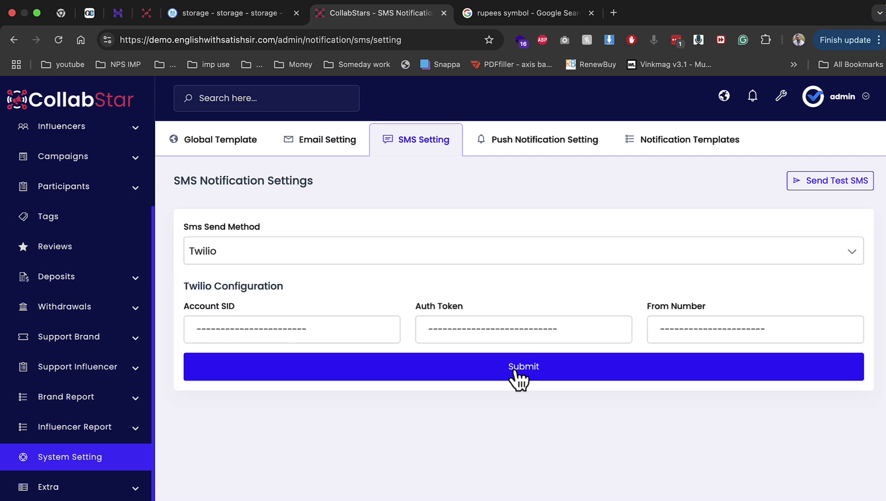
click(13, 45)
click(13, 46)
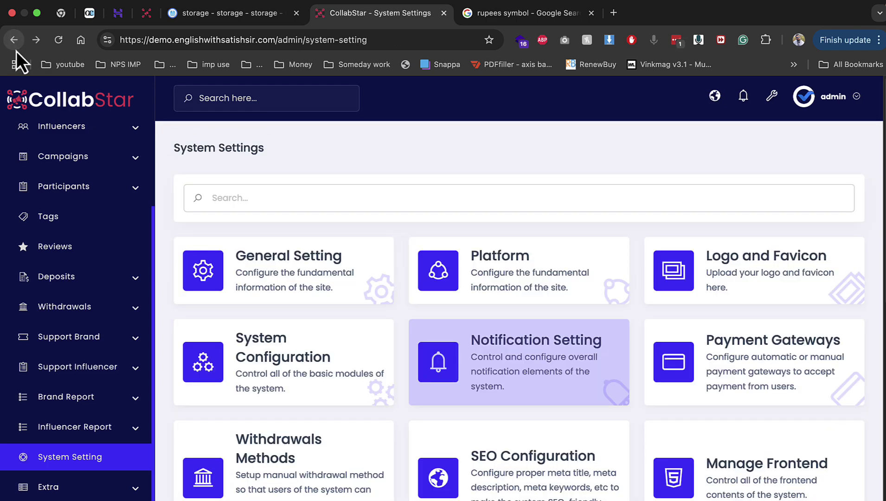
Start a new manual payment gateway and set 2017461.png as its image
click(701, 367)
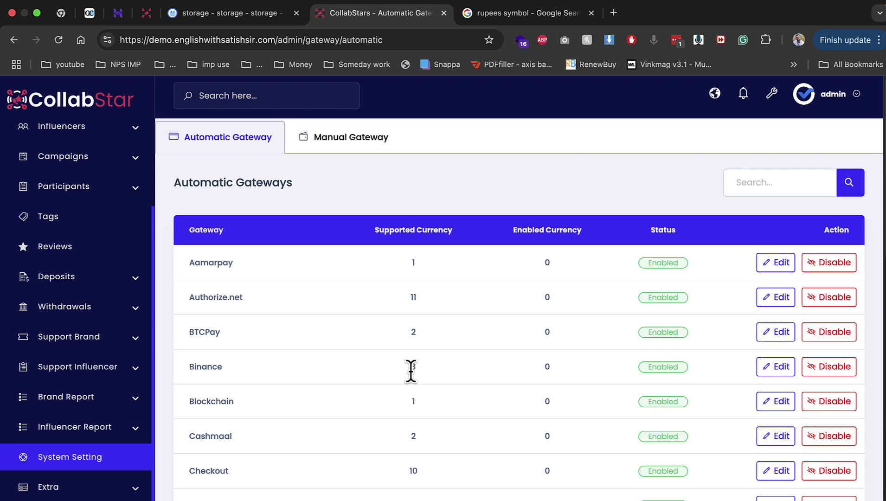
scroll(411, 371, down, 1)
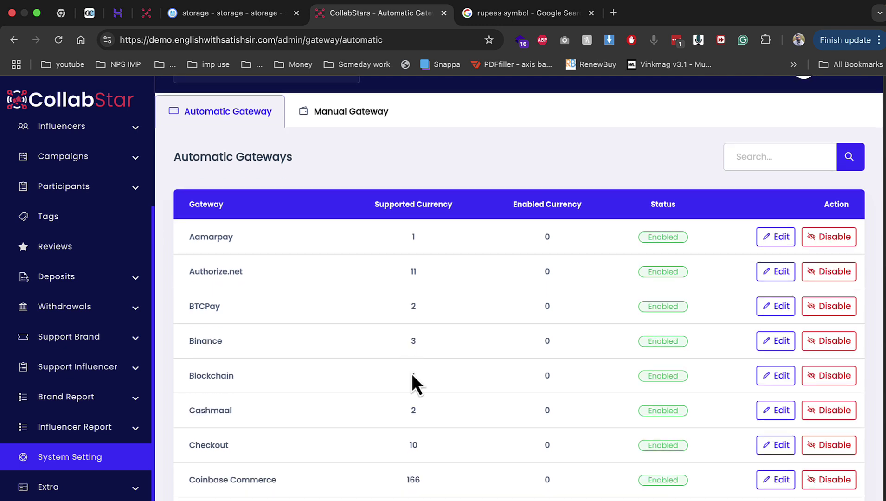
scroll(411, 373, down, 10)
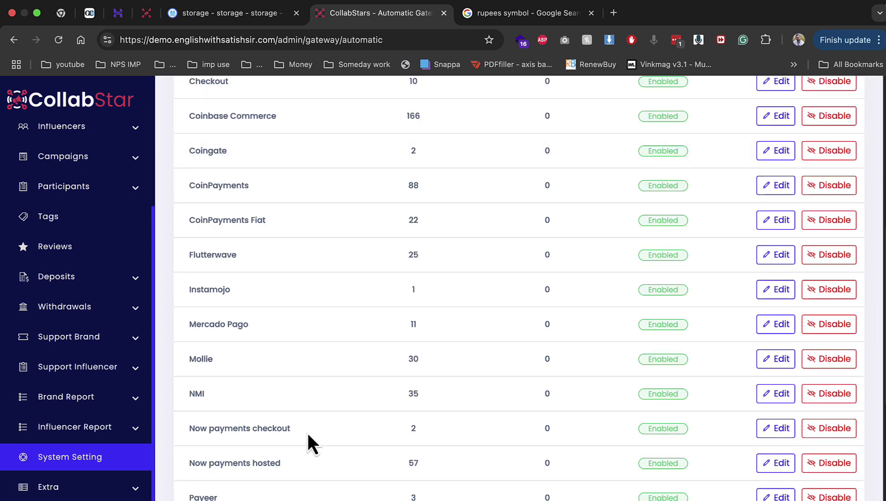
scroll(307, 440, down, 2)
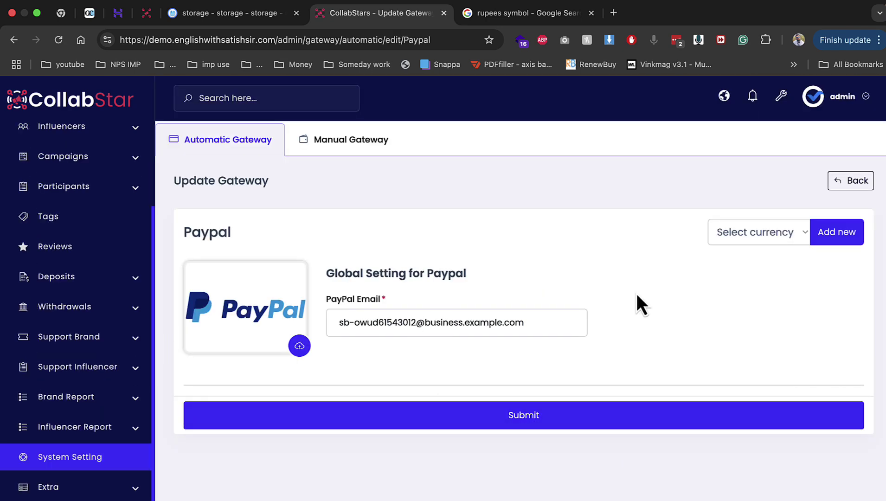
click(375, 152)
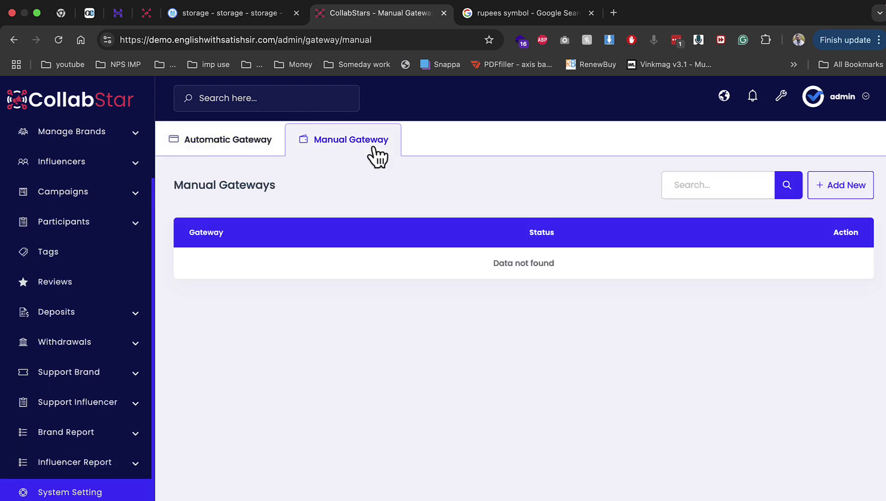
click(862, 186)
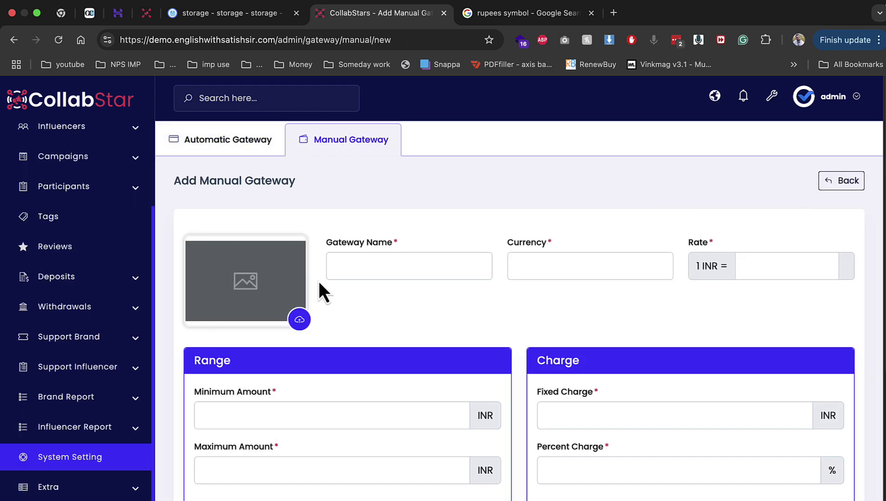
click(301, 320)
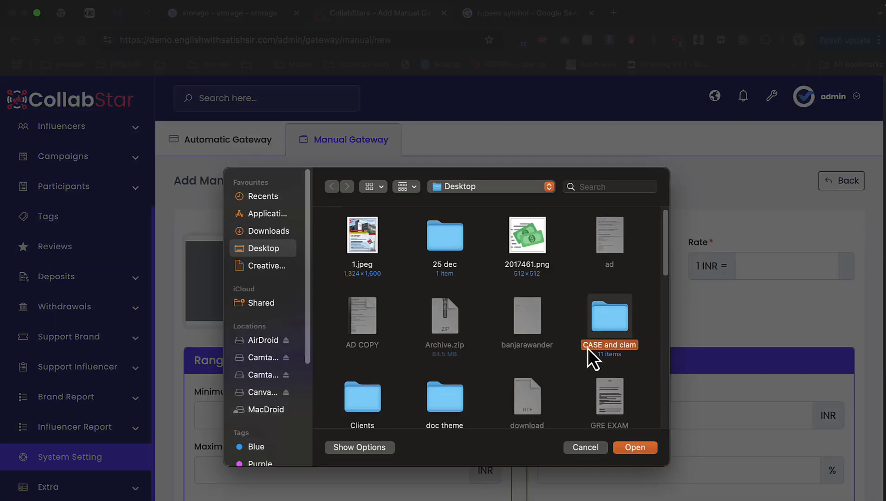
double_click(546, 250)
Name the gateway BANK with currency INR, rate 88, limits 10–100000, 1 fixed and 1% charge
click(471, 258)
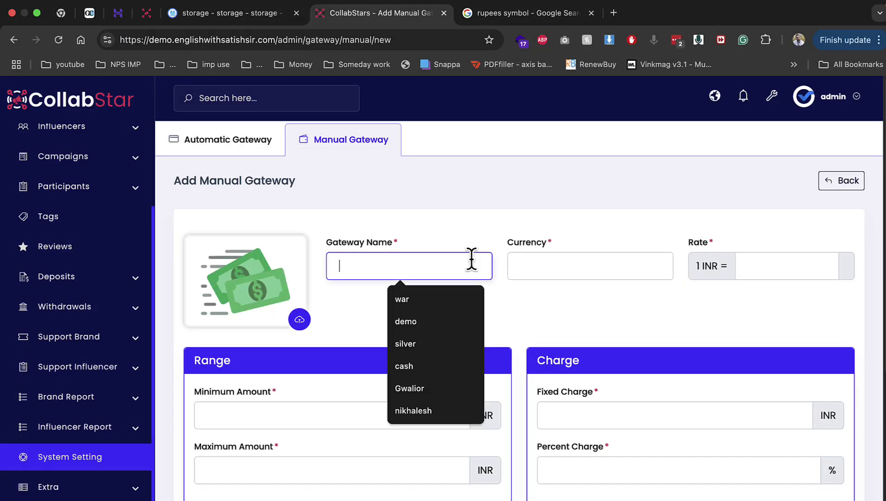
text(BANK)
key(Tab)
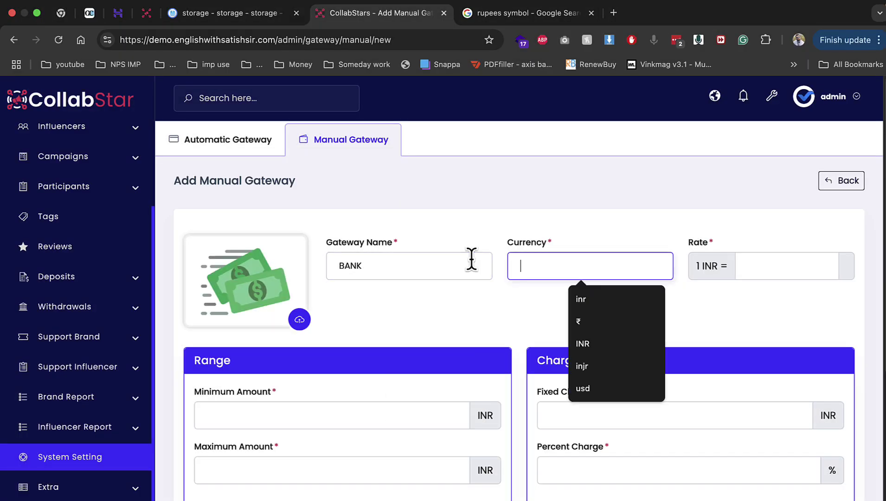
text(inr)
key(Tab)
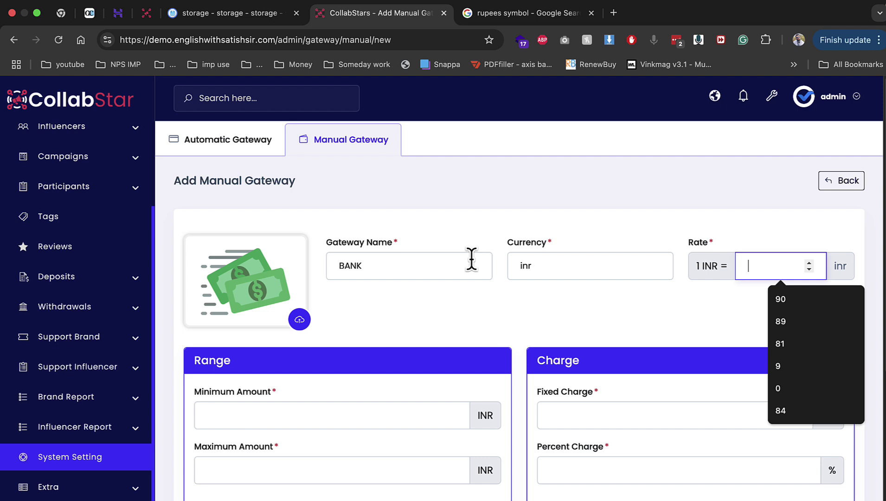
text(88)
key(Tab)
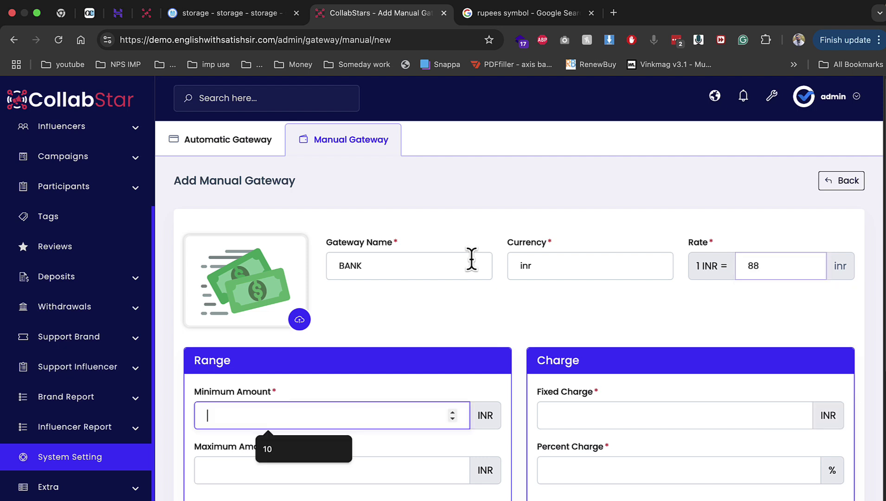
key(Down)
key(Tab)
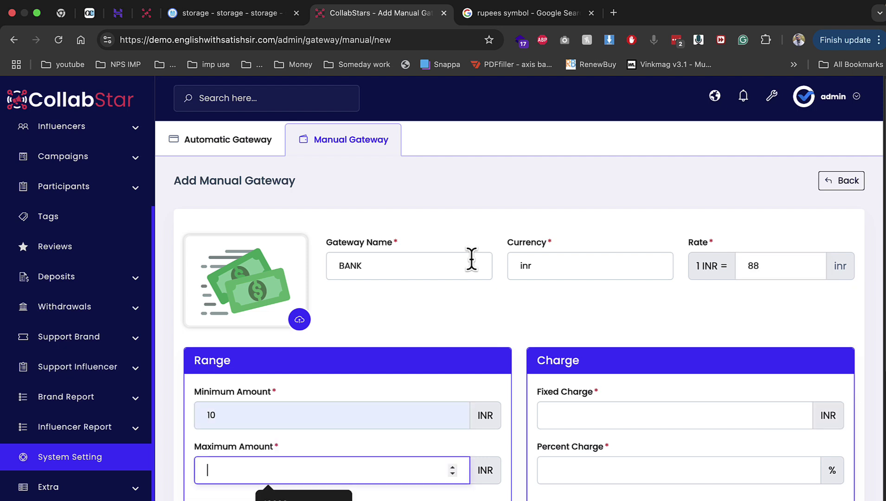
text(100000)
key(Tab)
text(1)
key(Tab)
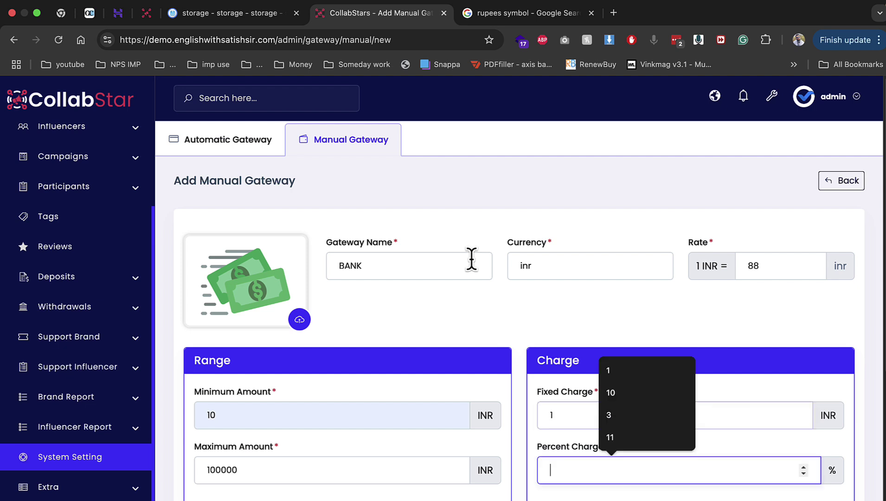
text(1)
Write 'BANK' and 'UPI ID' as deposit instructions, save the gateway, and return to System Settings
key(Tab)
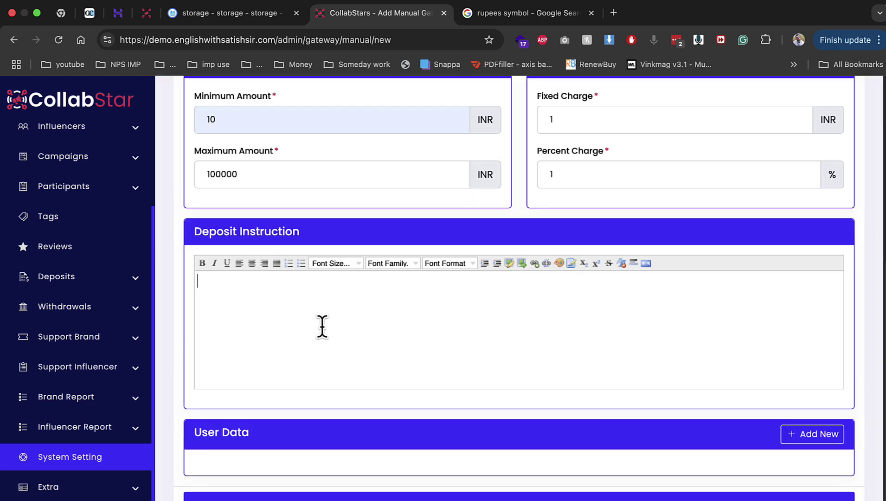
text(BANK)
key(Return)
text(UPI ID)
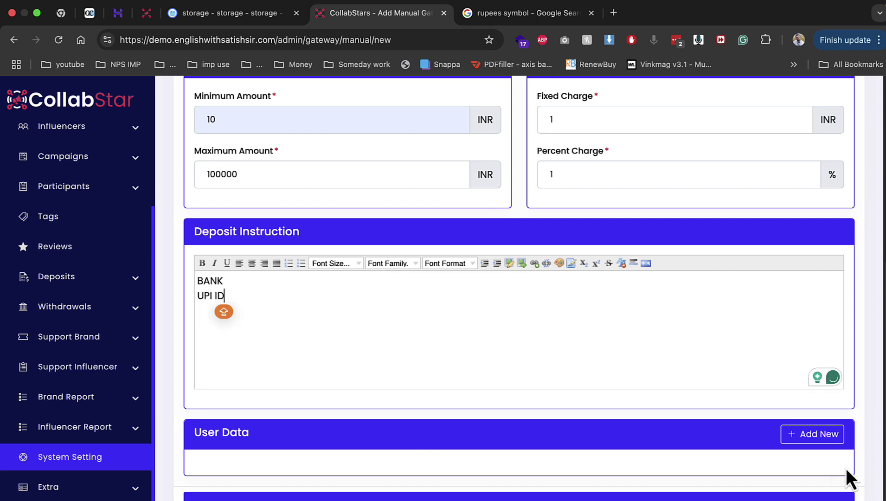
click(804, 438)
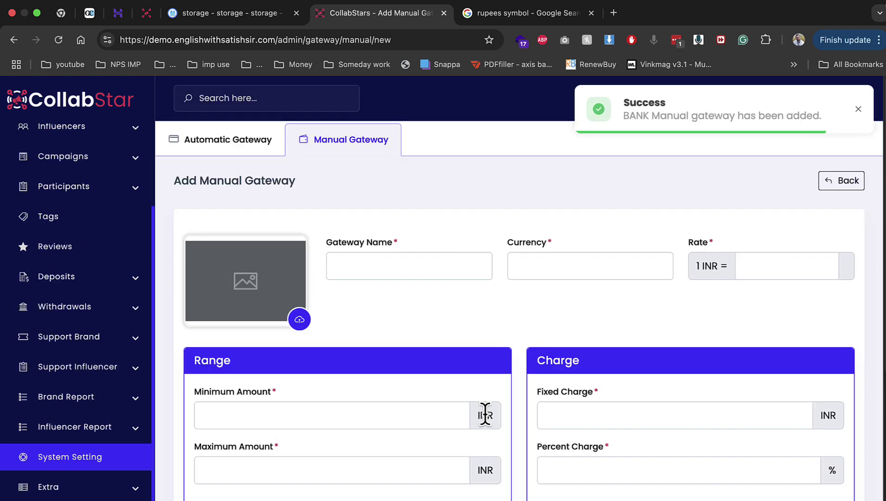
click(113, 460)
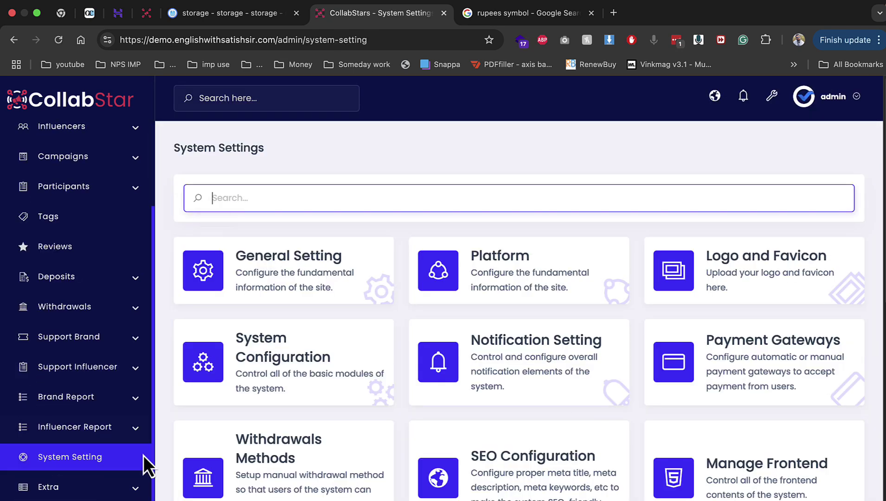
Glance at the withdrawal methods list, then open the Manage Frontend page
click(359, 481)
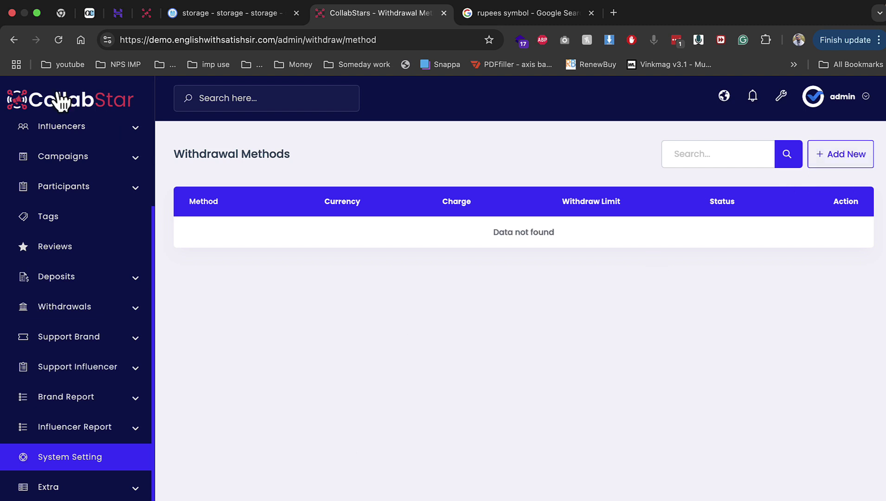
click(16, 40)
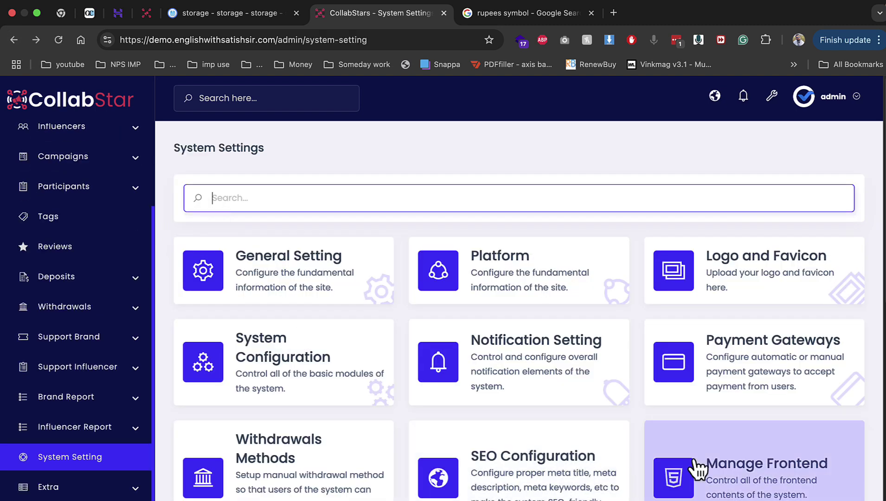
click(692, 464)
click(225, 13)
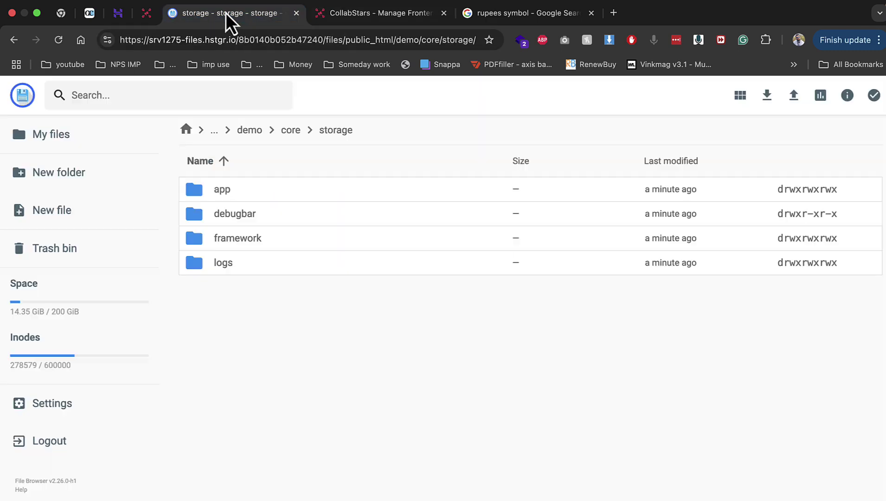
click(356, 11)
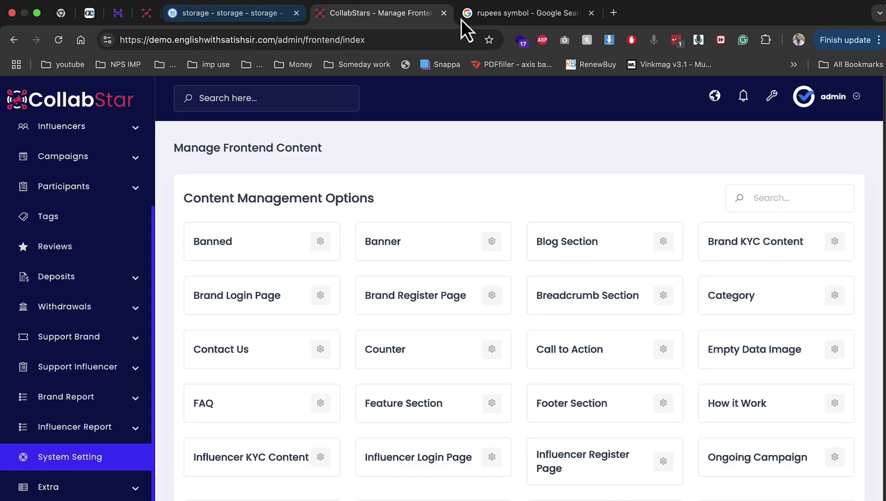
Open the public website in a new tab and check the homepage headline text
right_click(714, 97)
click(703, 108)
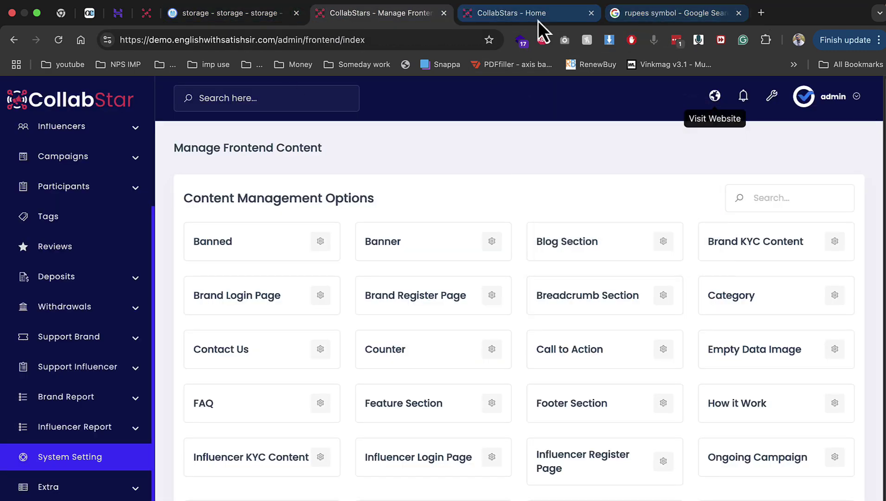
click(537, 21)
drag(95, 296, 332, 336)
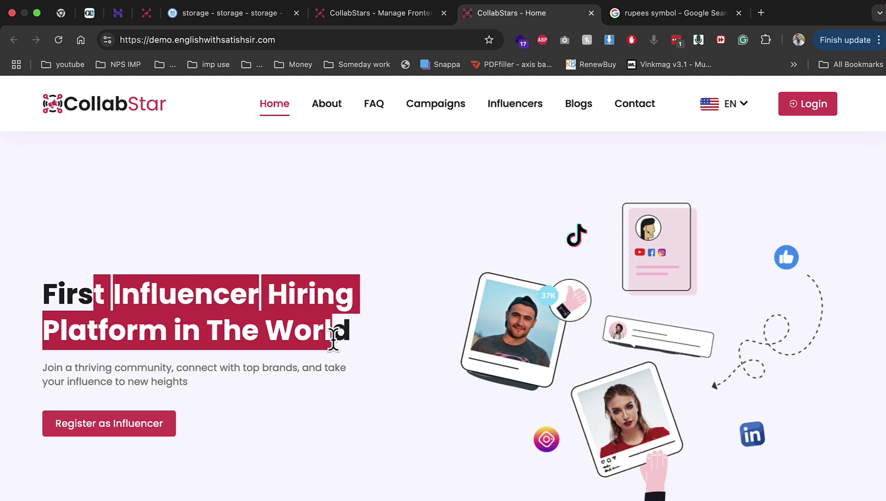
click(364, 13)
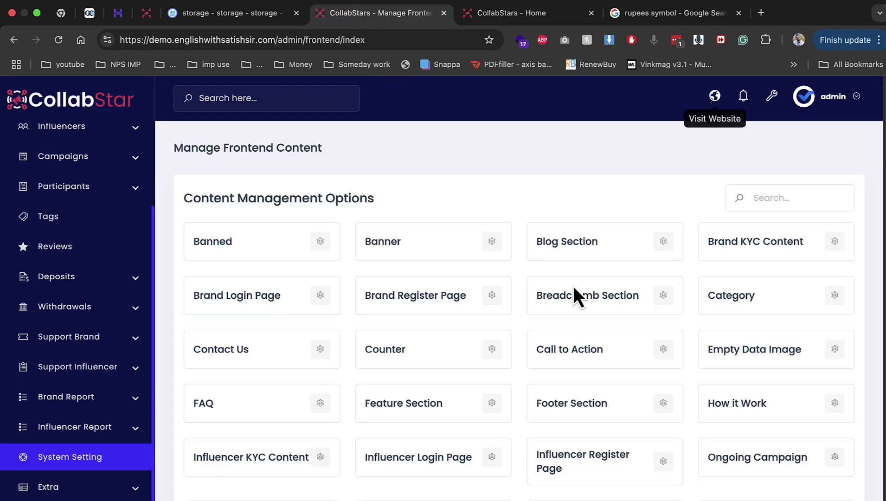
In the Banner section, replace 'First' with '1' in the heading and submit
click(327, 247)
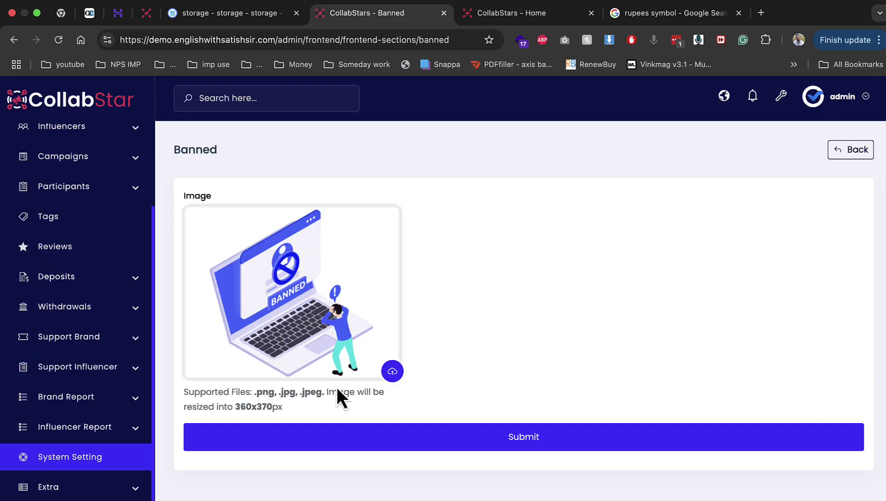
click(18, 47)
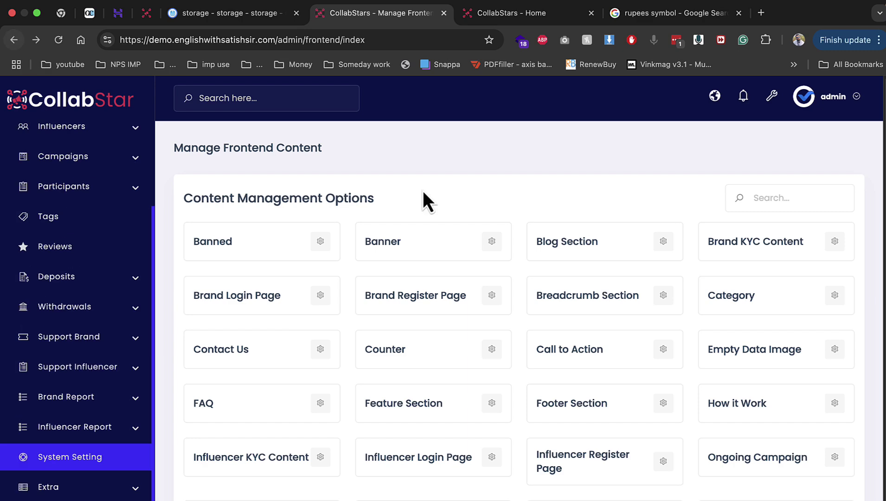
click(484, 246)
click(437, 222)
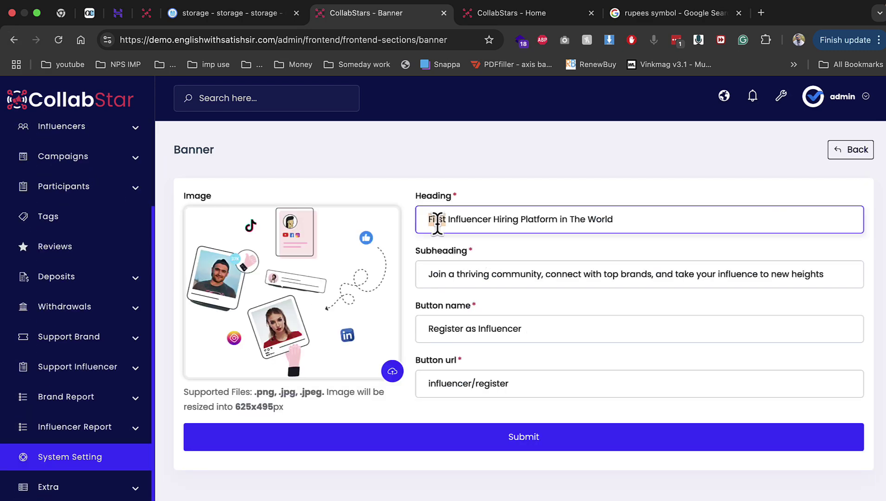
key(BackSpace)
text(1)
click(510, 435)
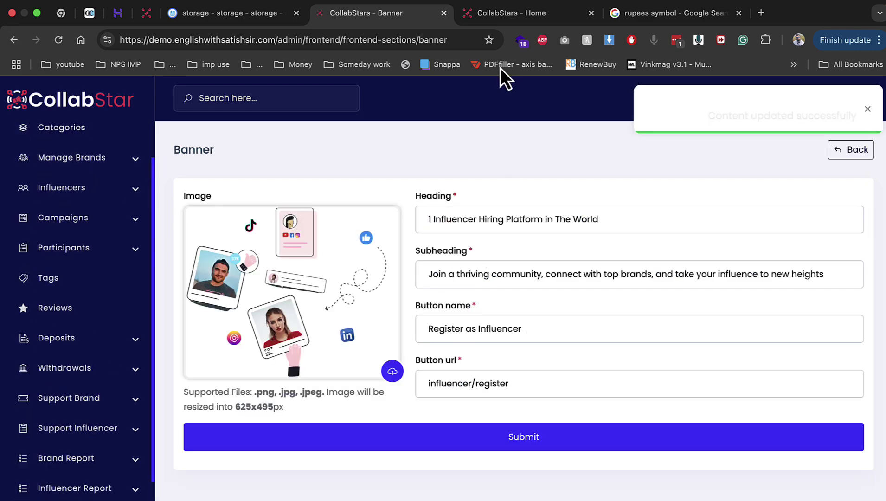
Reload the public homepage to verify the new heading, then return to System Settings
click(487, 9)
key(super+r)
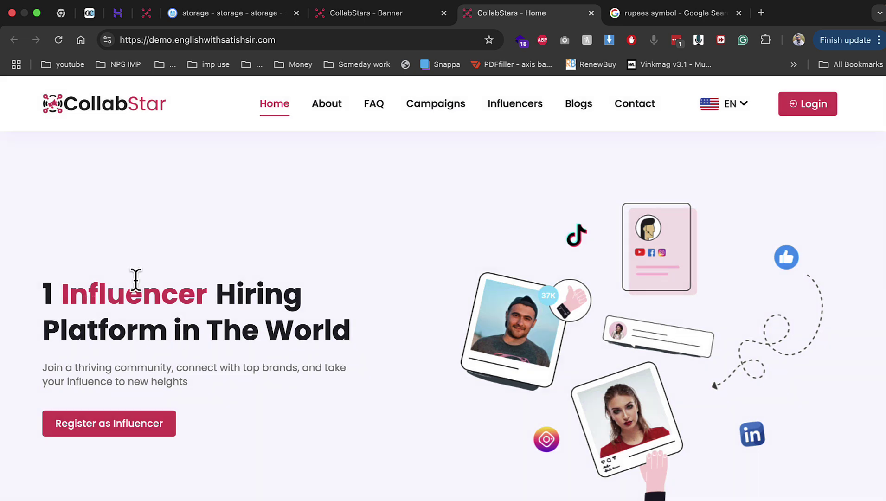
click(422, 14)
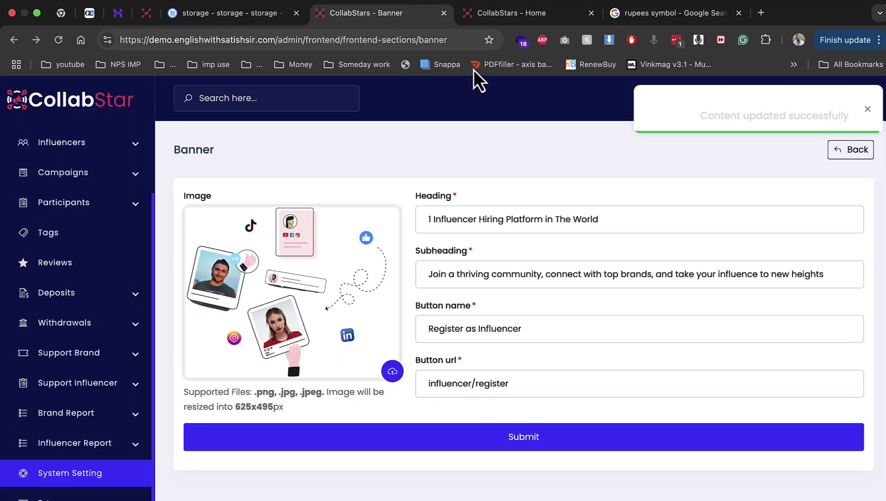
click(10, 40)
click(5, 40)
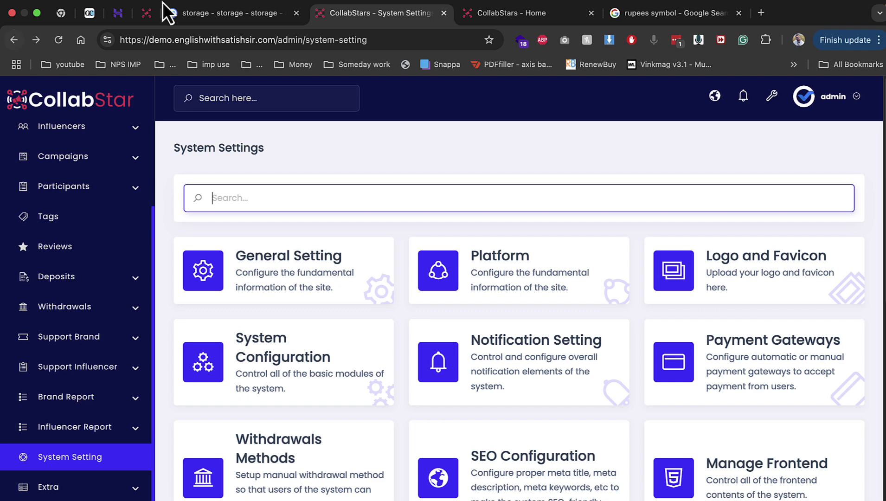
Look at the Brand KYC settings page and return to the System Settings overview
mouse_move(311, 2)
click(565, 6)
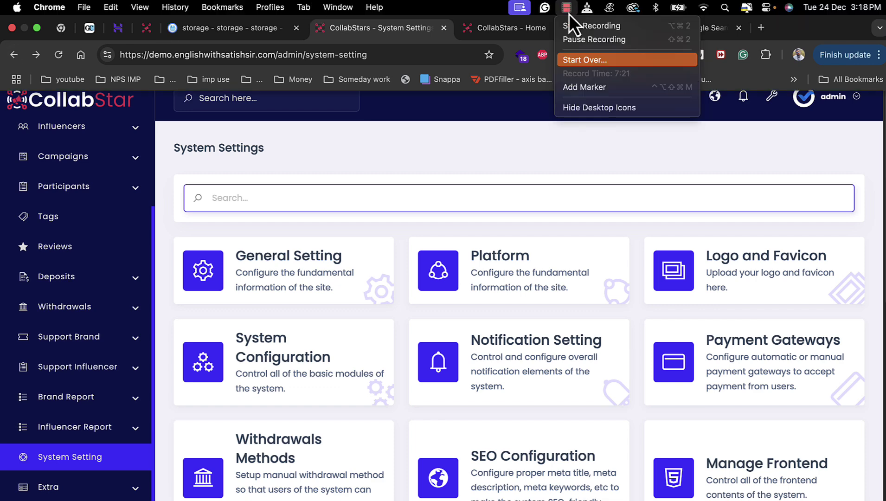
click(574, 45)
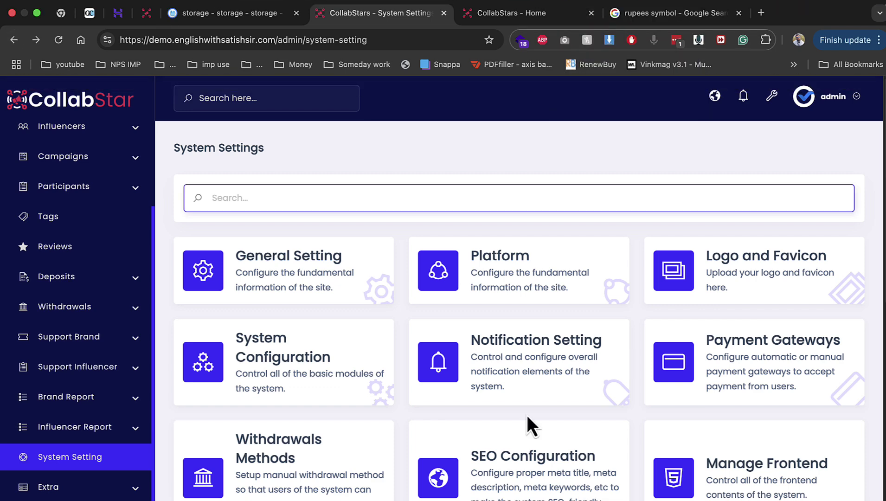
scroll(498, 388, down, 2)
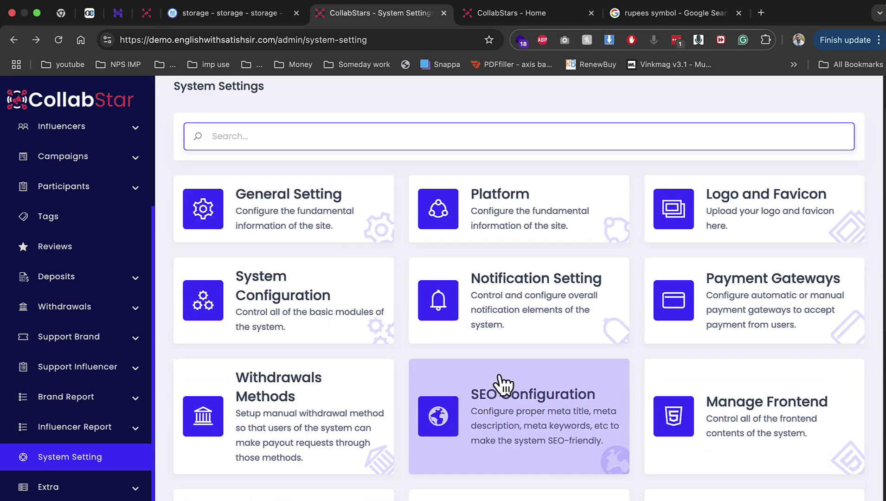
scroll(499, 385, down, 3)
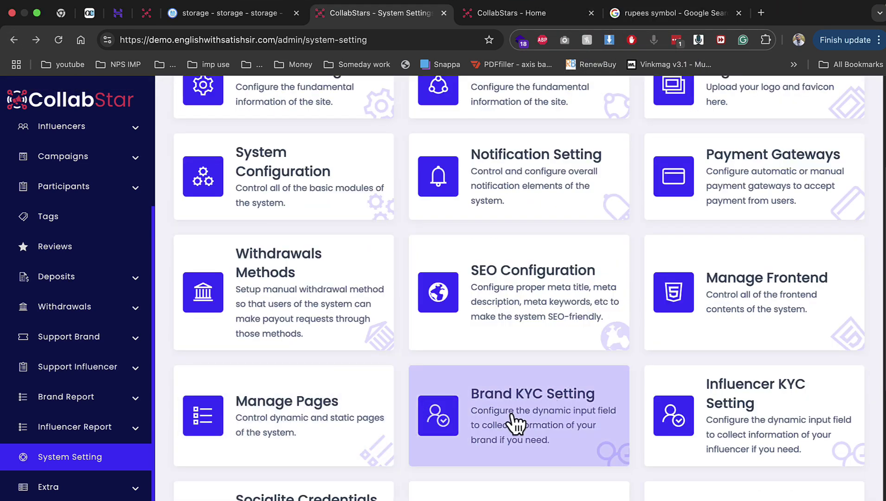
click(511, 414)
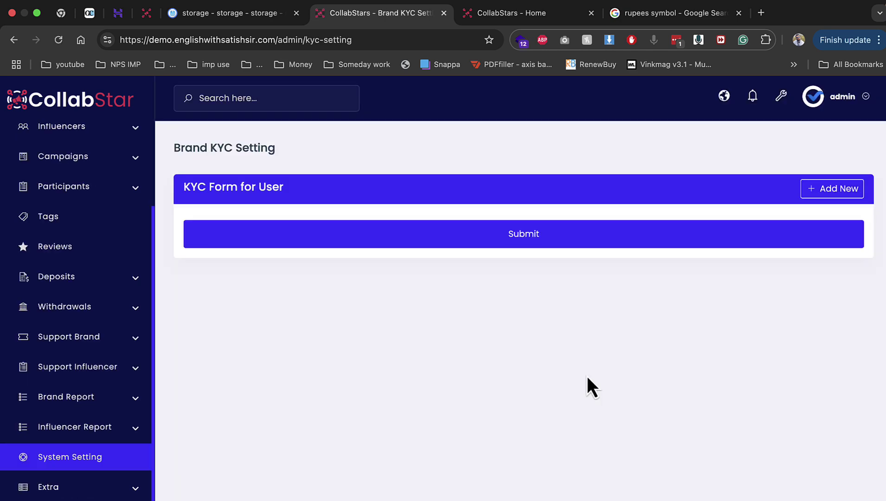
click(14, 40)
Open Social Login Credentials, select the Facebook row, and open then close the Instagram credential form
scroll(705, 459, down, 2)
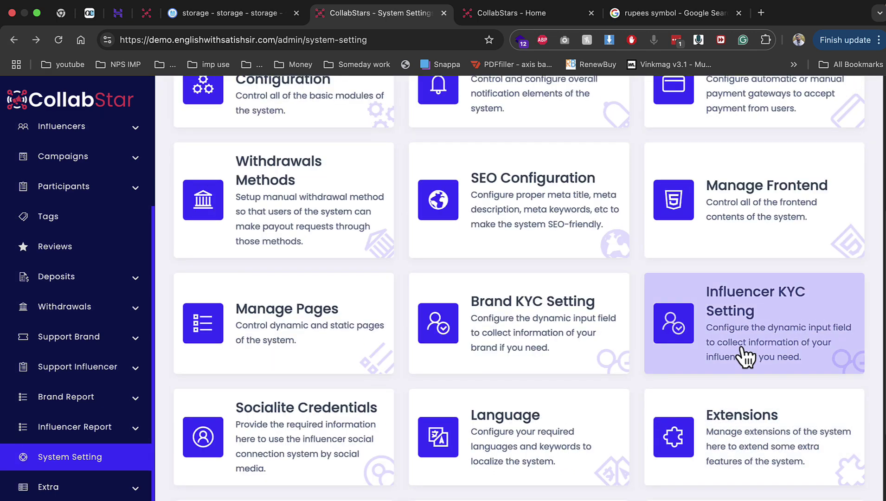
scroll(390, 403, down, 2)
click(332, 395)
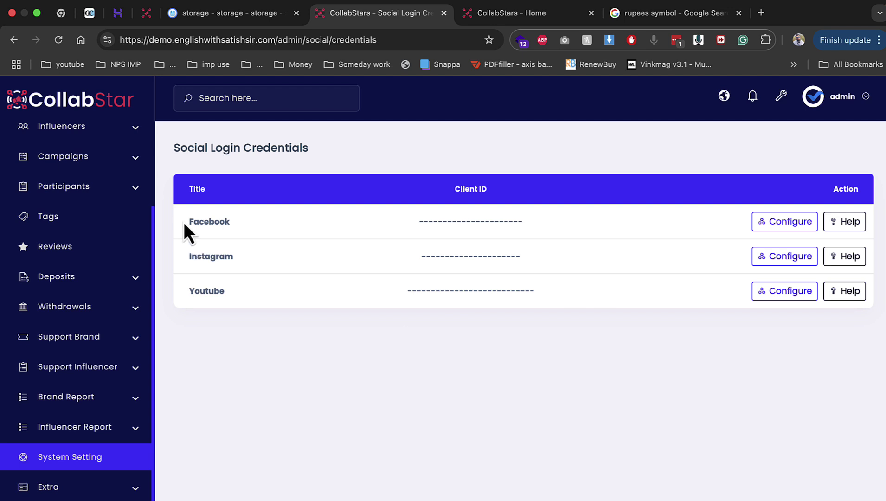
drag(183, 222, 221, 220)
click(774, 258)
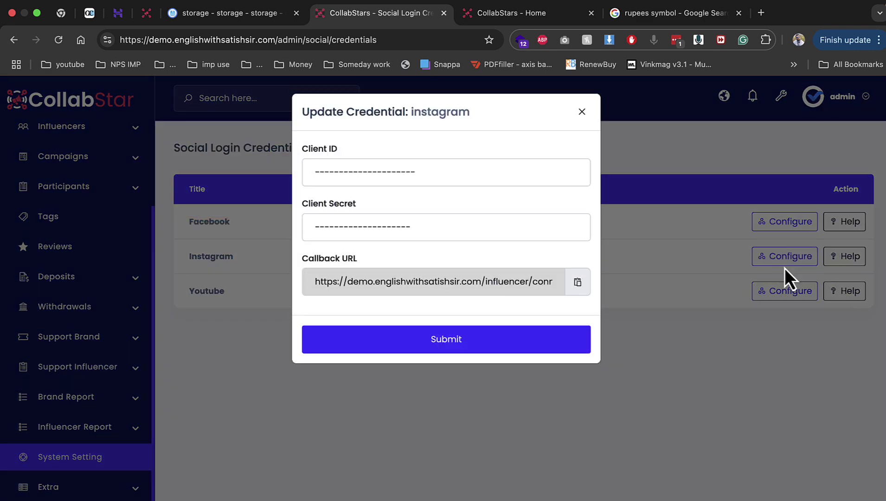
click(784, 268)
View and close the Facebook login setup help, then select the blank Instagram client ID
click(832, 262)
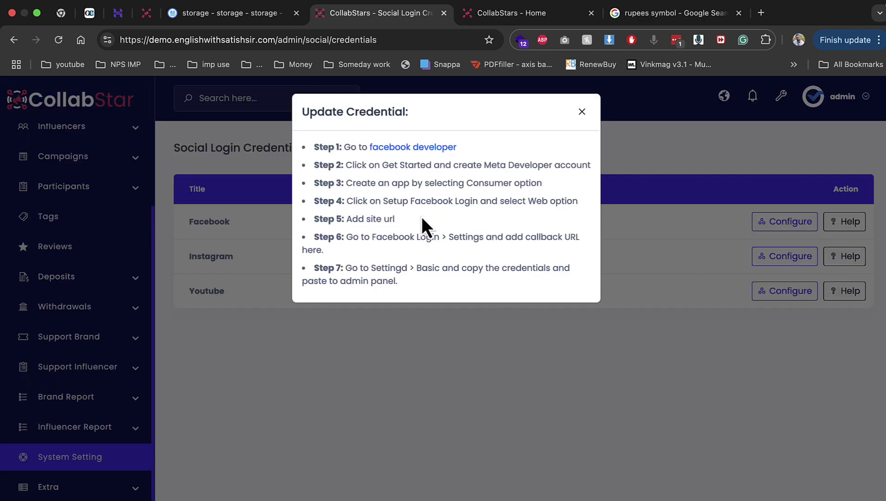
click(583, 113)
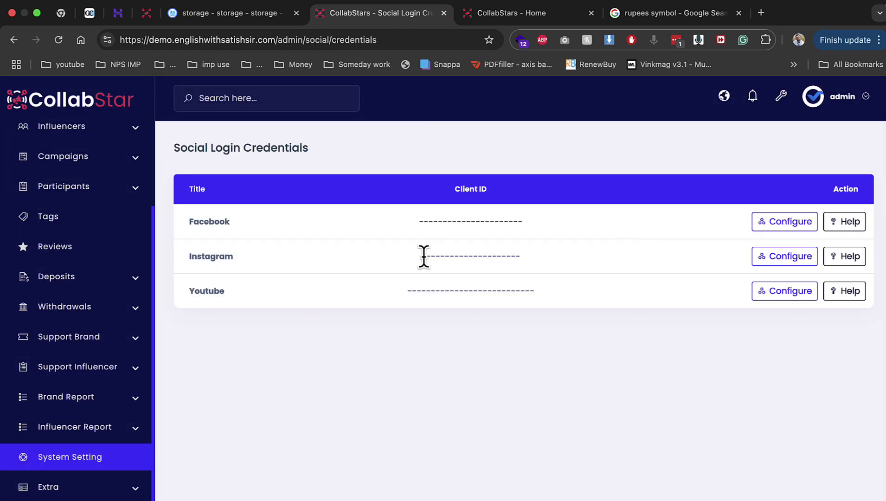
drag(424, 255, 672, 263)
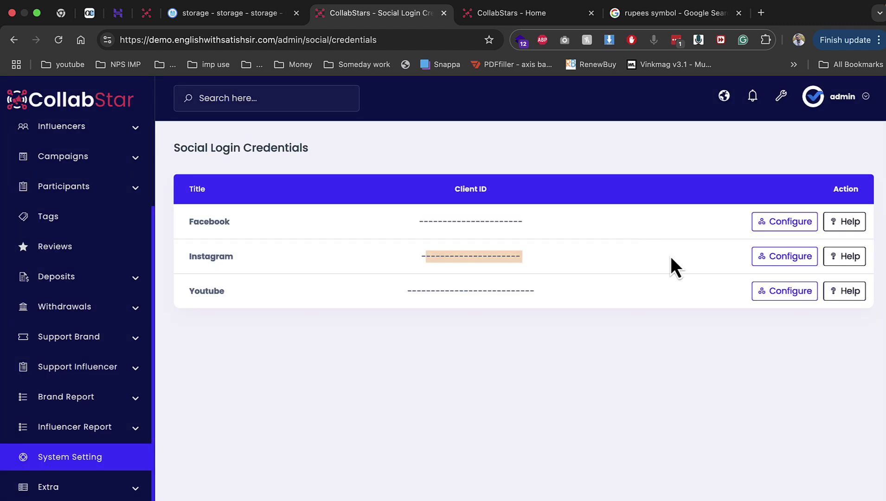
right_click(10, 36)
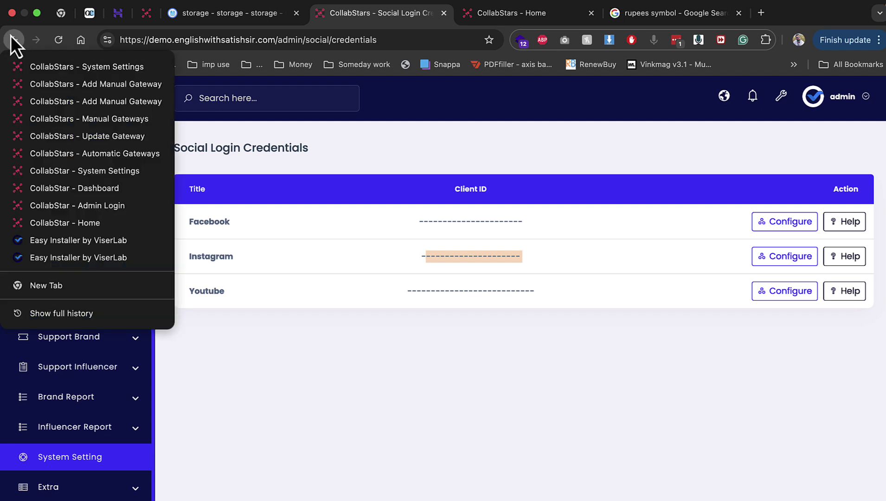
click(561, 371)
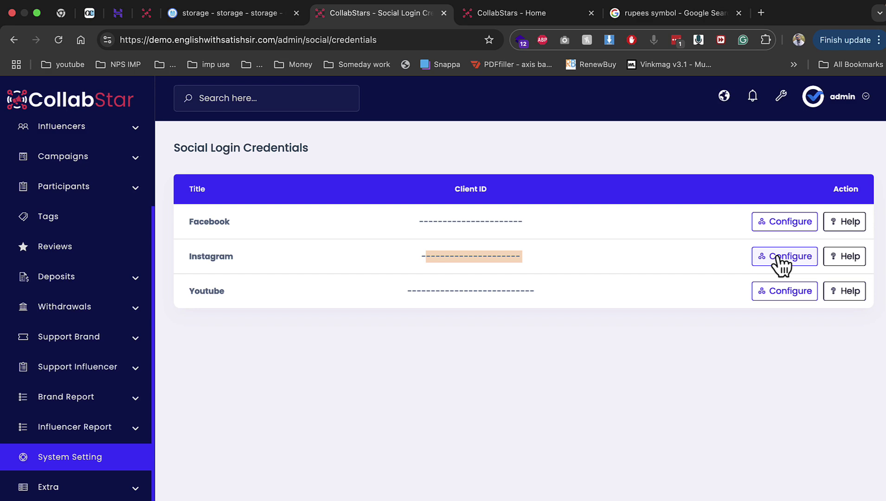
Open Manage Referral from System Setting and generate commission rows for 2 levels
click(13, 40)
scroll(549, 435, down, 10)
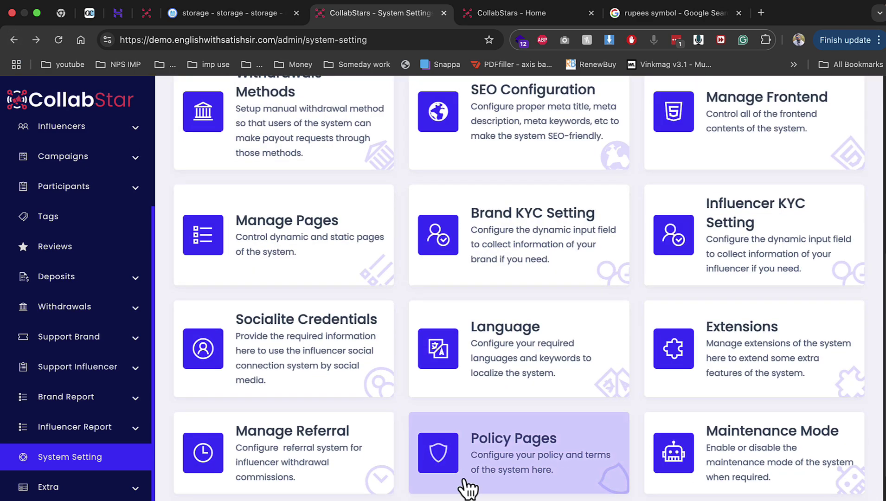
scroll(471, 477, down, 2)
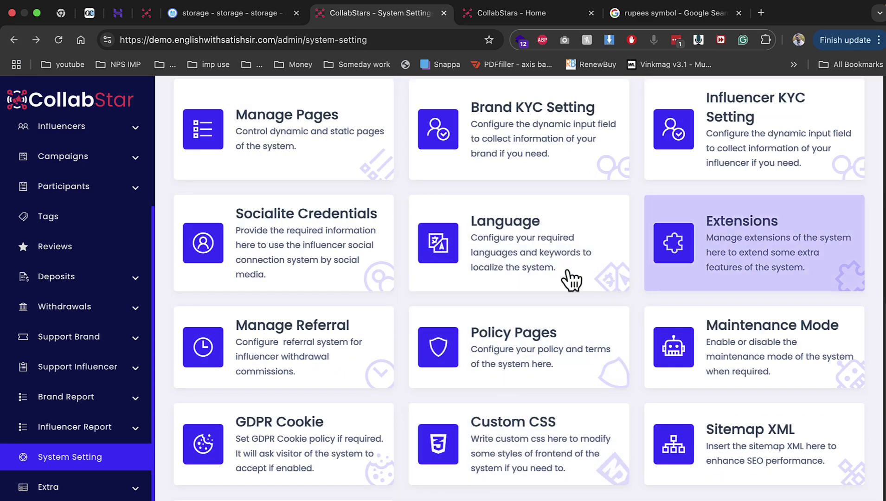
click(308, 364)
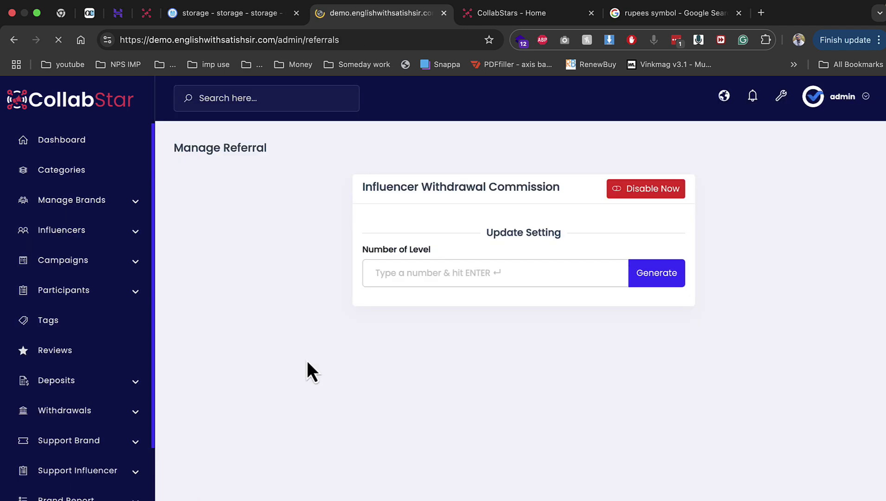
click(442, 272)
text(2)
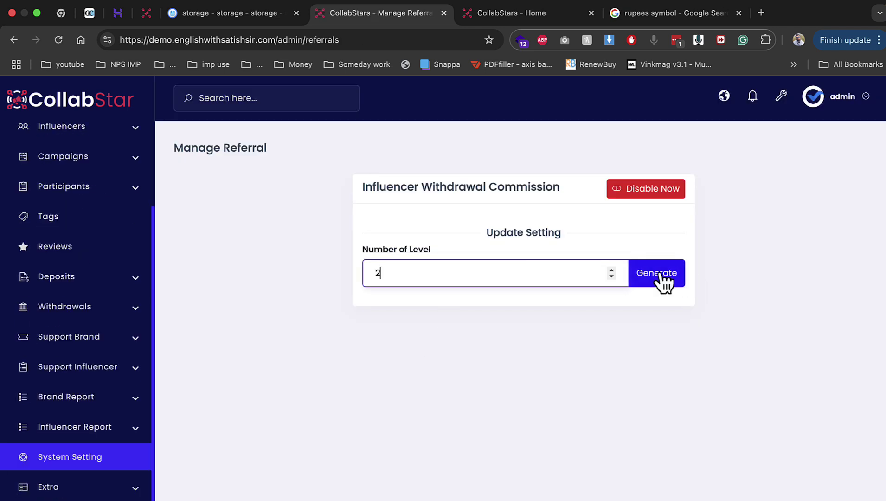
click(661, 275)
Disable the Influencer Withdrawal Commission with Level 1 at 10%, returning to System Settings
click(643, 191)
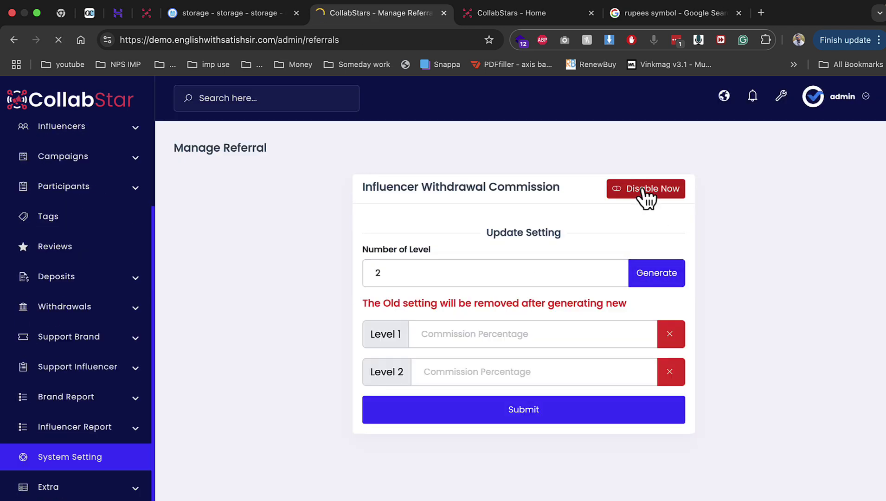
click(485, 335)
click(514, 366)
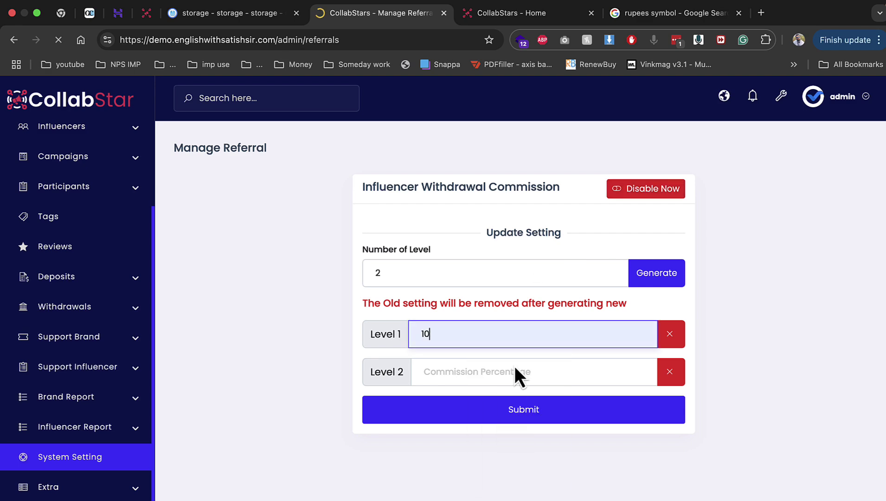
click(514, 366)
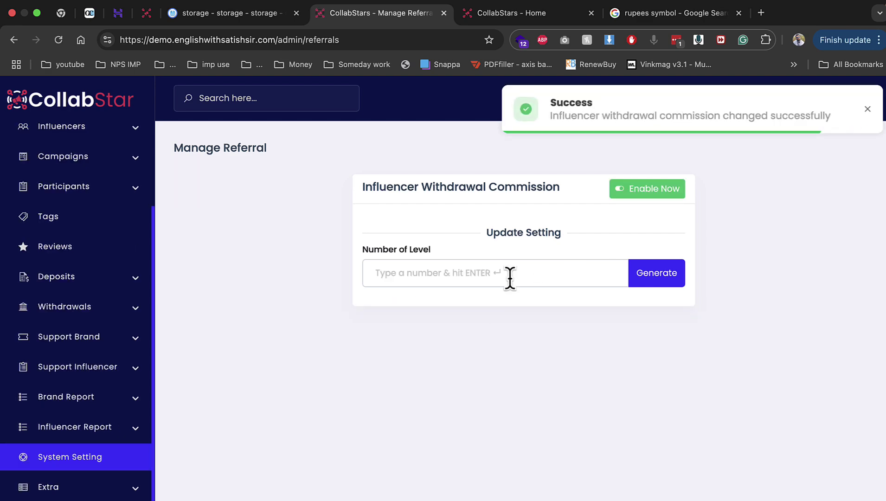
click(7, 40)
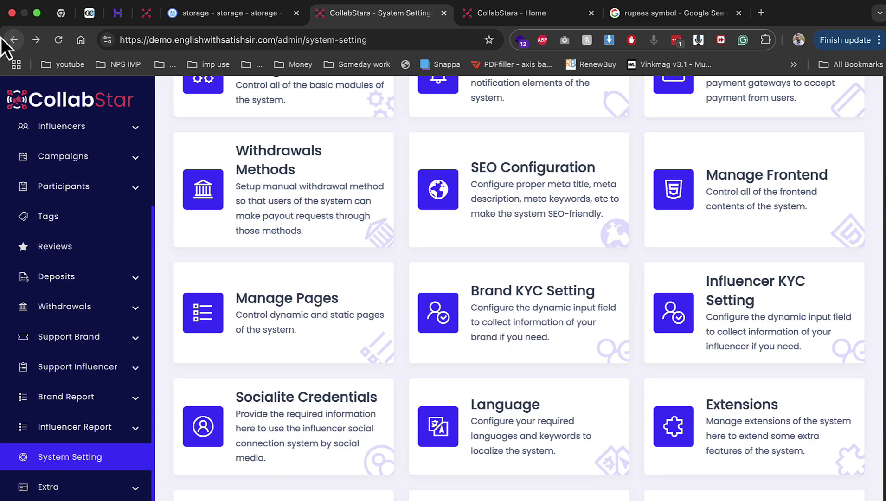
scroll(421, 458, down, 5)
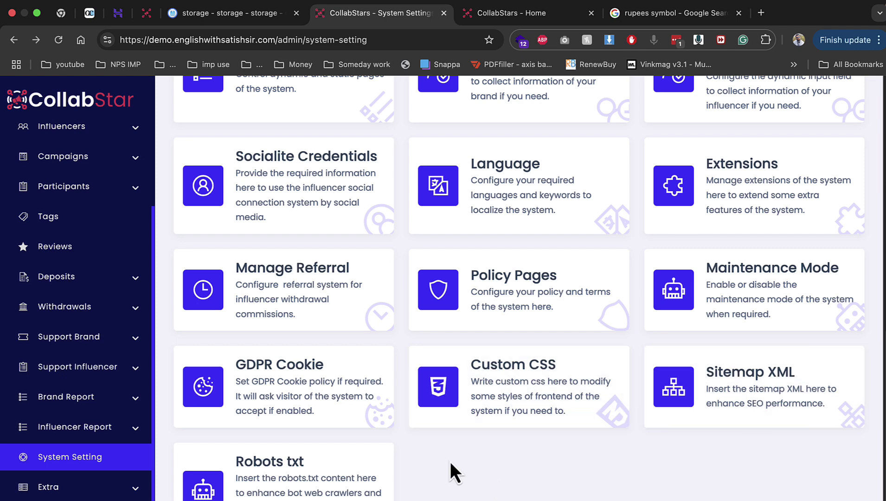
scroll(450, 461, up, 10)
Check pending campaigns, then start a new category named 'sports'
click(93, 157)
click(83, 180)
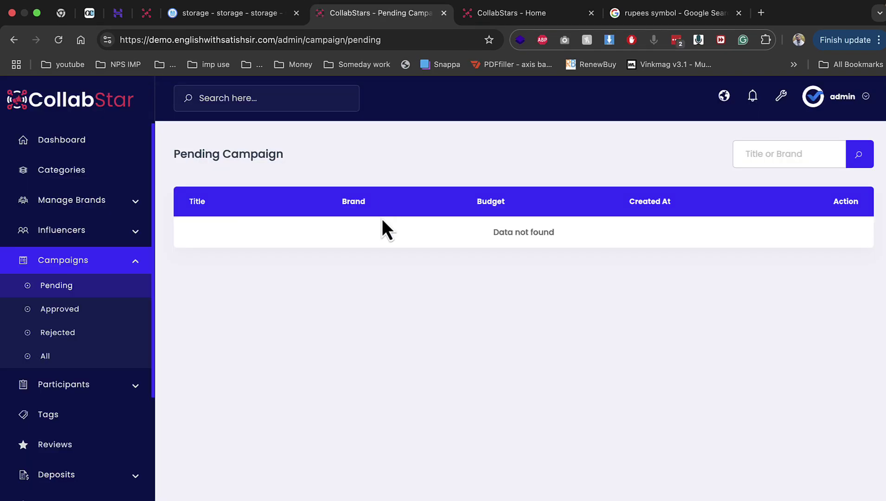
click(91, 173)
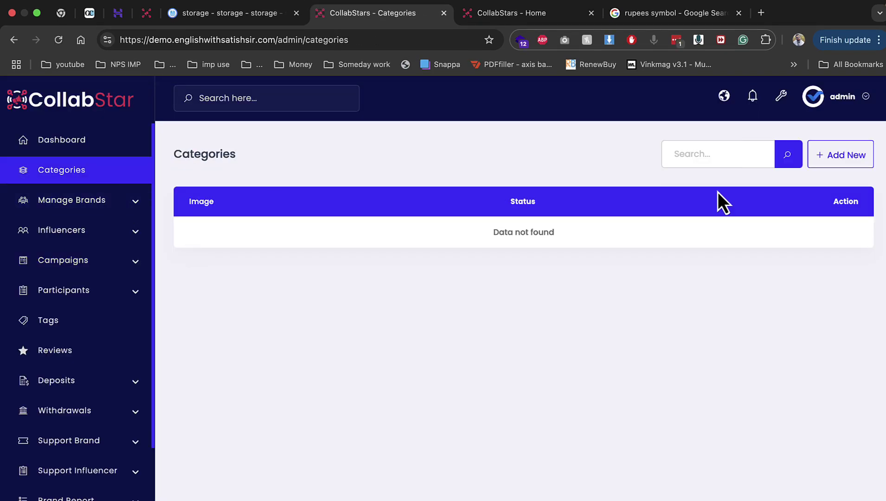
click(832, 155)
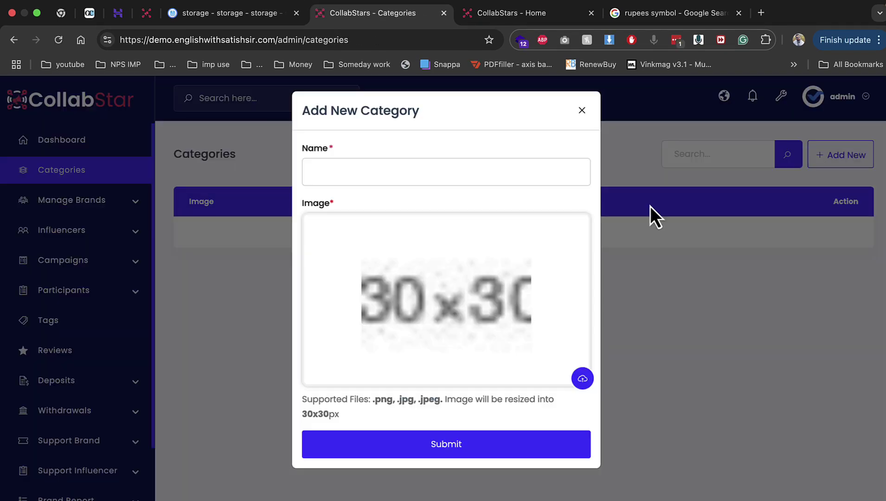
click(435, 168)
text(sports)
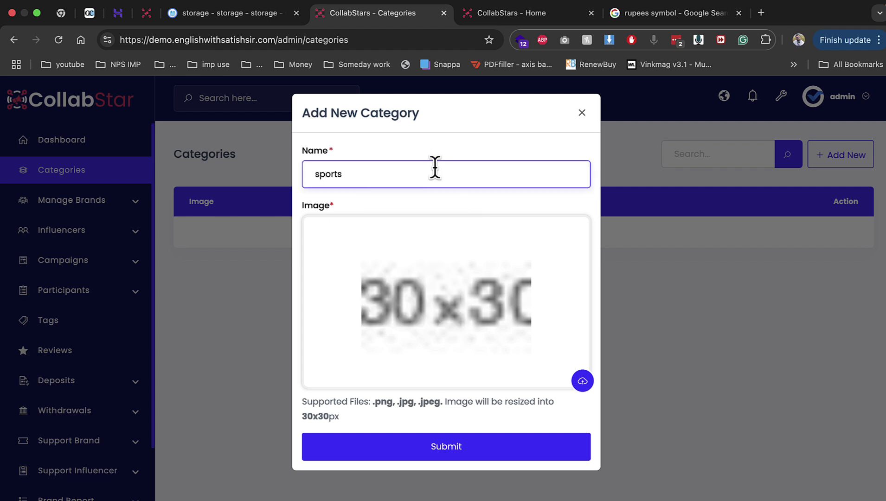
click(453, 283)
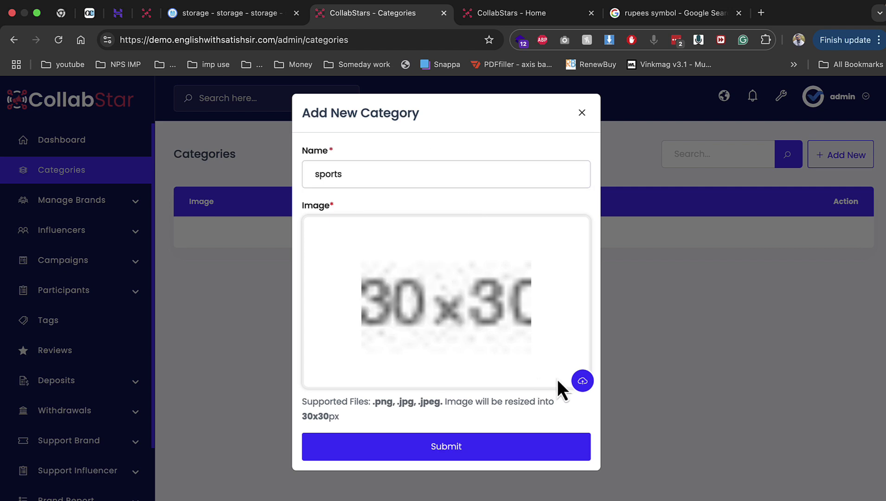
Upload images.jpeg as the category image, save it, and view Active Brands
click(582, 381)
scroll(530, 353, down, 3)
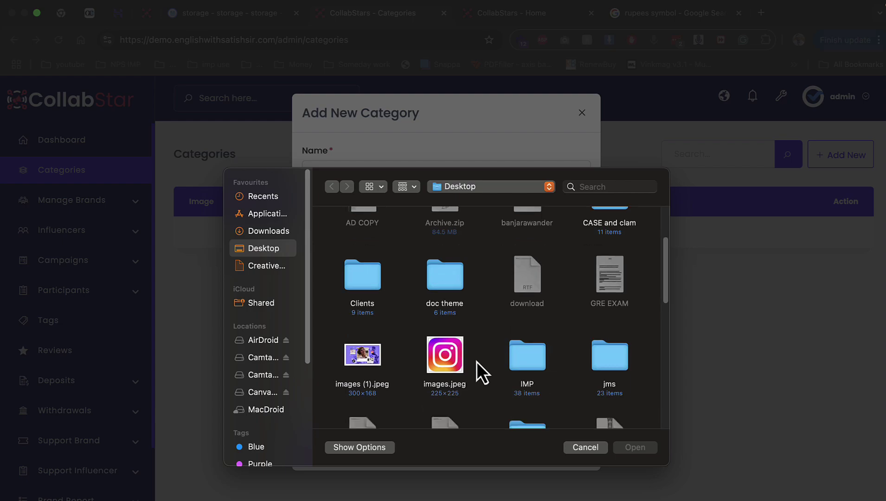
click(459, 359)
double_click(459, 359)
click(448, 449)
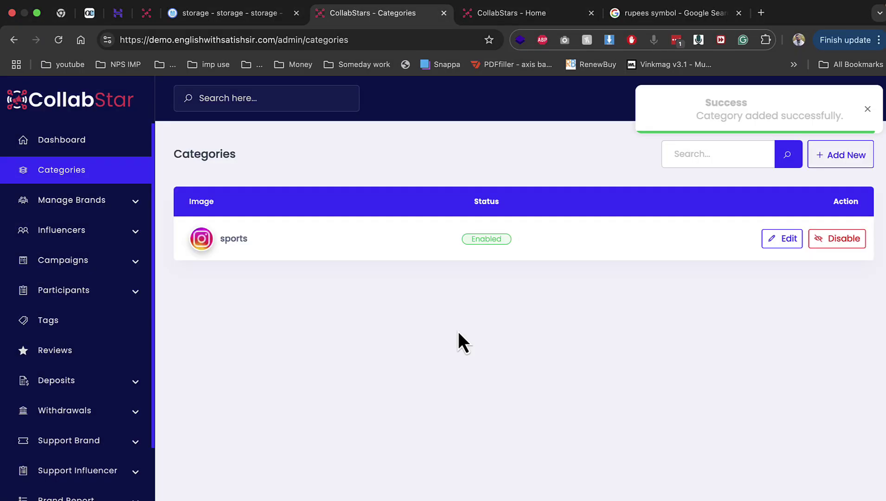
click(60, 204)
click(58, 227)
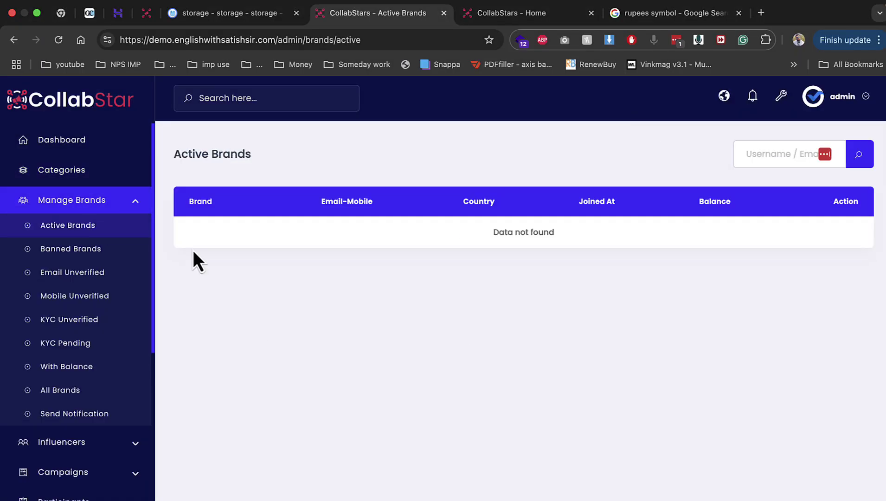
Browse the public Campaigns and Influencers pages, close the rupees symbol tab, and open brand registration
click(133, 206)
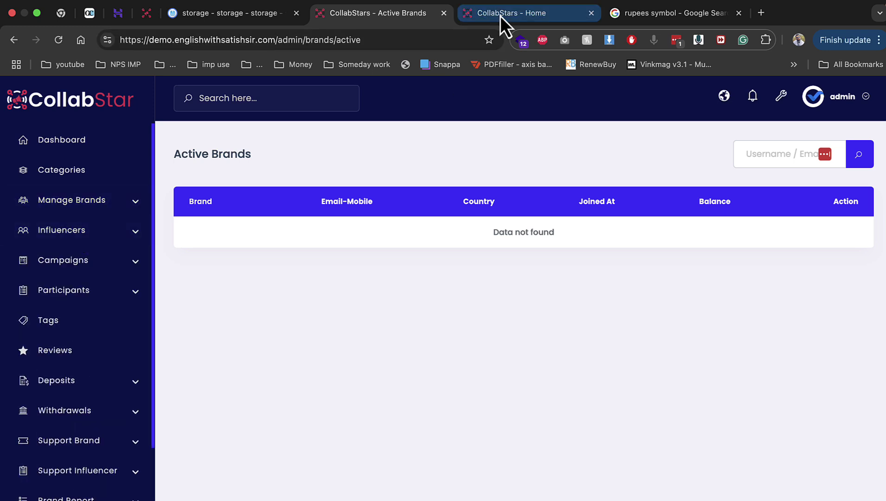
click(538, 18)
click(419, 106)
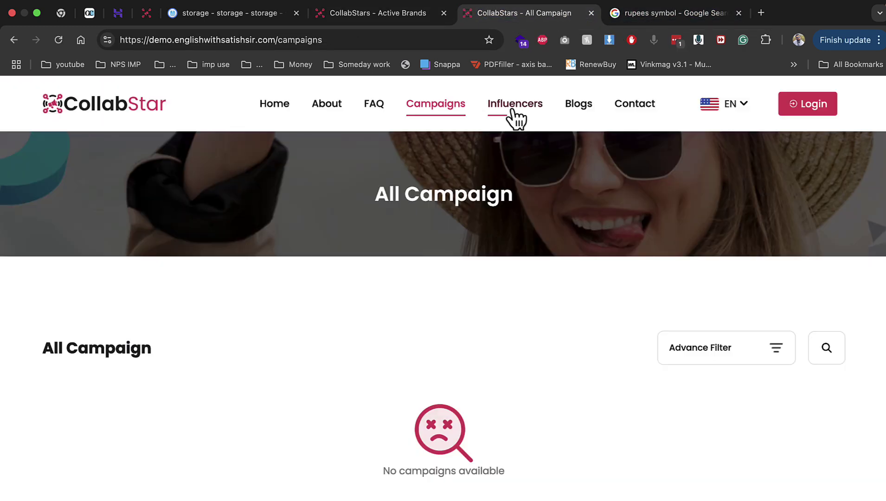
click(514, 111)
click(816, 103)
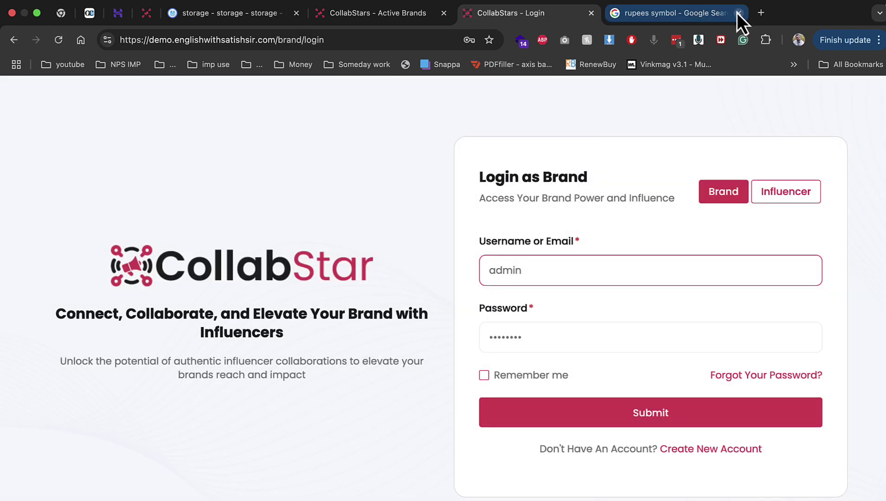
click(737, 13)
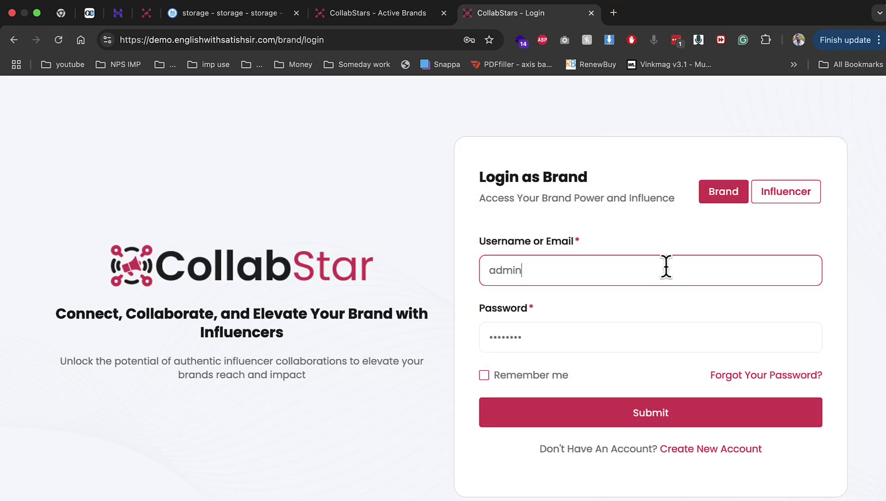
click(731, 447)
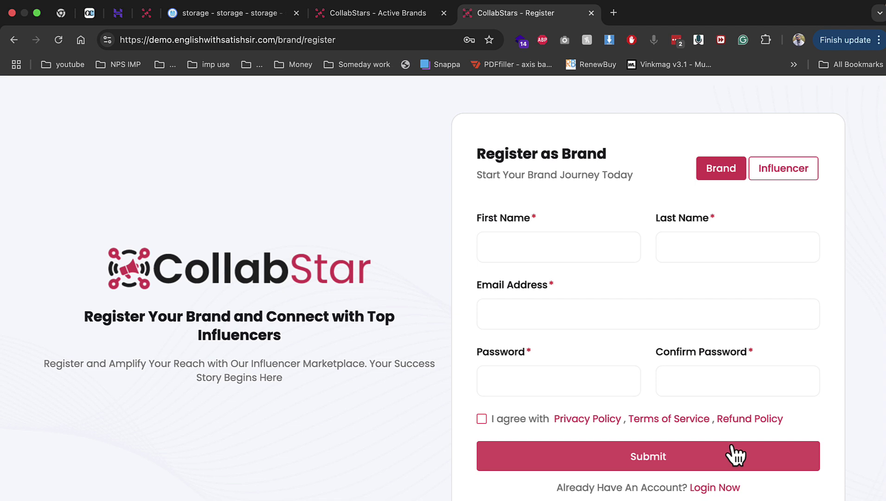
Enter the brand's first and last name and accept the suggested e-mail address
click(610, 249)
text(demo)
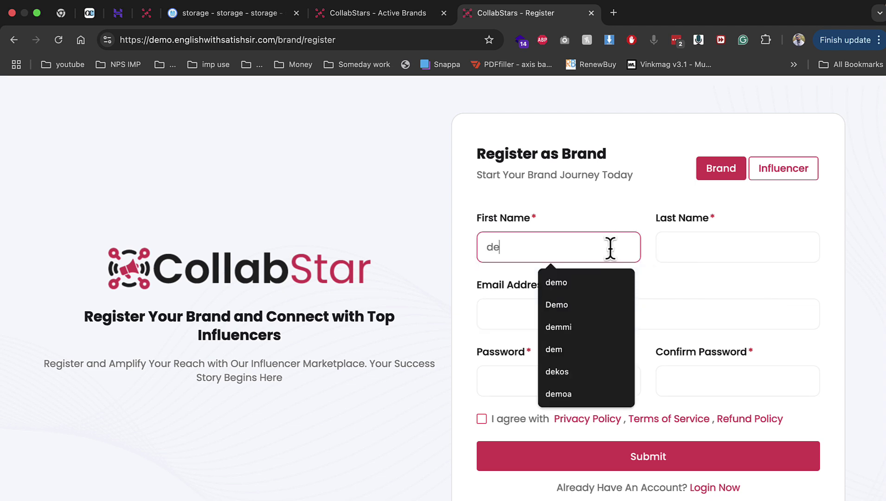
key(Tab)
text(singh)
key(Tab)
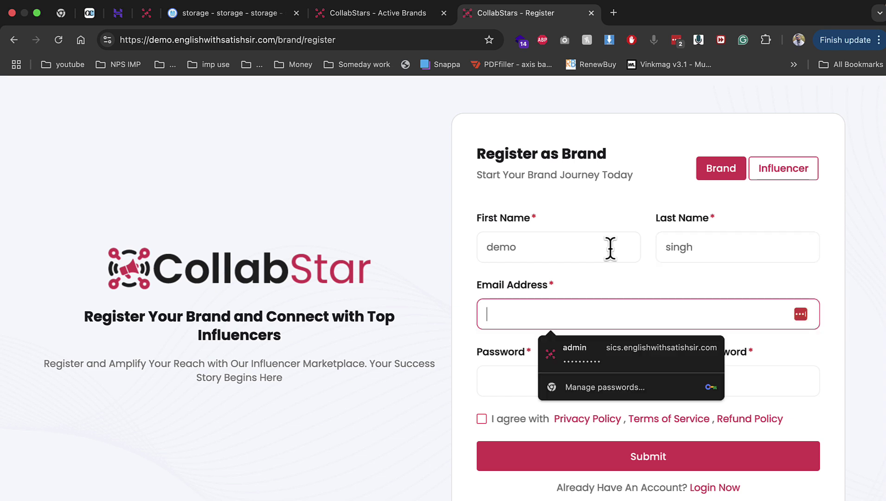
text(Demo)
key(Down)
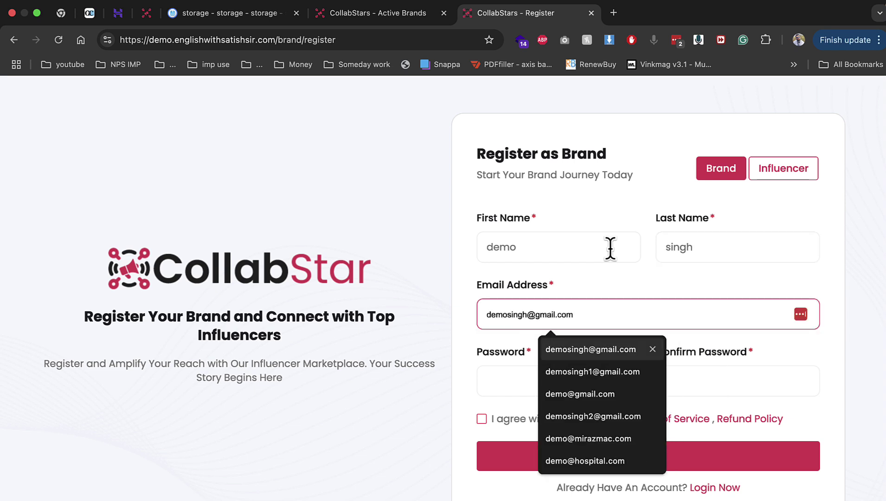
key(Return)
Set and confirm the account password, agree to the policies, and submit registration
key(Tab)
text(12)
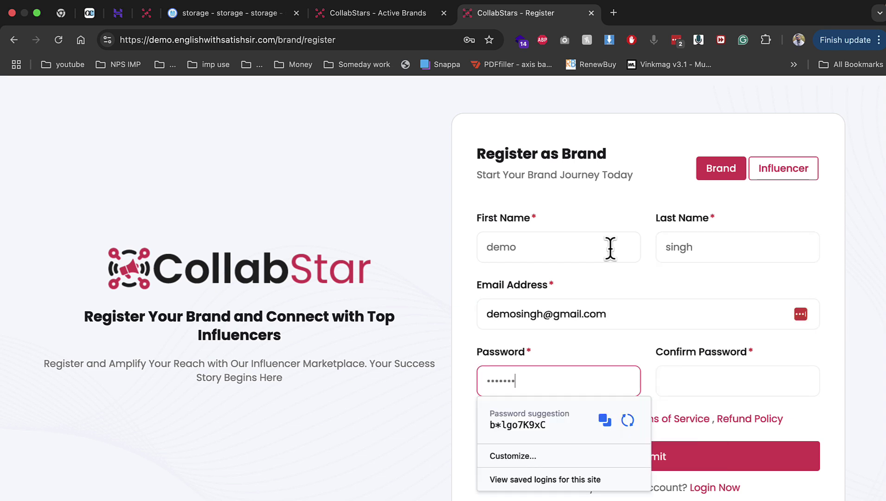
text(345678)
key(Tab)
text(12345)
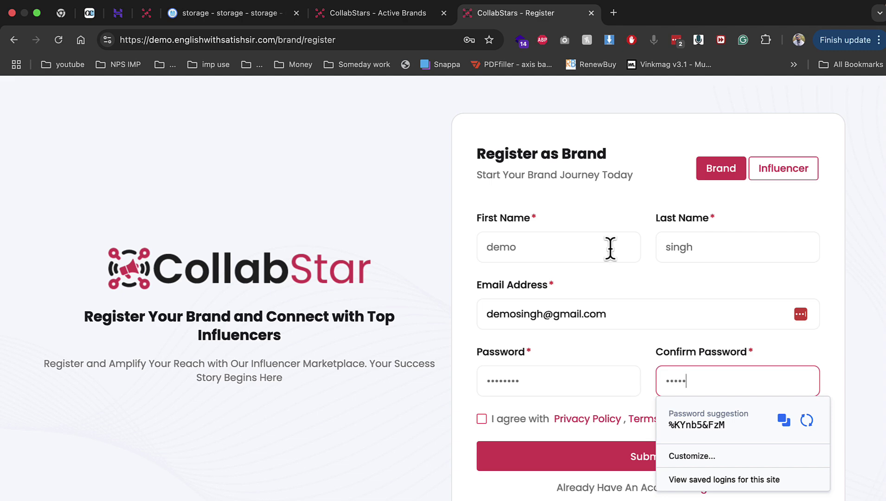
text(678)
click(484, 427)
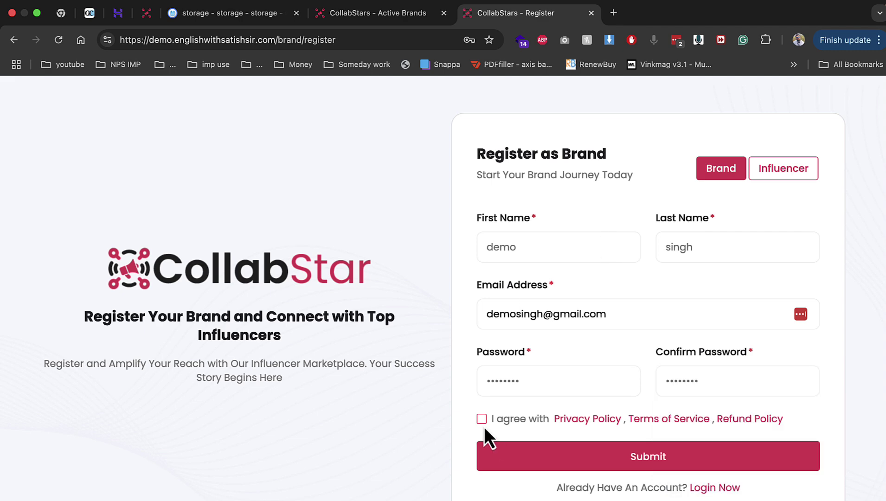
click(482, 420)
click(509, 452)
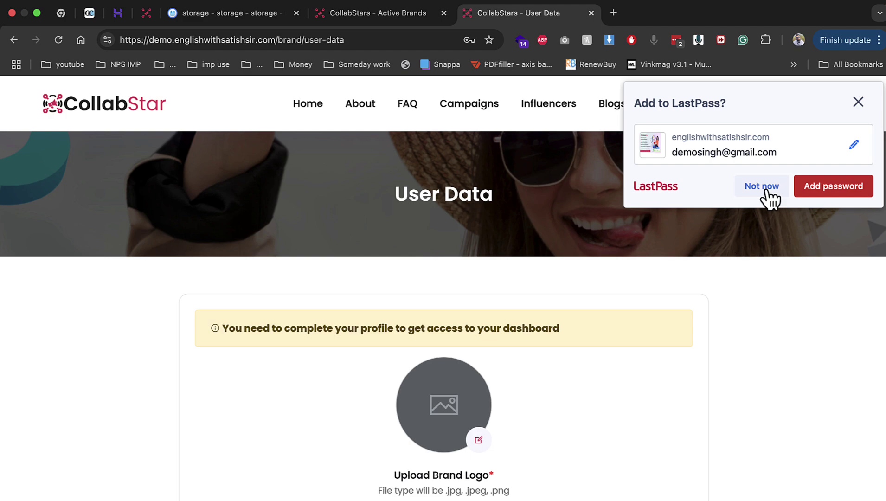
Upload 2017461.png as the brand logo
scroll(556, 297, down, 5)
click(483, 238)
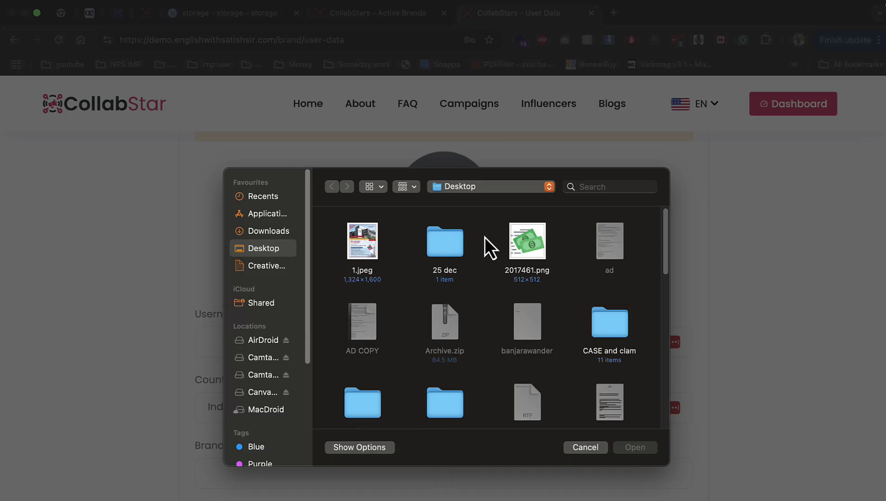
scroll(510, 253, down, 3)
scroll(524, 246, up, 3)
double_click(527, 236)
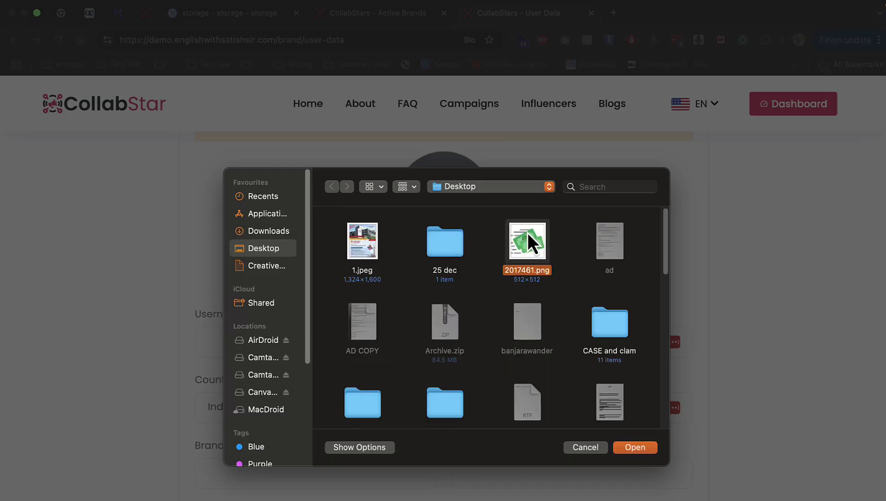
scroll(304, 324, down, 2)
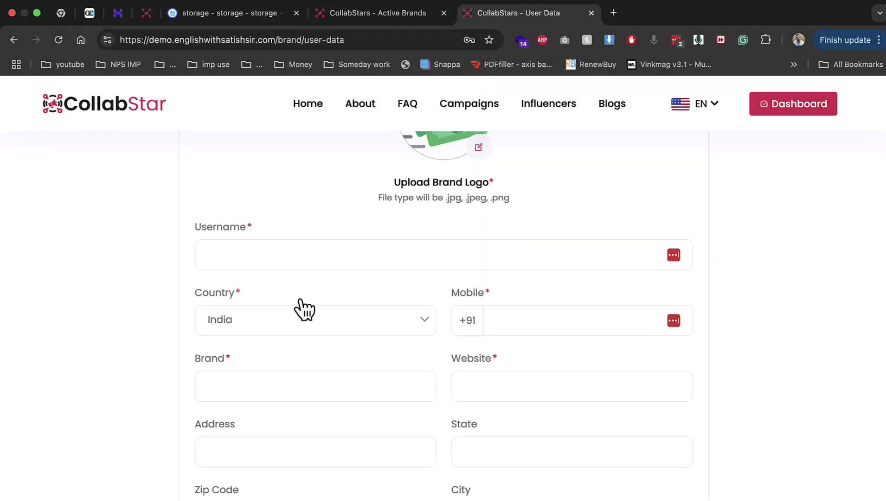
Fill the username from the saved suggestion and enter the mobile number
click(288, 262)
text(de)
key(Down)
key(Down)
key(Return)
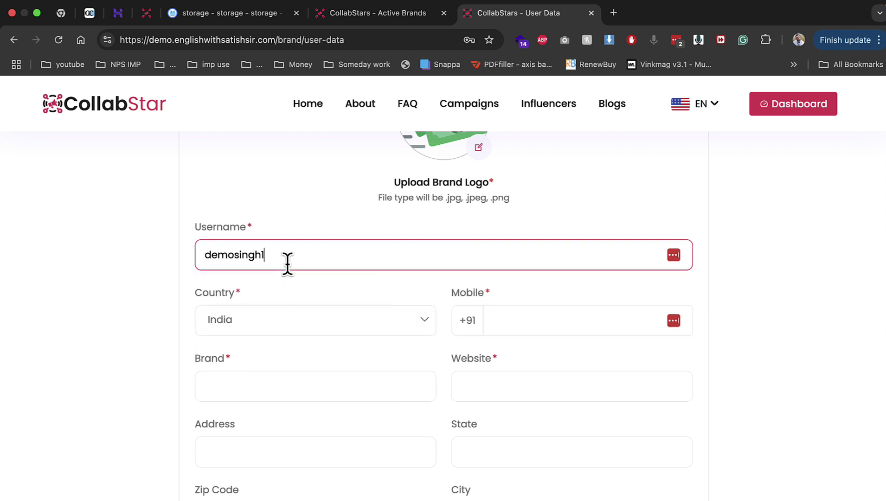
key(Tab)
text(123123123123)
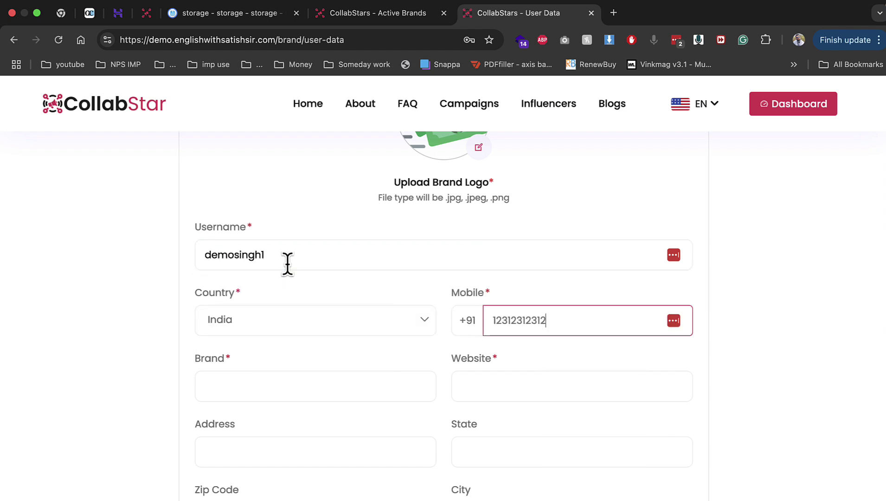
Accept 'qr plus' as the brand name and the suggested website, then submit the profile
key(Tab)
key(Down)
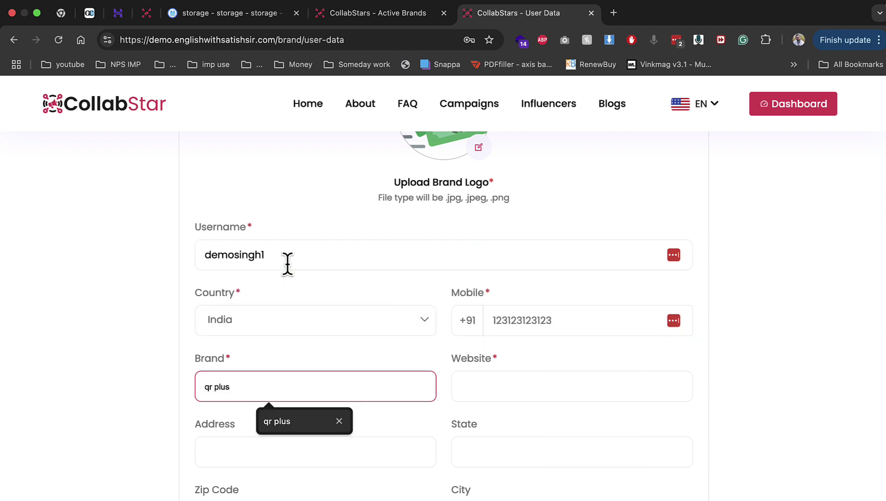
key(Return)
key(Tab)
key(Down)
key(Down)
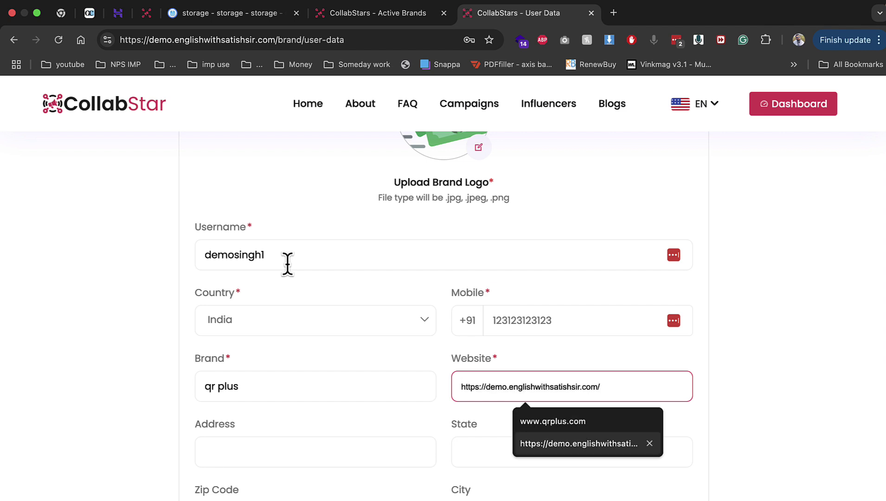
key(Return)
key(Tab)
key(Tab)
scroll(285, 276, down, 1)
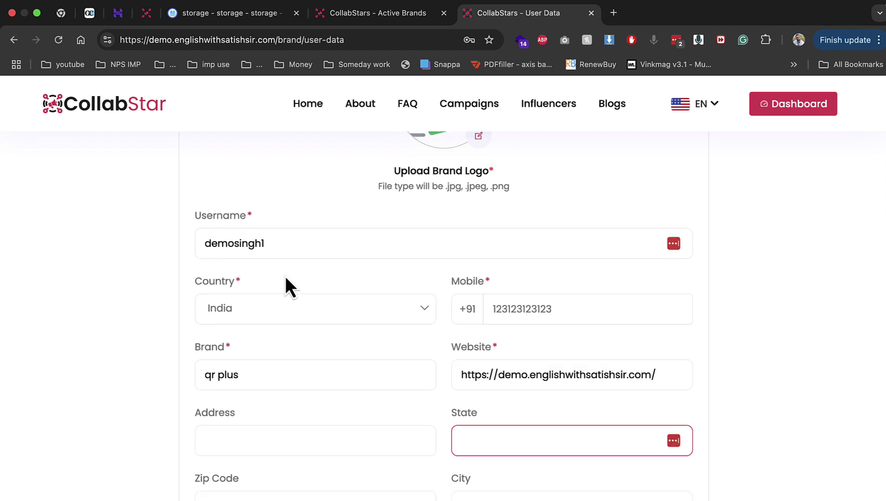
key(Return)
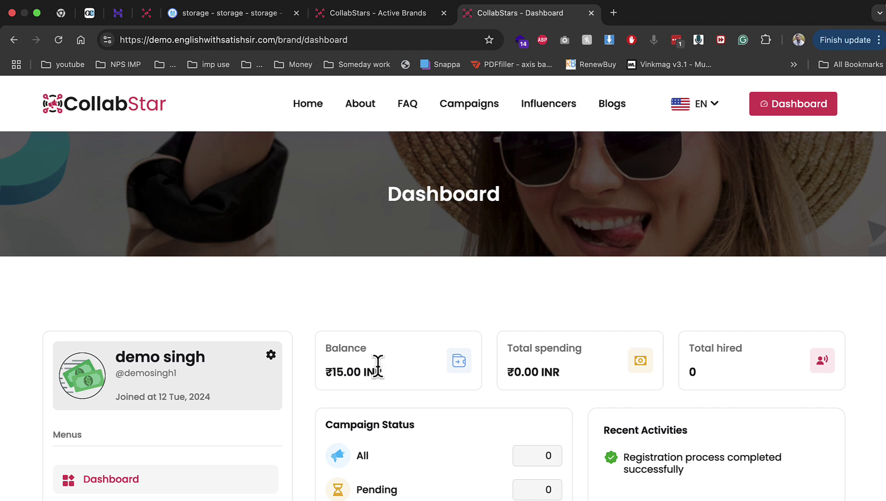
drag(389, 372, 325, 373)
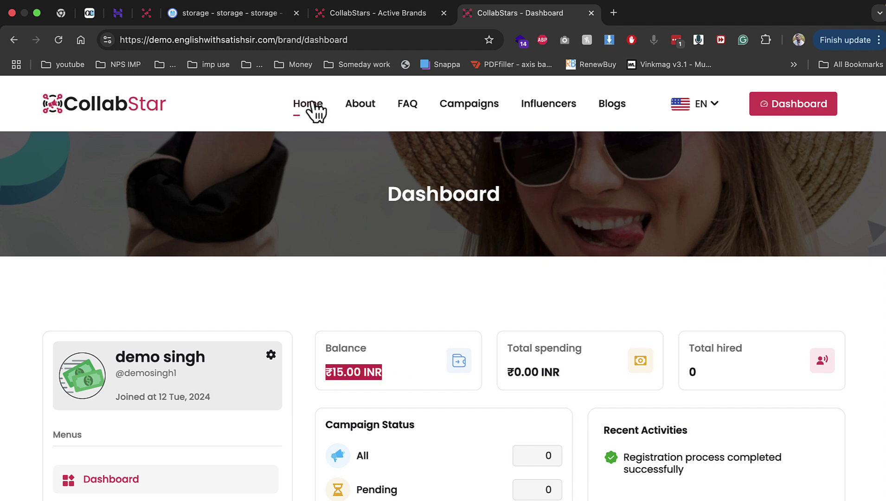
click(346, 14)
scroll(81, 486, down, 3)
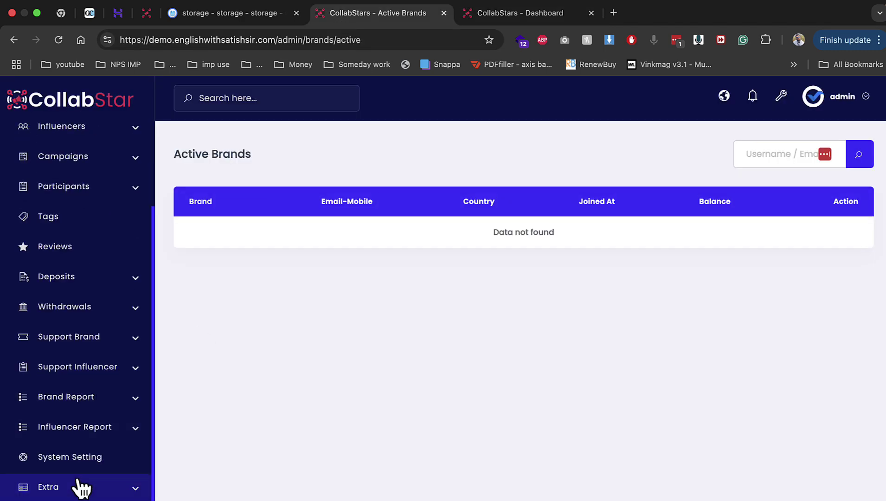
click(77, 457)
click(244, 256)
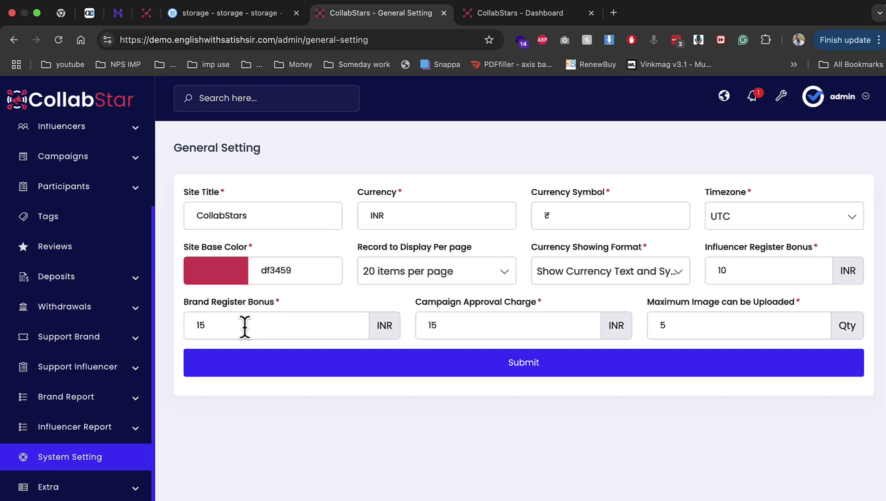
click(496, 17)
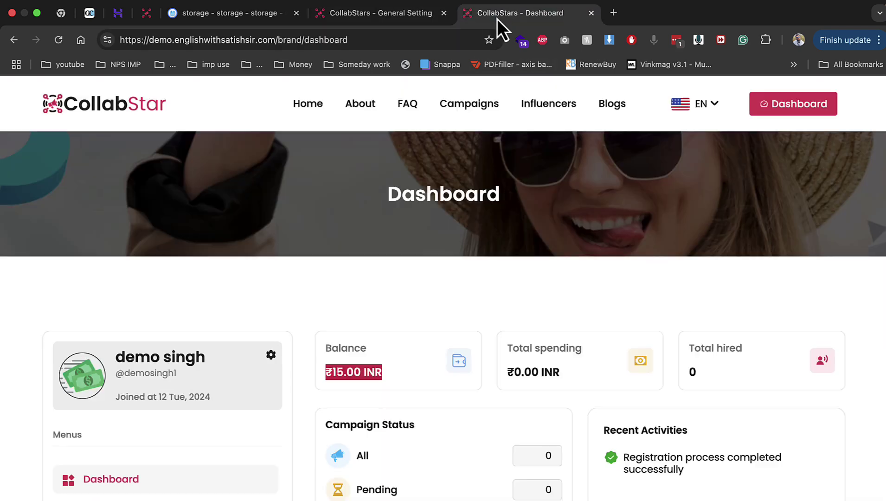
scroll(361, 407, down, 3)
scroll(361, 407, down, 1)
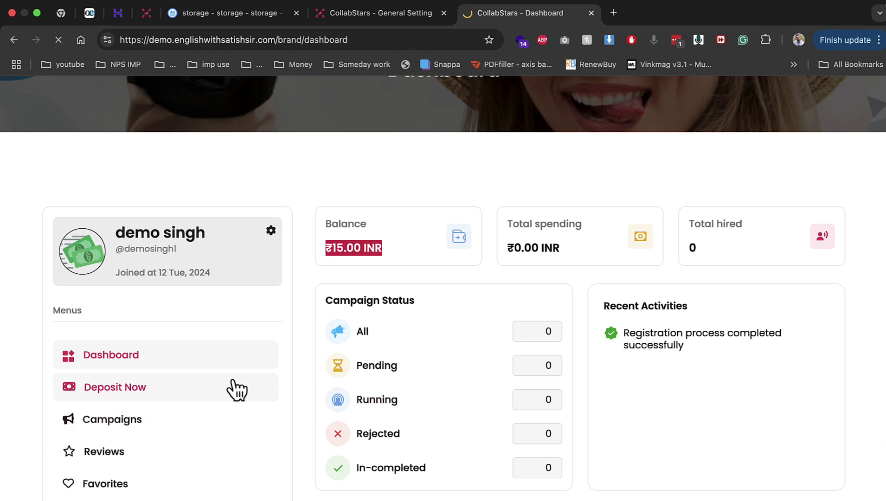
Request a ₹15,000 BANK deposit, confirm and pay it, then return to the admin tab
click(236, 388)
scroll(384, 415, down, 1)
scroll(383, 407, down, 2)
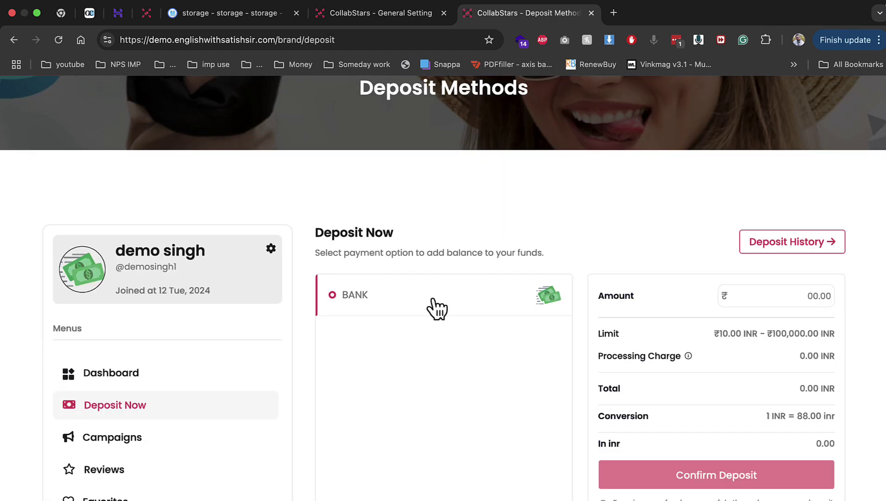
click(752, 293)
text(15000)
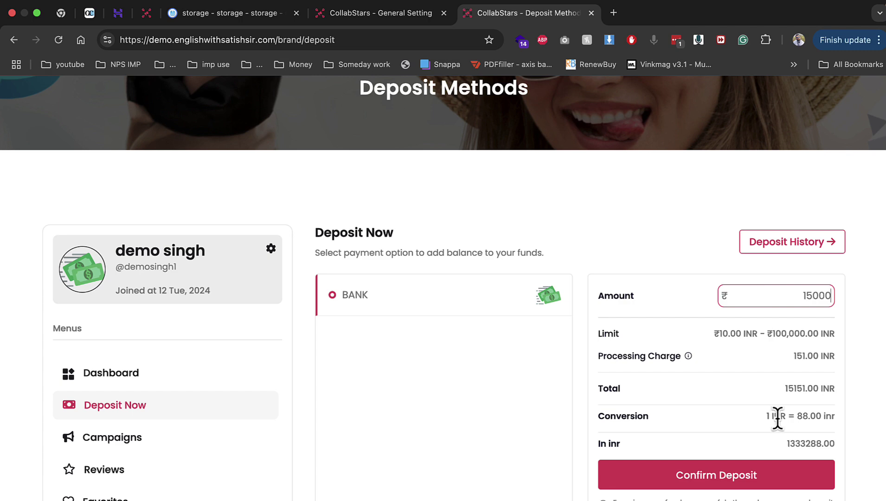
click(788, 482)
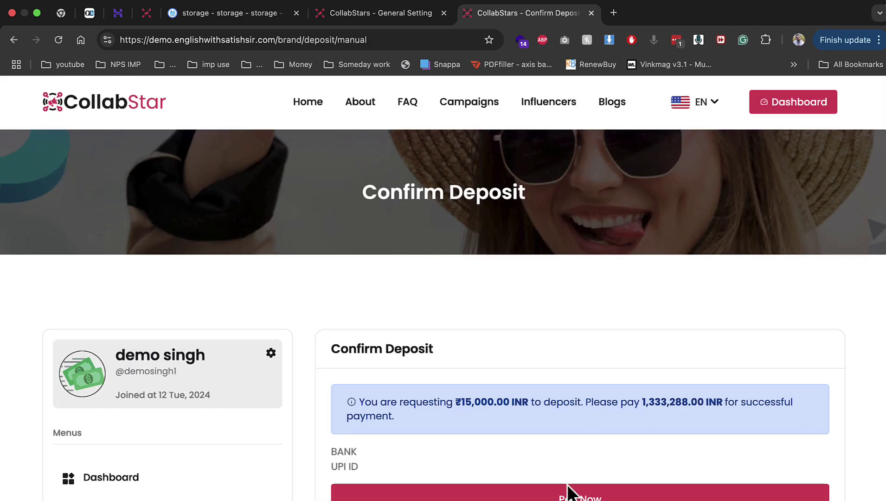
click(567, 494)
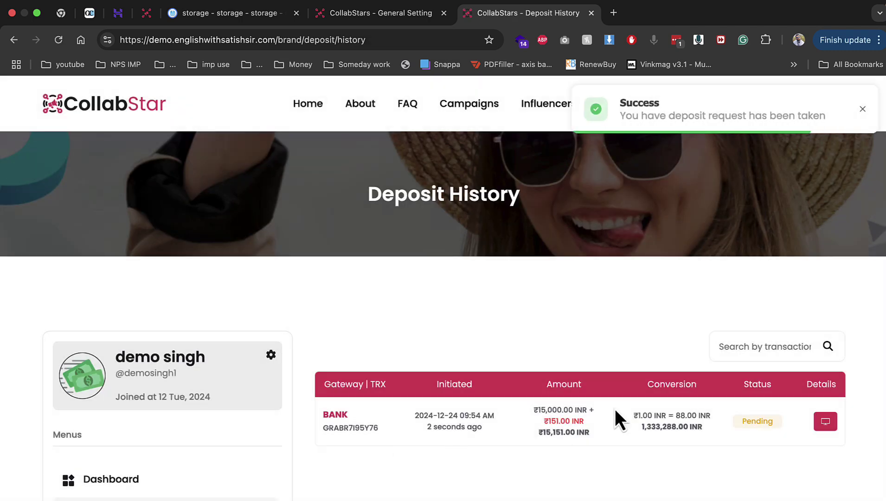
click(326, 14)
scroll(128, 188, up, 3)
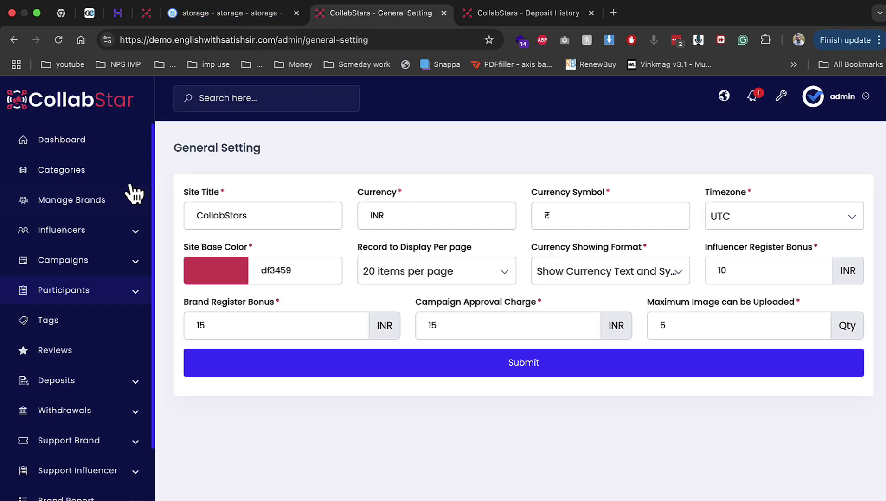
Approve the ₹15,000 request from Pending Deposits and confirm with Yes
click(74, 262)
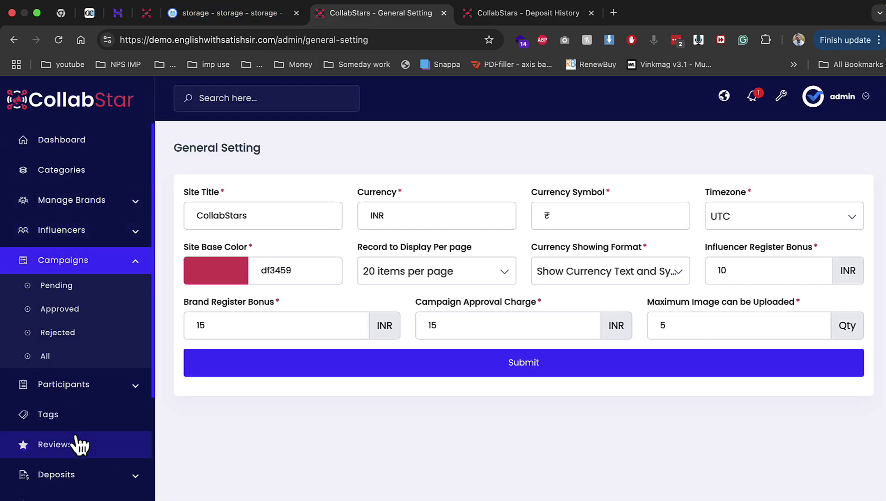
scroll(83, 403, down, 2)
click(79, 400)
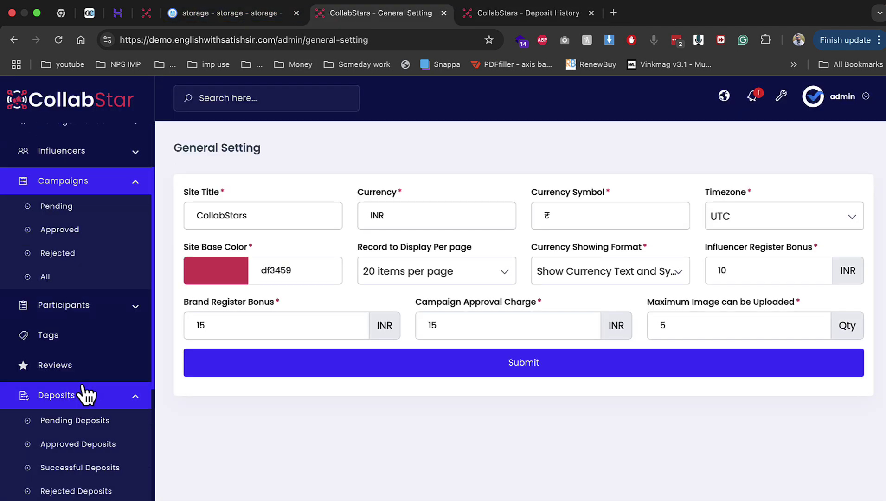
click(74, 417)
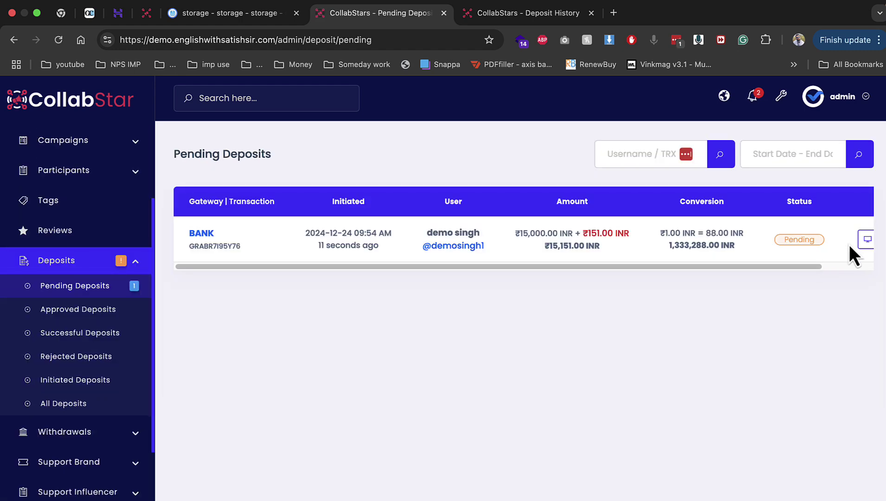
click(865, 239)
click(445, 232)
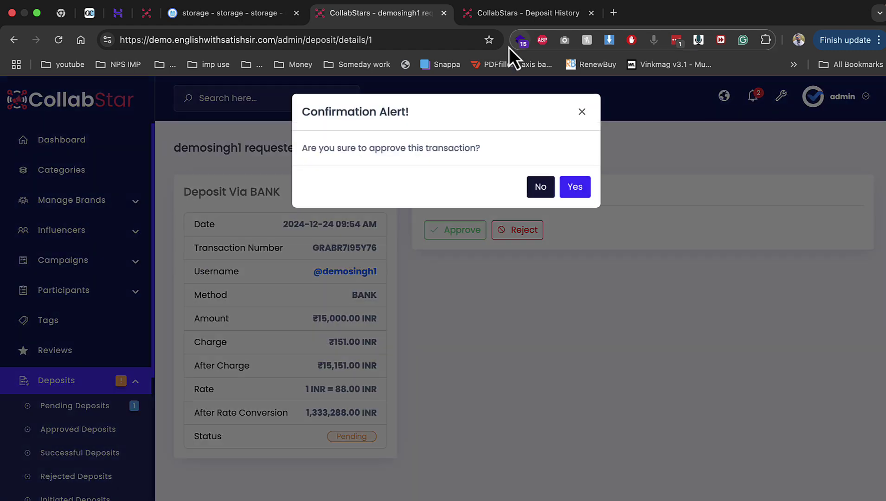
click(572, 186)
Reload the brand's deposit history to see it approved, then go to the home page
click(521, 11)
key(super+r)
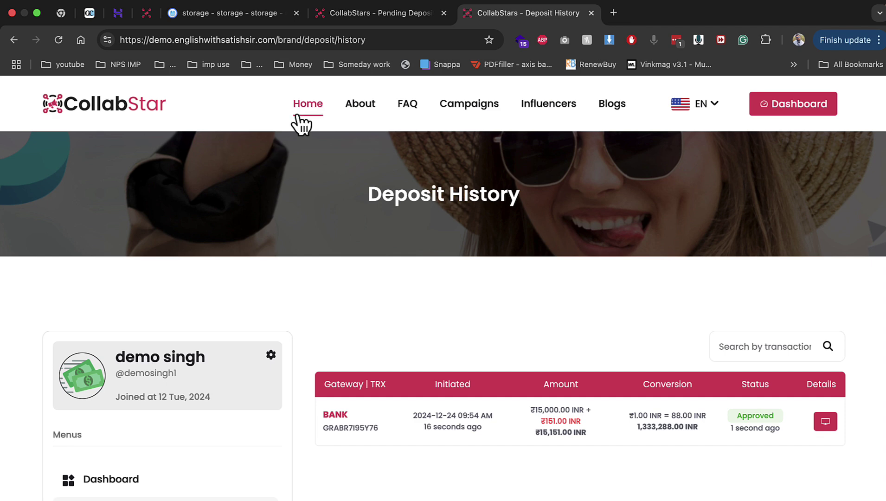
click(297, 116)
Check the ₹15,015.00 balance on the brand dashboard and open the campaign list
click(789, 108)
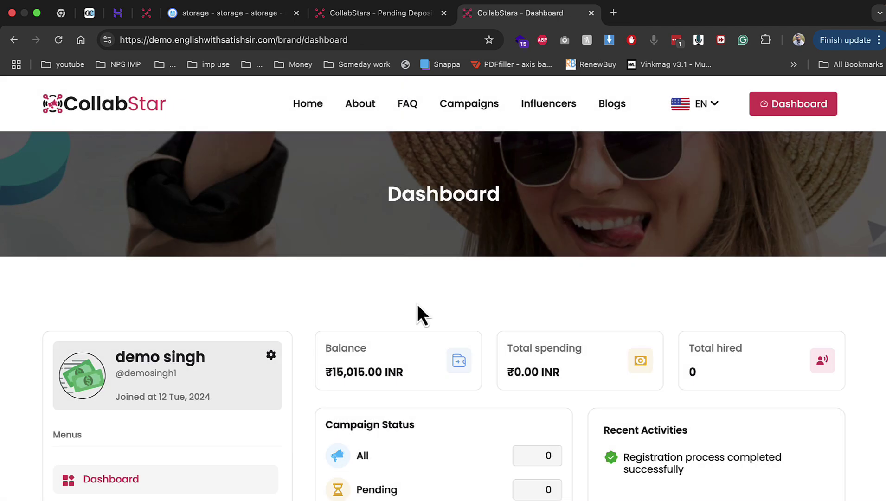
drag(326, 372, 388, 373)
scroll(415, 374, down, 2)
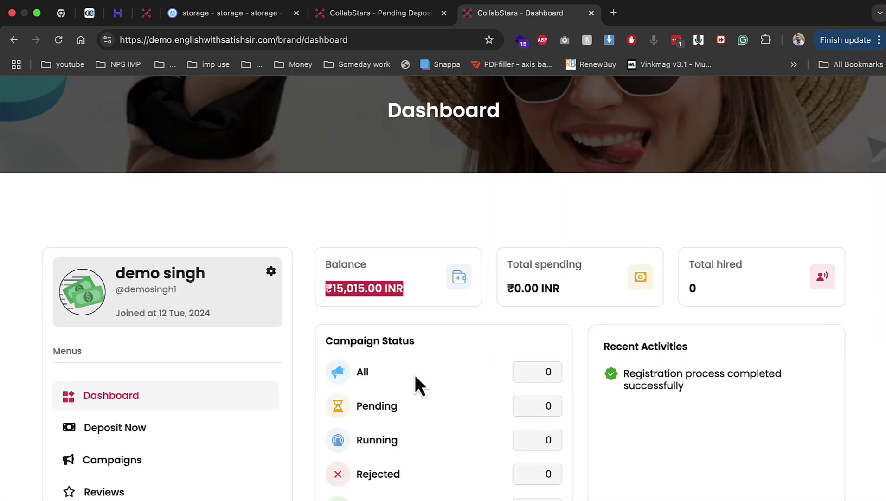
scroll(148, 356, down, 2)
click(141, 361)
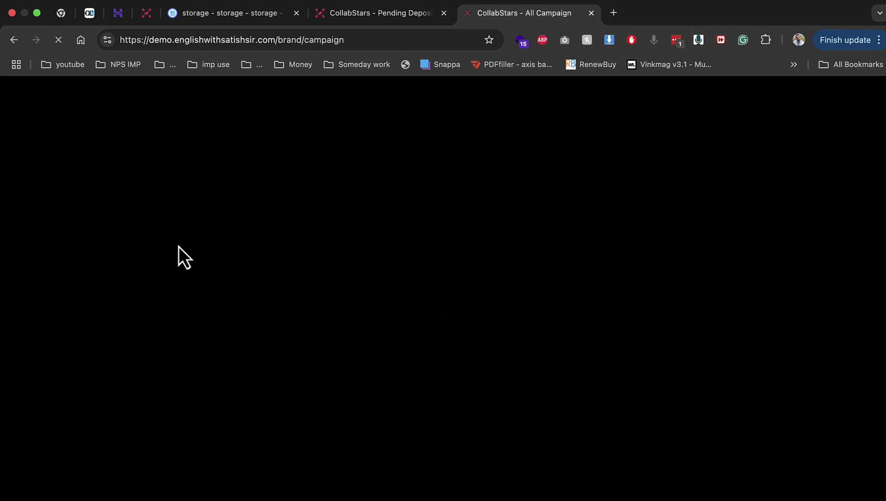
Select the influencer's full name on their profile, then start a new campaign
click(147, 13)
scroll(539, 222, down, 2)
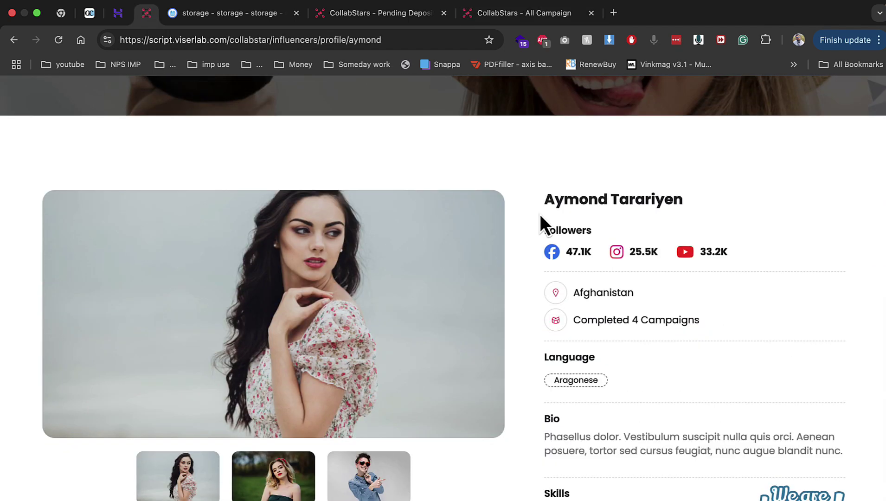
triple_click(548, 198)
click(521, 23)
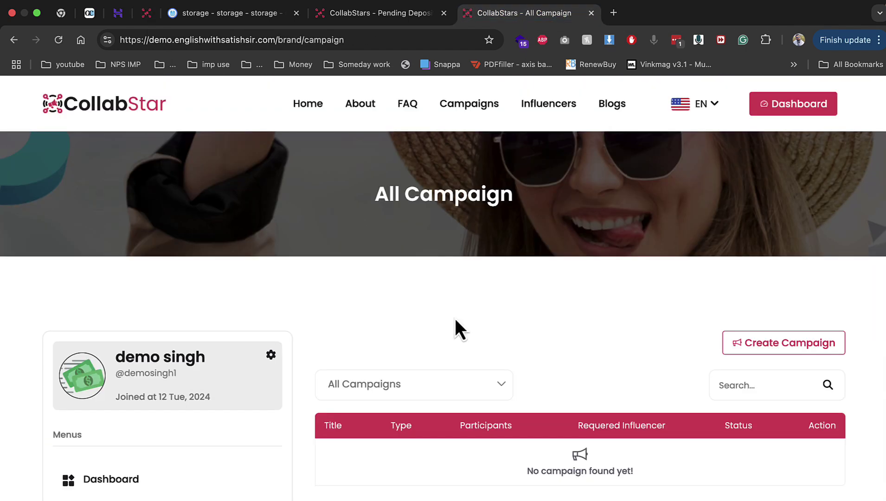
scroll(454, 318, down, 1)
click(793, 320)
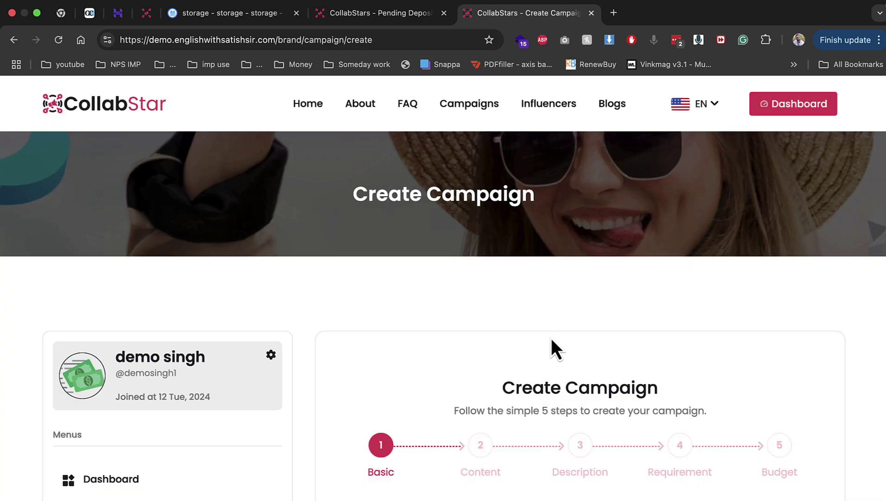
Make it a General Free Giveaway on Instagram, titled with the influencer's name
scroll(552, 343, down, 4)
click(420, 400)
scroll(529, 404, down, 3)
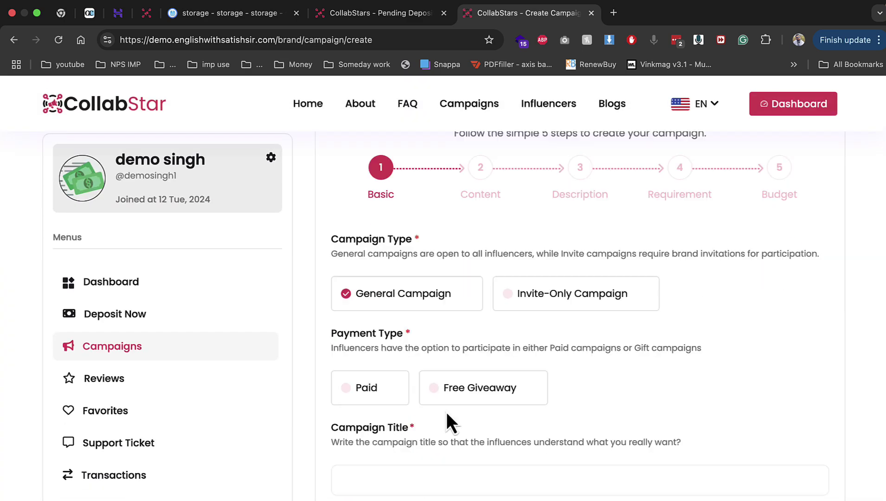
click(483, 399)
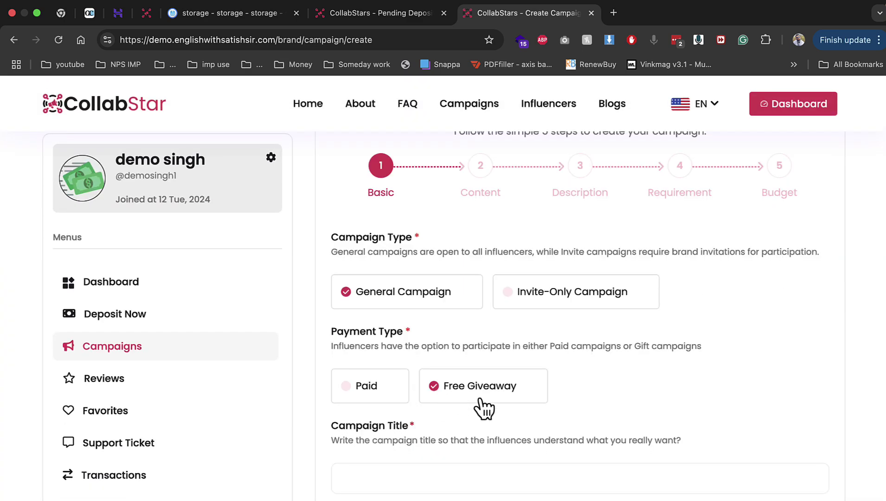
scroll(441, 405, down, 3)
click(437, 381)
scroll(425, 416, down, 3)
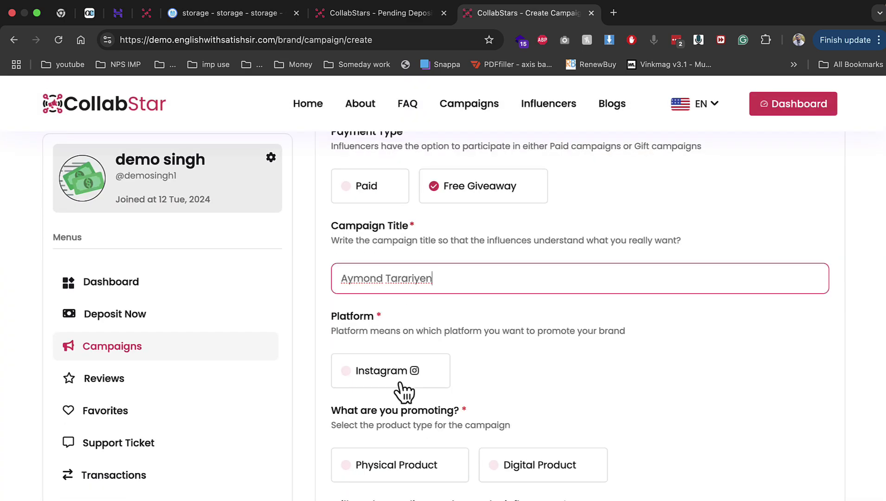
click(400, 379)
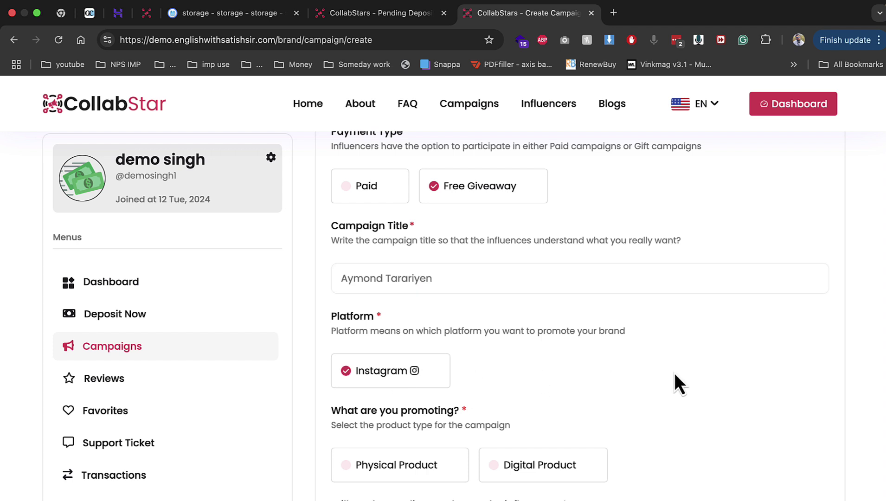
Specify a physical product worth 555 INR with influencer-created content
scroll(464, 399, down, 3)
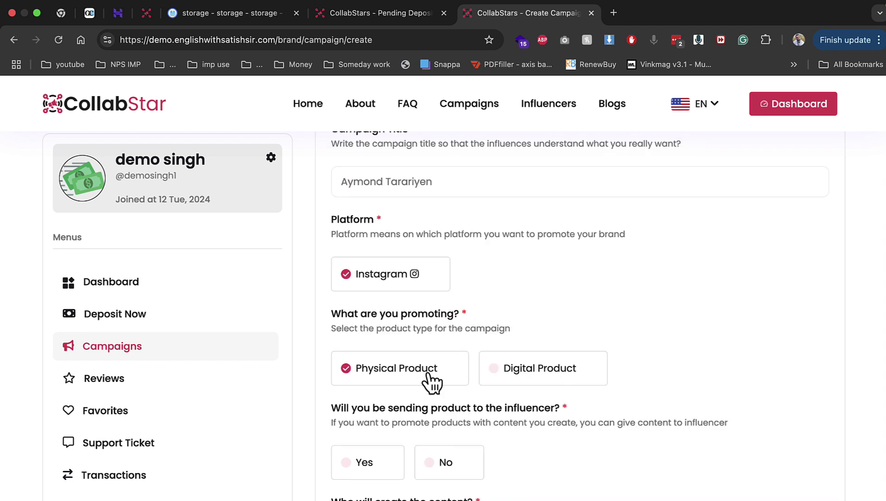
scroll(430, 379, down, 5)
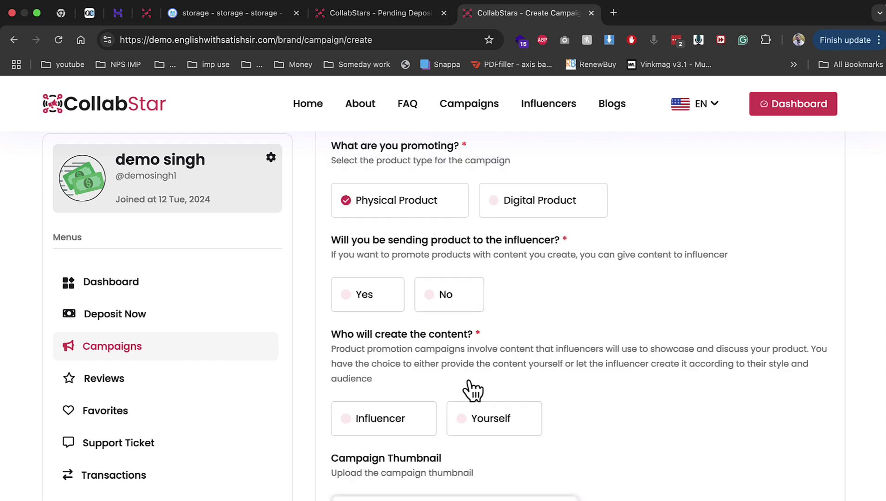
click(384, 277)
click(389, 374)
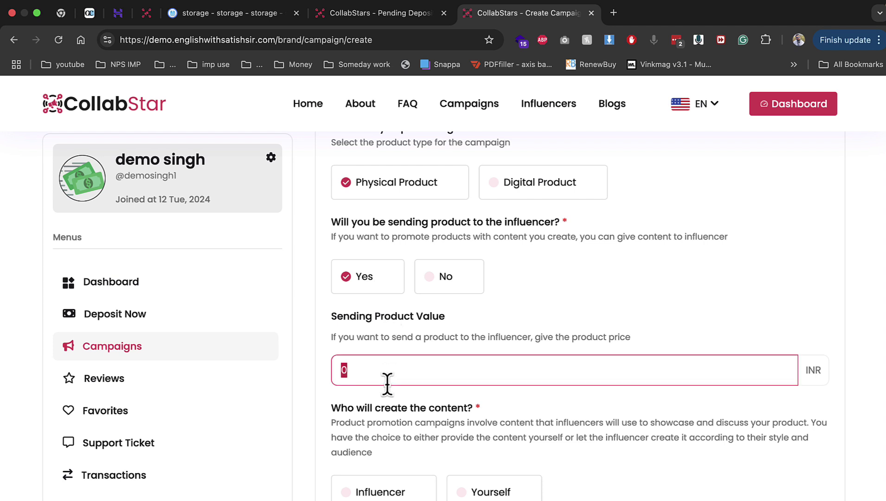
text(555)
scroll(388, 396, down, 3)
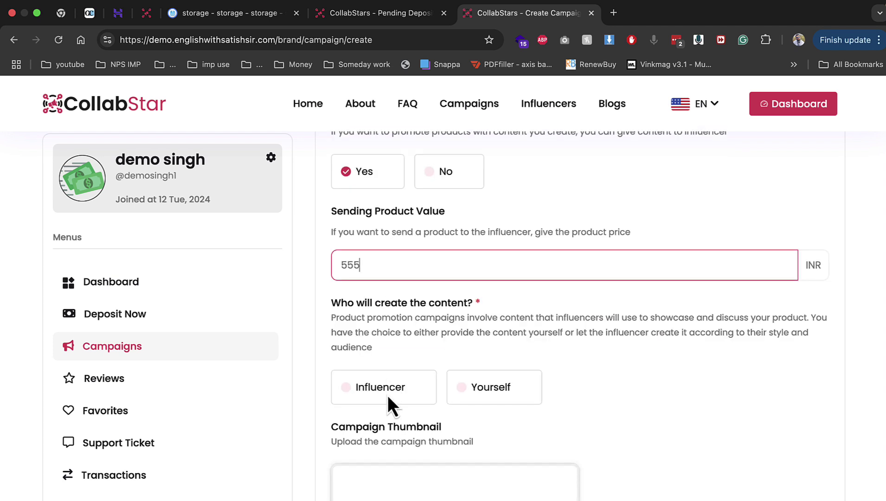
click(387, 395)
Use images (1).jpeg as the campaign thumbnail and advance to Content
scroll(394, 399, down, 3)
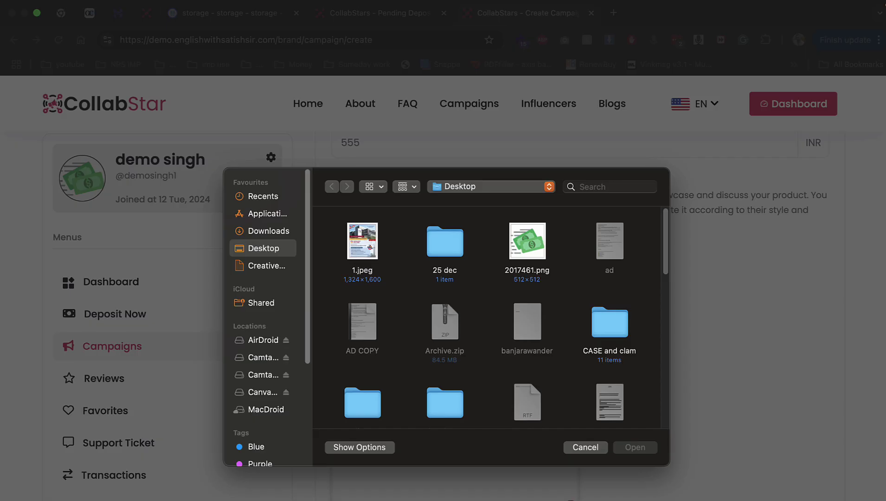
scroll(524, 347, down, 3)
double_click(362, 355)
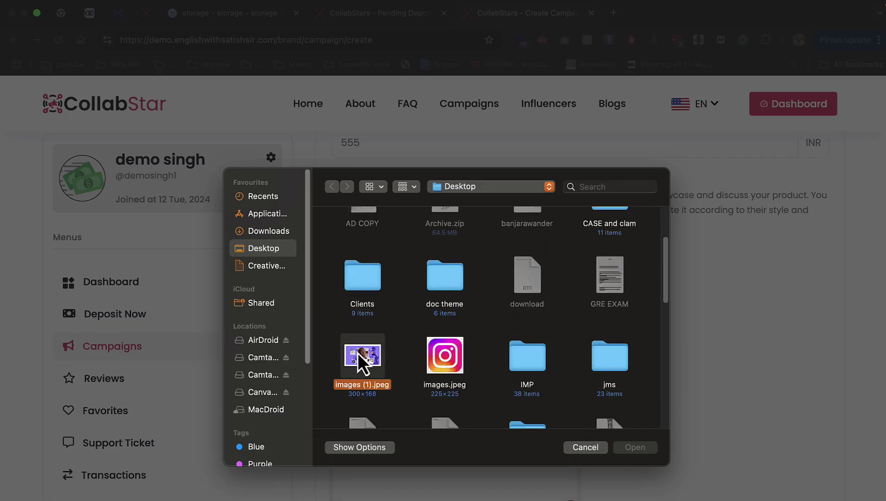
scroll(504, 424, down, 5)
click(785, 271)
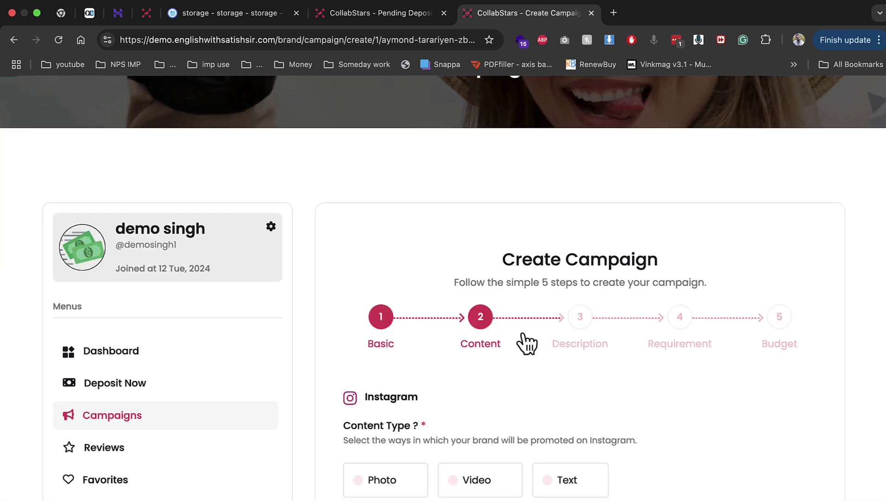
Choose Photos as the content type for Instagram Stories and continue to the description step
scroll(524, 342, down, 4)
click(395, 304)
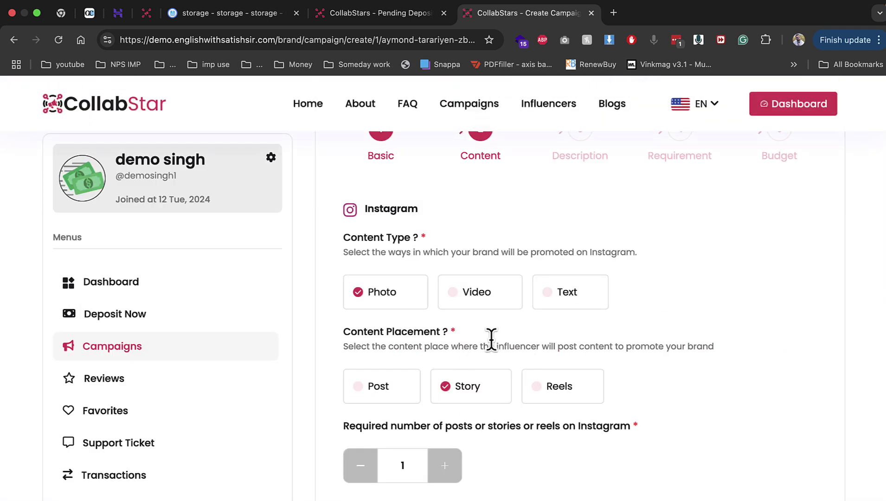
click(479, 305)
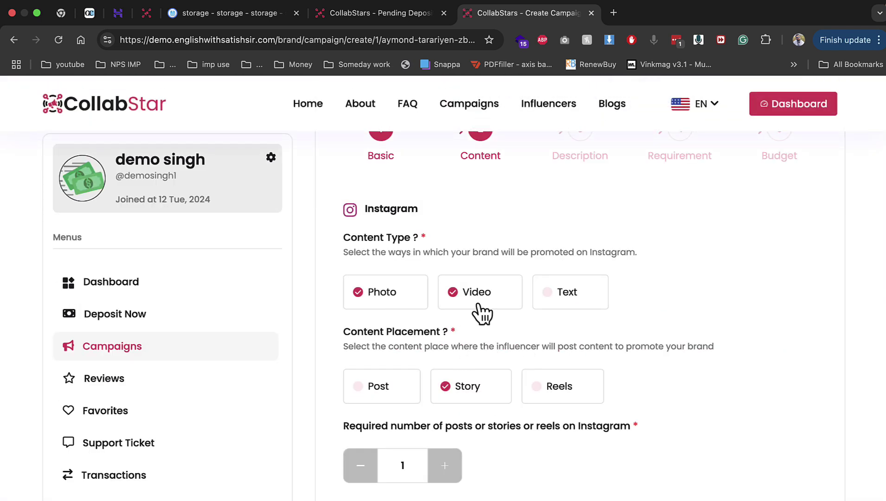
click(401, 305)
scroll(534, 382, down, 4)
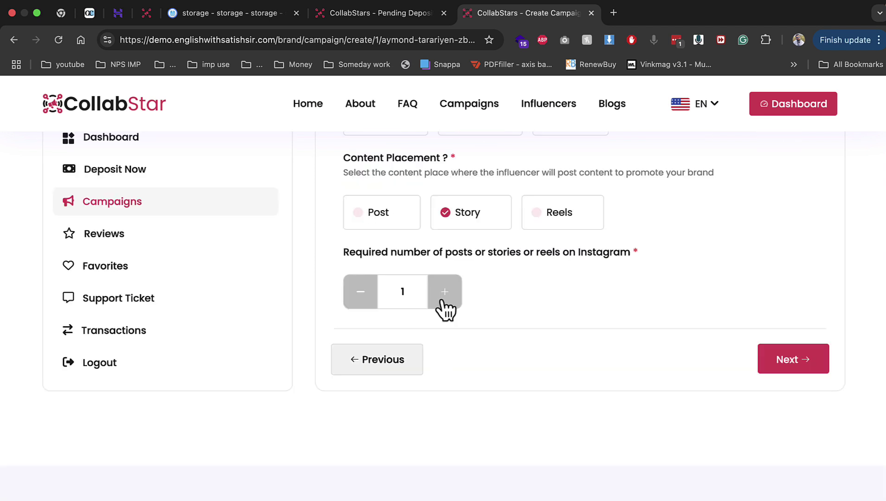
click(760, 368)
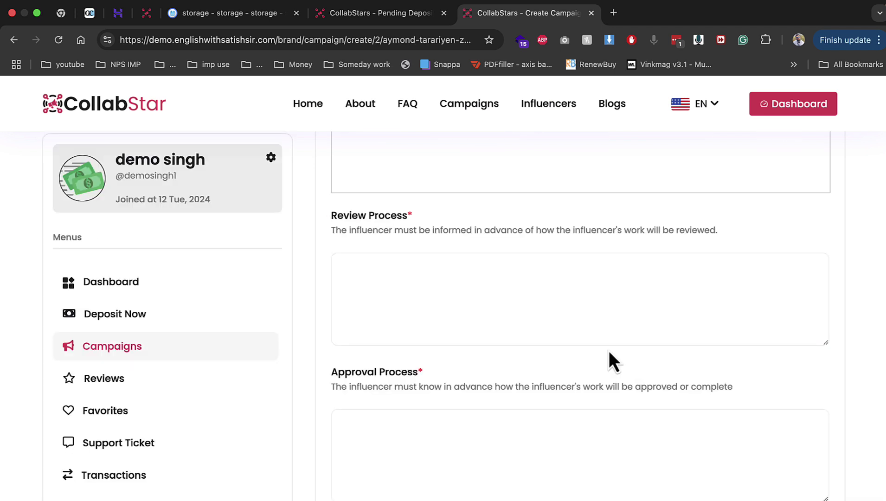
Copy the first public sample campaign's description into the campaign description editor
click(147, 13)
scroll(594, 353, down, 7)
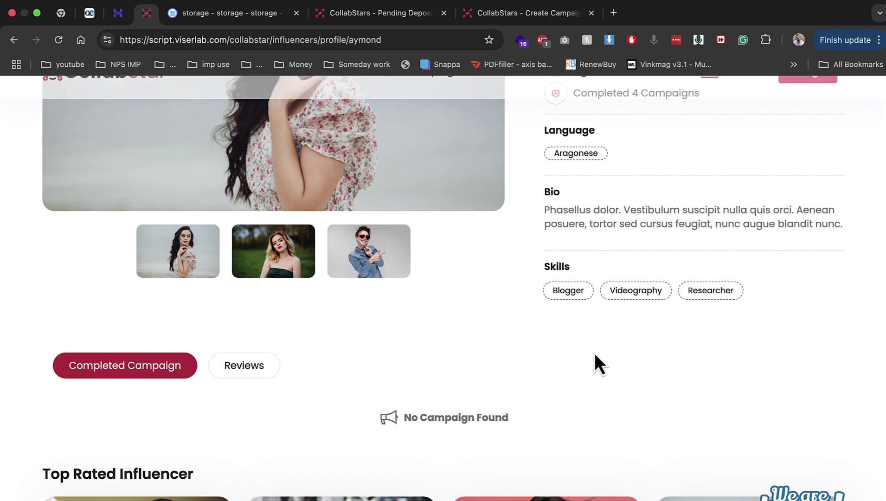
scroll(587, 241, up, 3)
scroll(579, 264, up, 1)
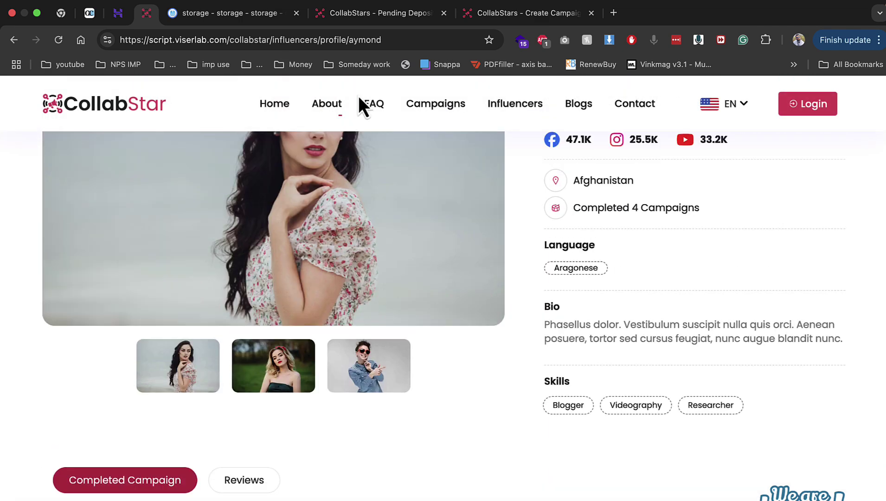
click(434, 106)
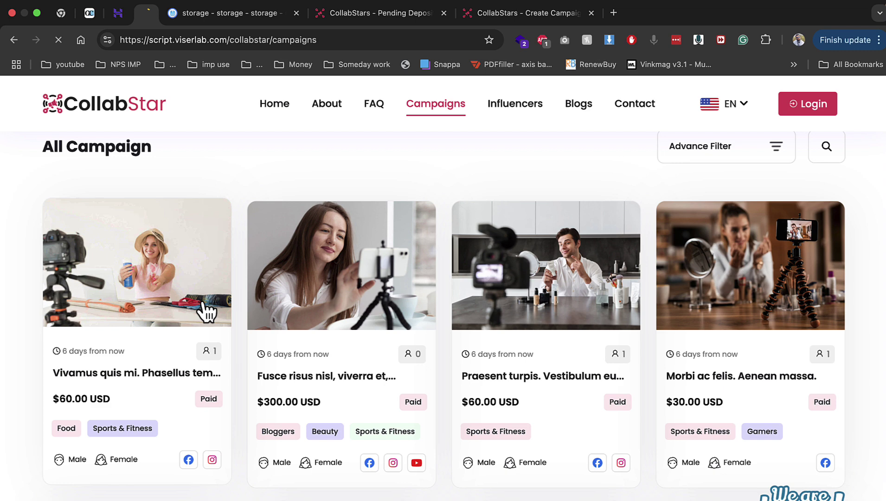
click(206, 307)
scroll(577, 333, down, 10)
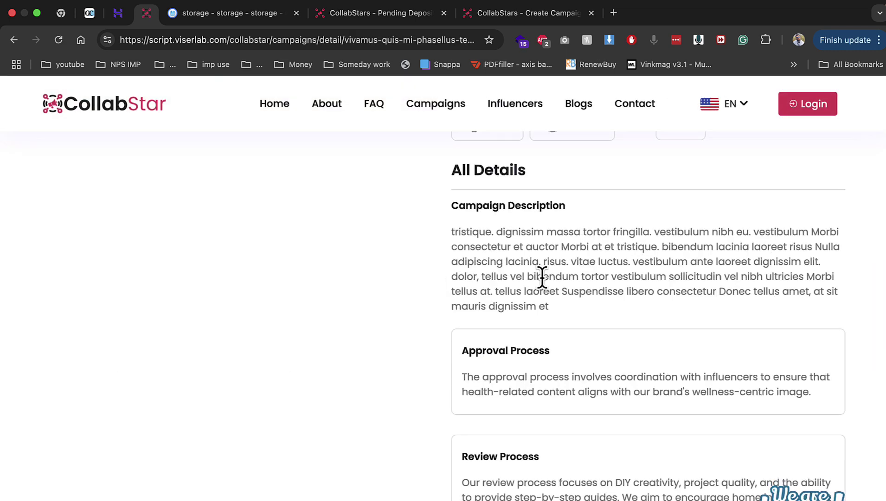
triple_click(538, 276)
key(super+c)
click(524, 13)
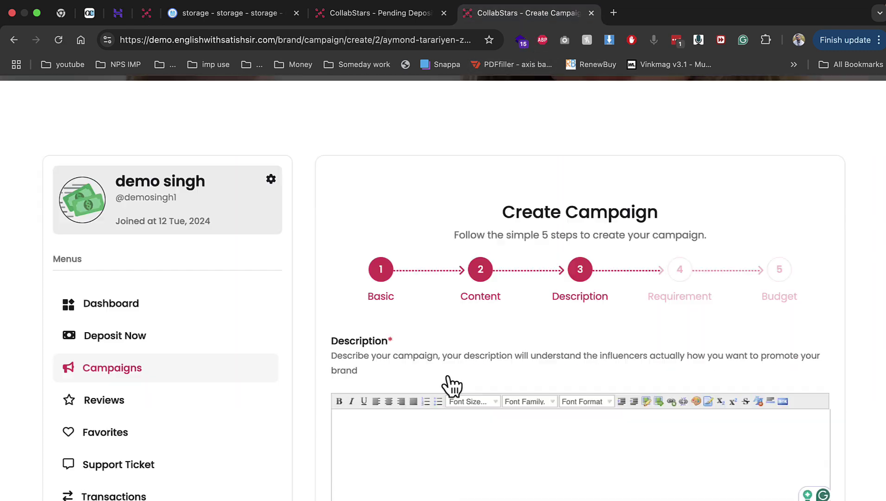
click(446, 436)
key(super+v)
scroll(371, 324, down, 5)
Copy the sample campaign's review process text into the Review Process field
click(146, 12)
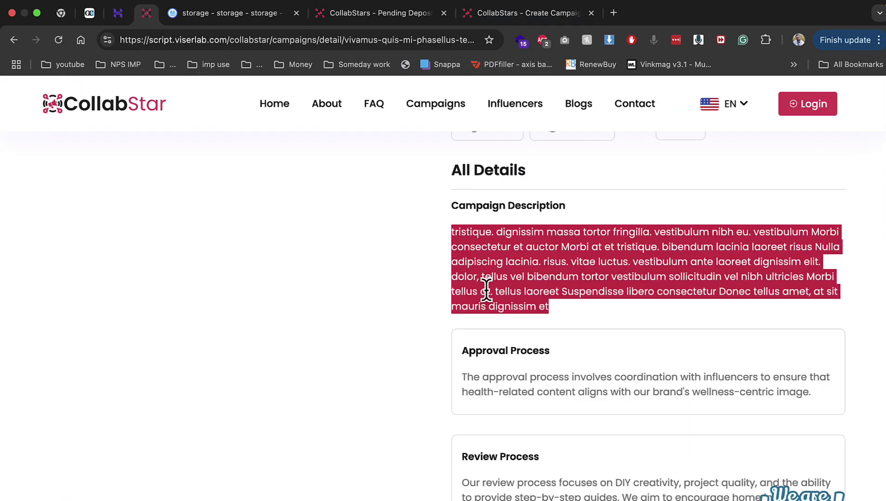
scroll(510, 301, down, 2)
click(503, 396)
triple_click(503, 397)
key(super+c)
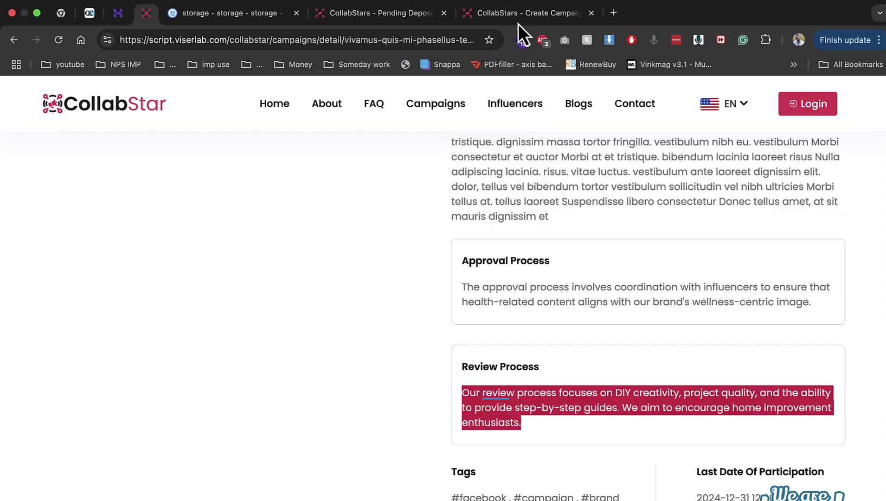
click(524, 12)
scroll(441, 278, down, 5)
click(419, 196)
key(super+v)
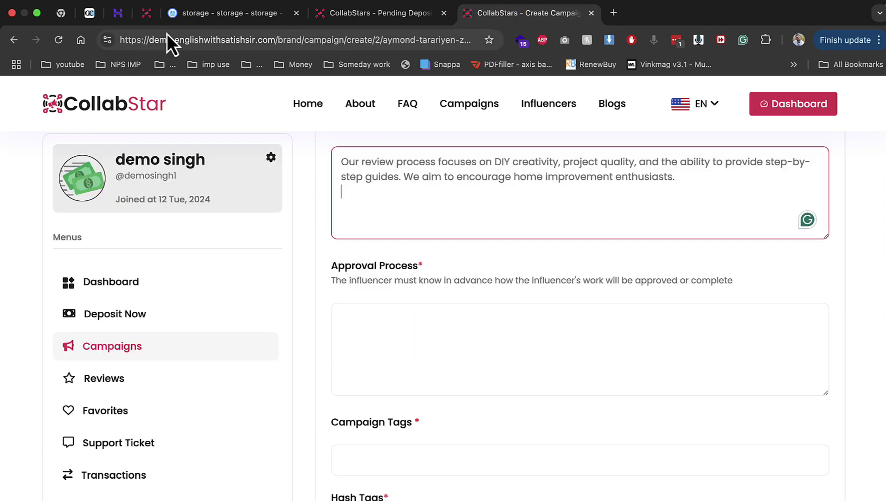
Copy the sample campaign's approval process text into the Approval Process field
click(146, 12)
triple_click(506, 300)
key(super+c)
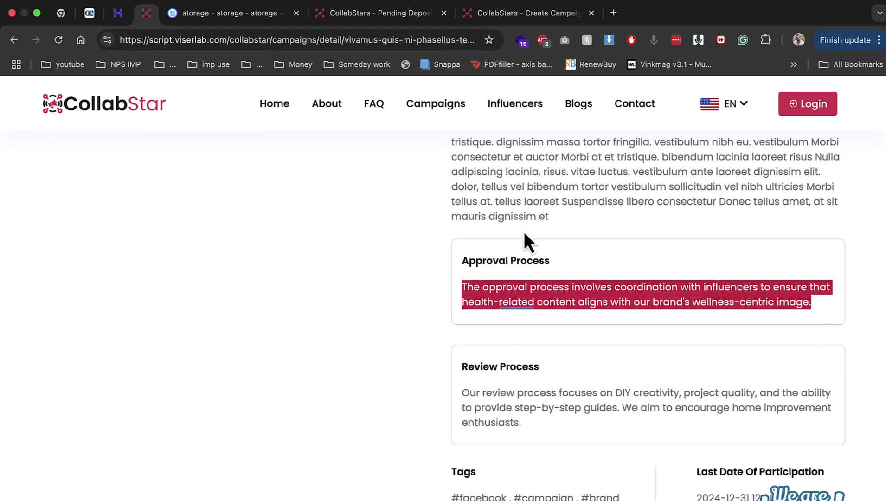
click(531, 13)
click(459, 358)
key(super+v)
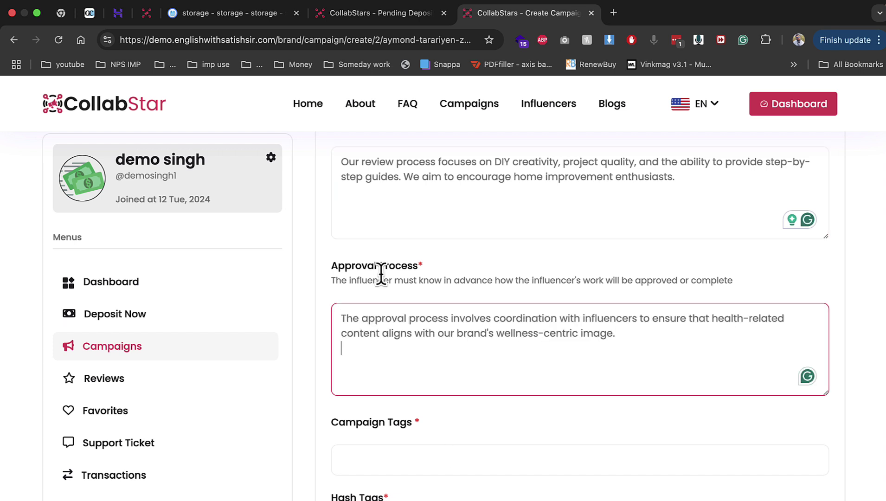
Copy the sample campaign's category names and hashtags into the Campaign Tags field
click(146, 12)
scroll(575, 354, down, 5)
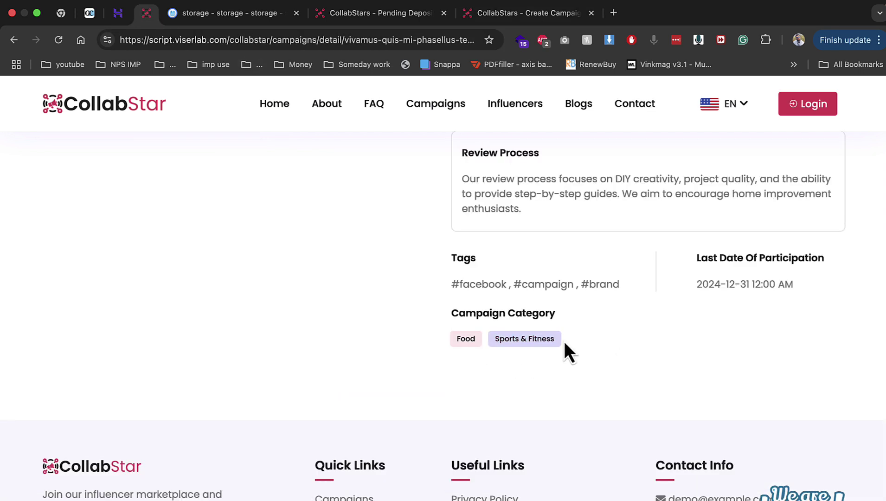
drag(565, 343, 451, 342)
drag(449, 281, 603, 281)
key(super+c)
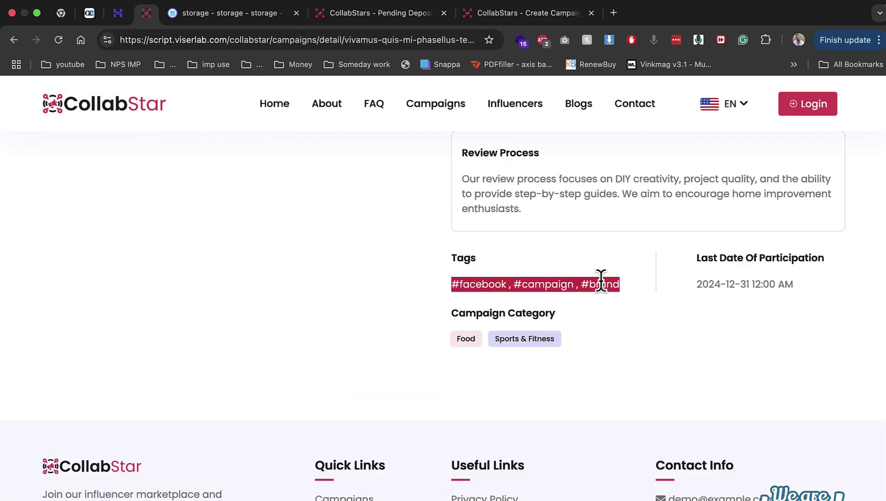
click(505, 16)
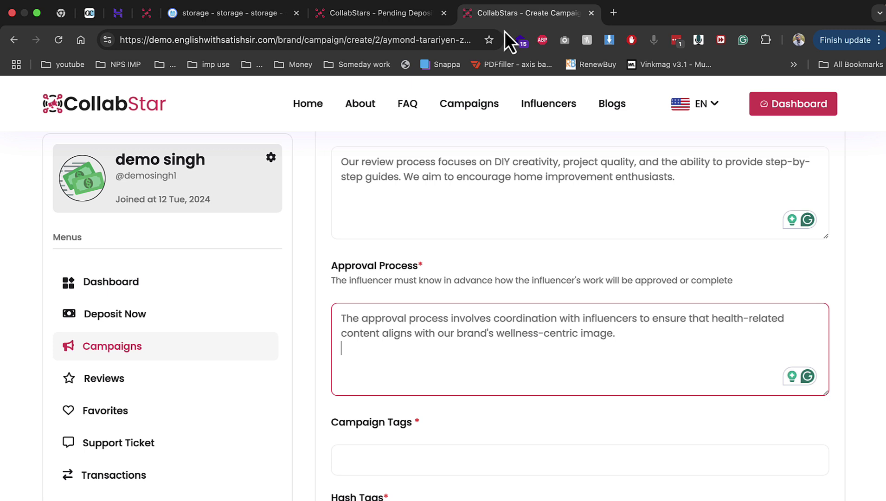
click(454, 456)
key(super+v)
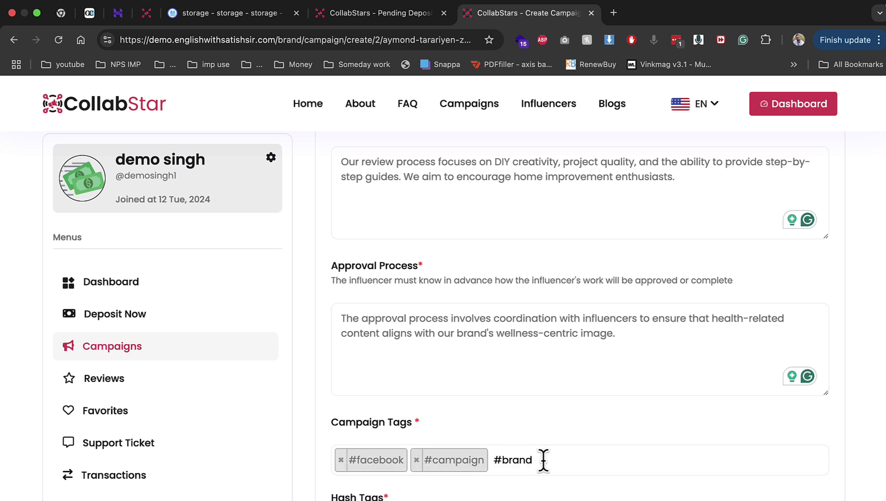
Drop #facebook from Campaign Tags, leaving #campaign, and add hash tags #facebook, #campaign, #brand
scroll(543, 459, down, 3)
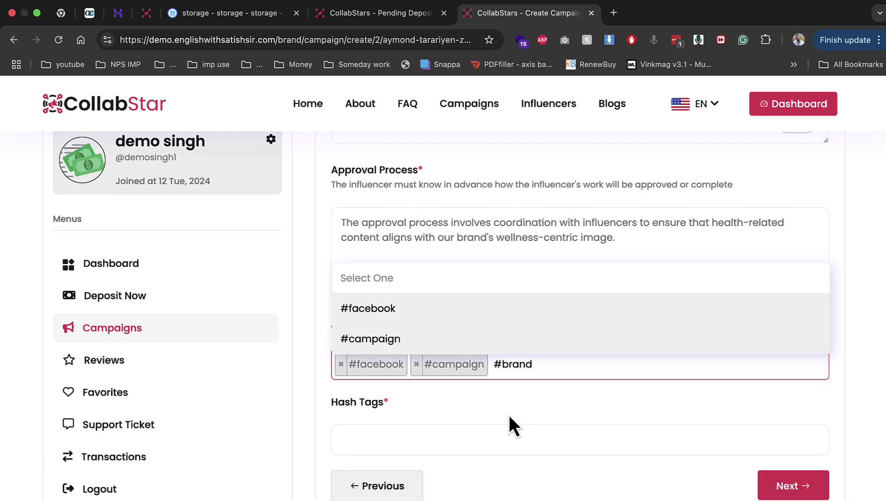
click(437, 313)
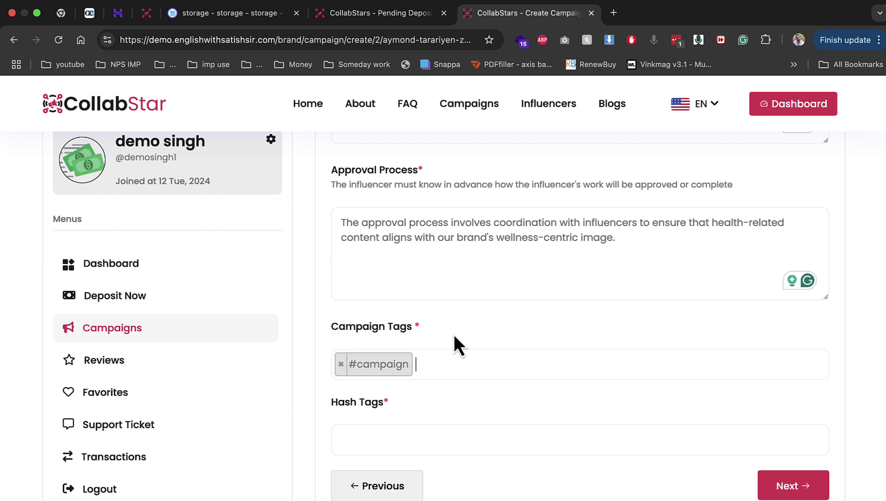
click(430, 436)
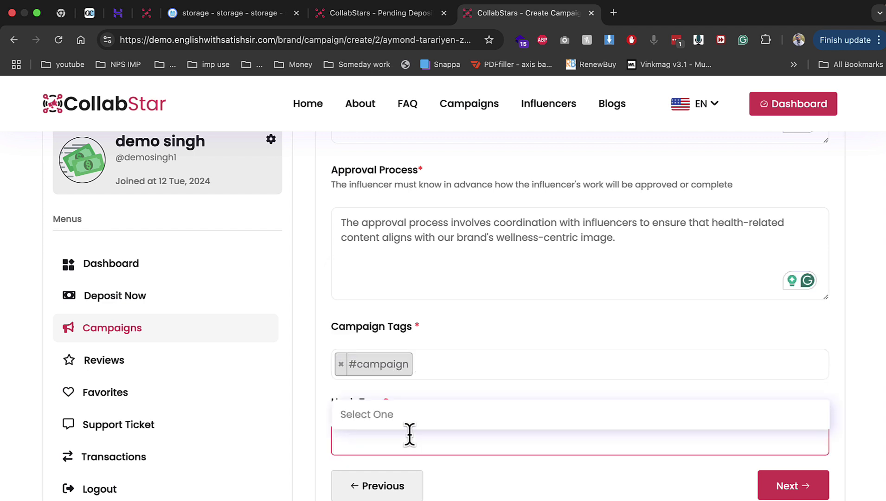
click(389, 460)
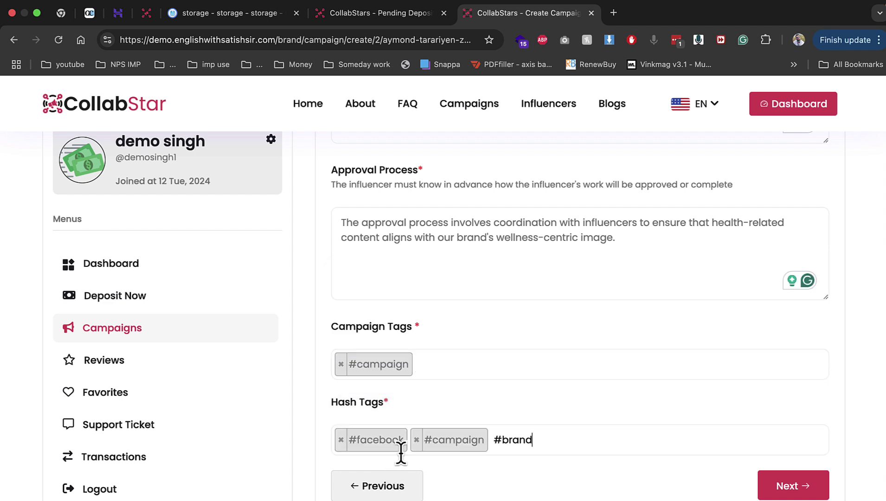
click(787, 487)
scroll(561, 382, up, 4)
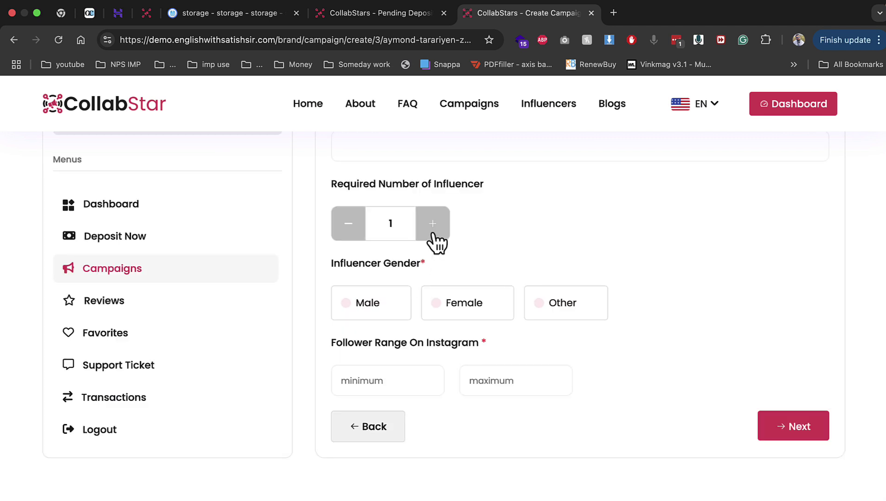
Set the campaign category to sports and the Instagram follower range to 10–100
scroll(435, 242, up, 1)
scroll(419, 230, up, 5)
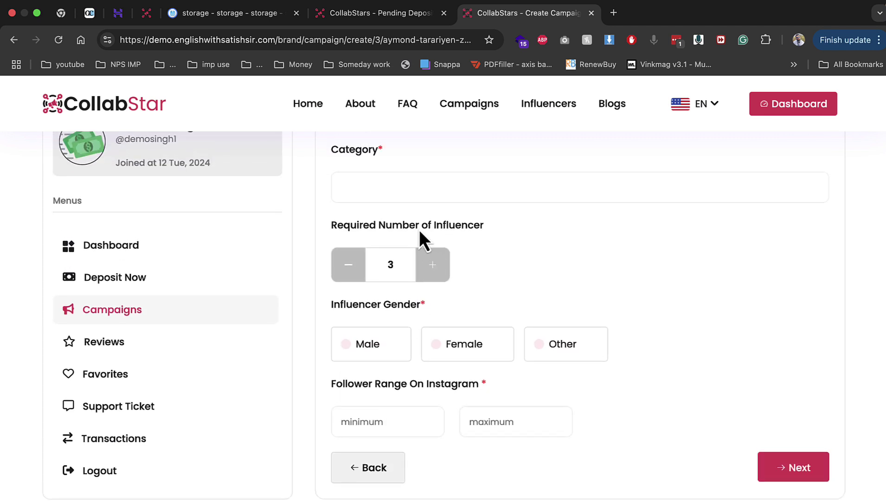
click(416, 279)
click(393, 342)
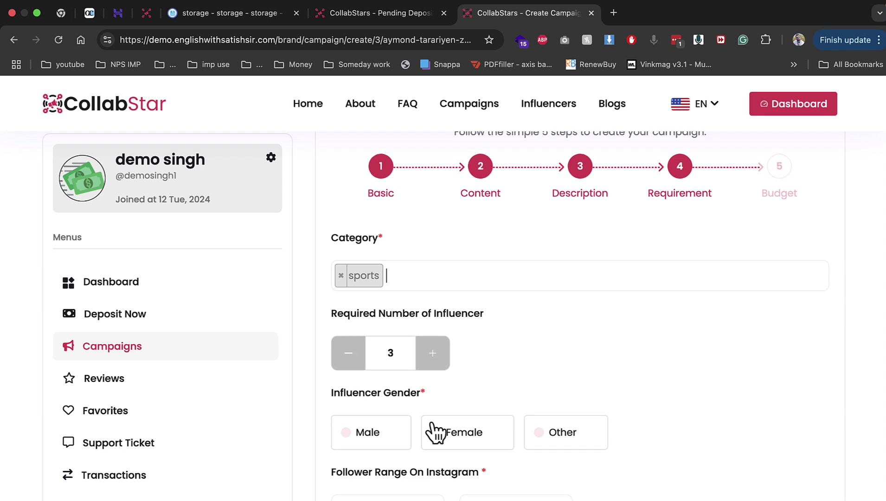
scroll(391, 371, down, 2)
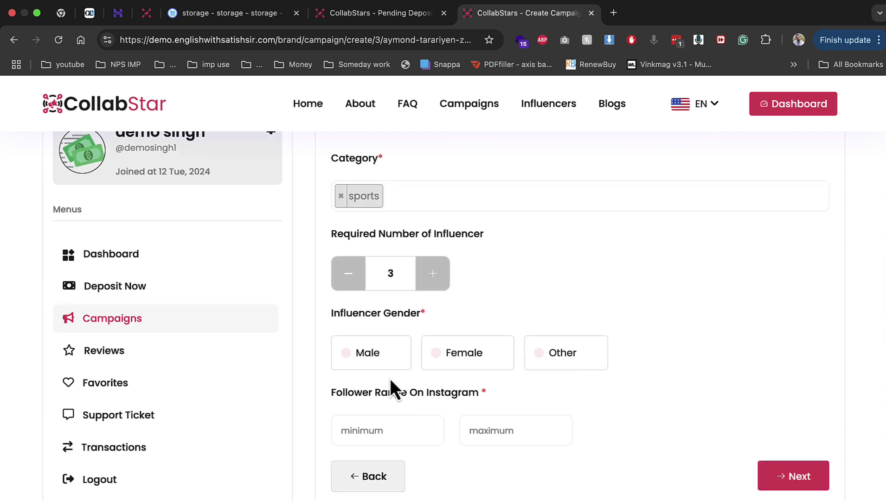
click(401, 433)
key(Tab)
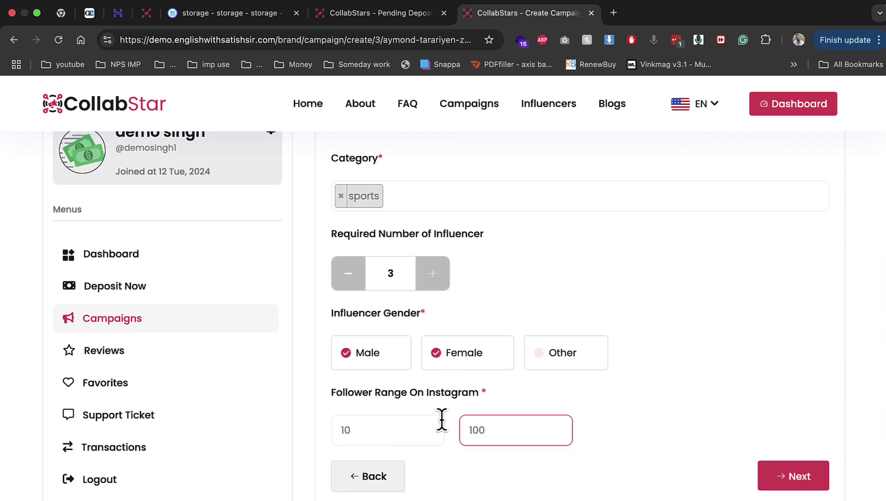
Set the campaign end date to 2024-12-31 and submit the campaign
click(804, 471)
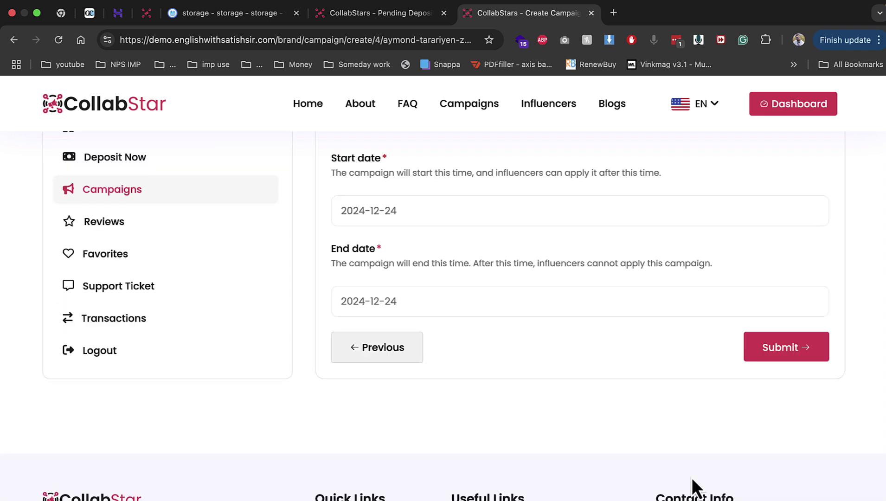
click(440, 378)
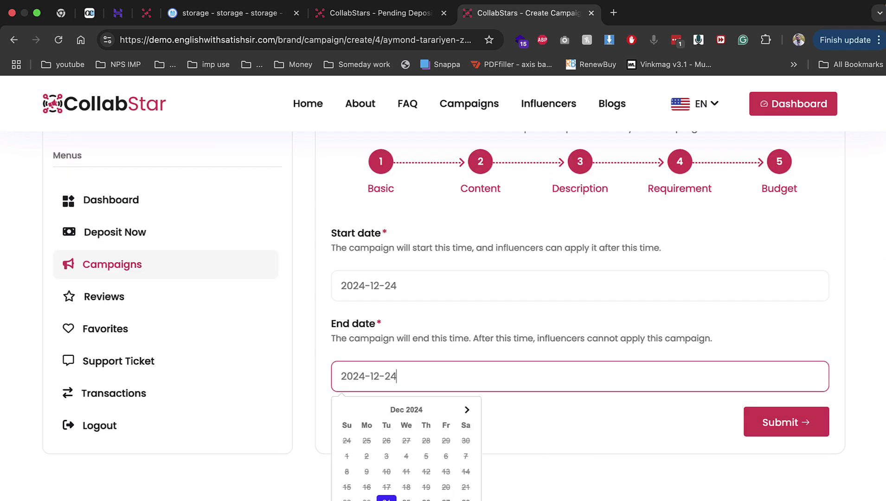
click(386, 500)
click(790, 425)
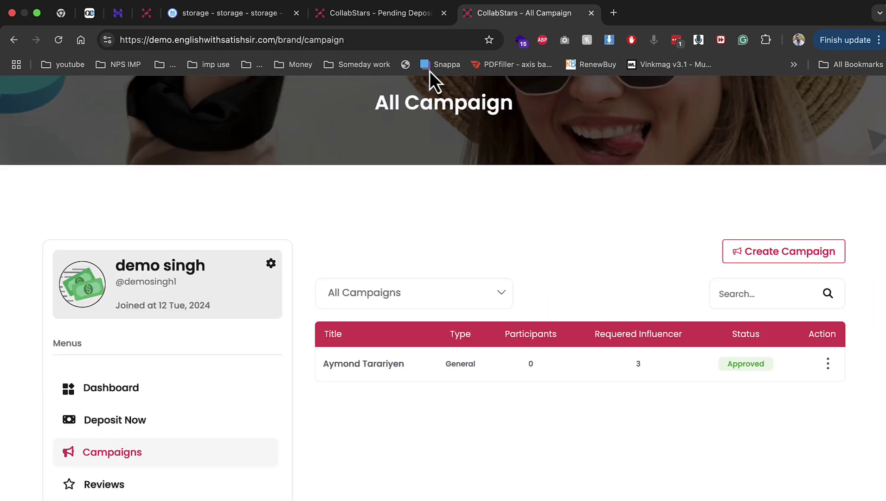
In the admin panel, check the Pending and then the Approved campaigns lists
click(373, 14)
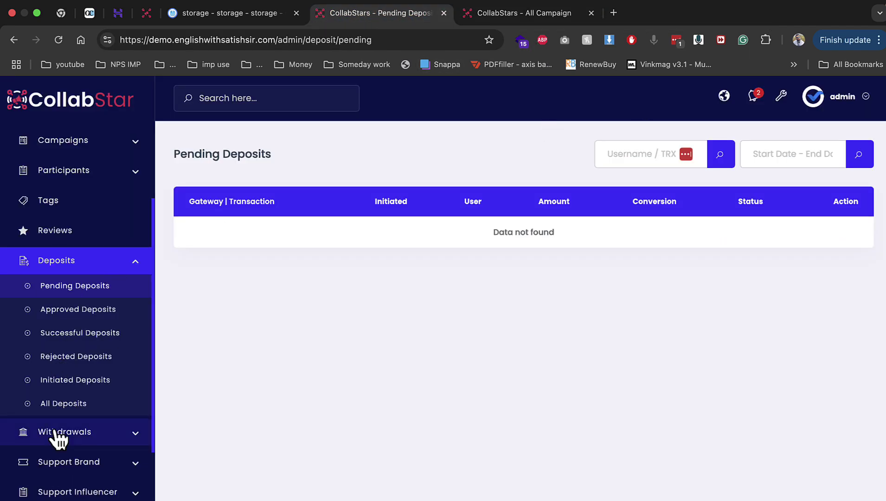
scroll(68, 229, up, 3)
click(64, 245)
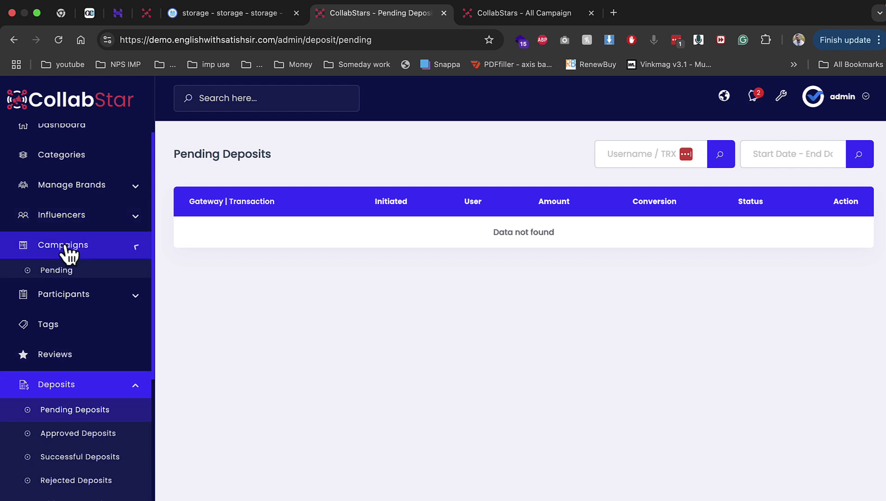
click(77, 274)
click(79, 310)
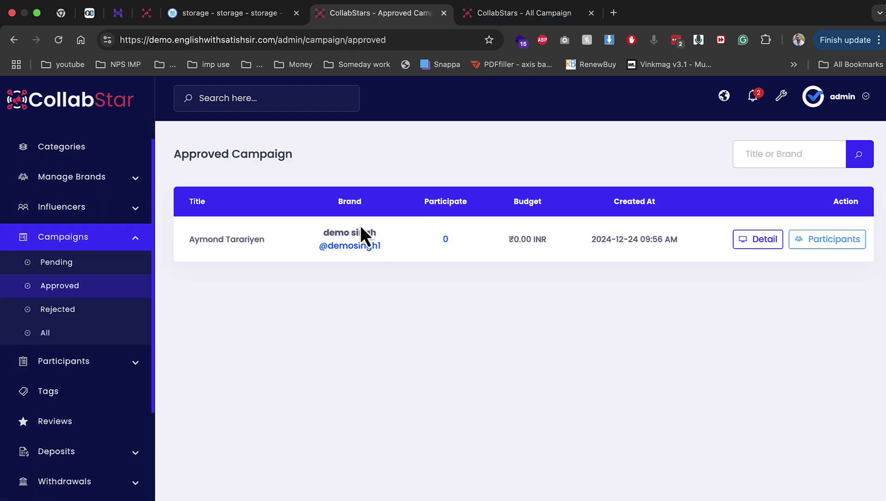
Open the public All Campaign listing from the brand's site
click(533, 21)
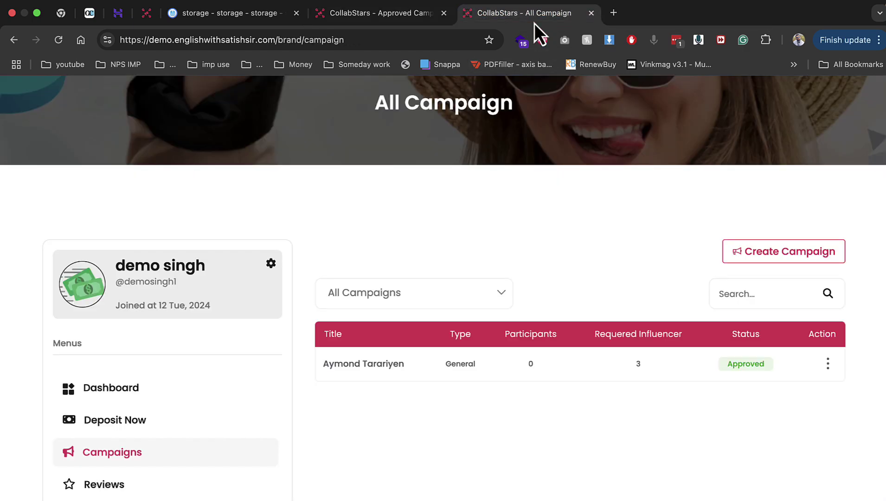
scroll(503, 290, up, 3)
click(473, 102)
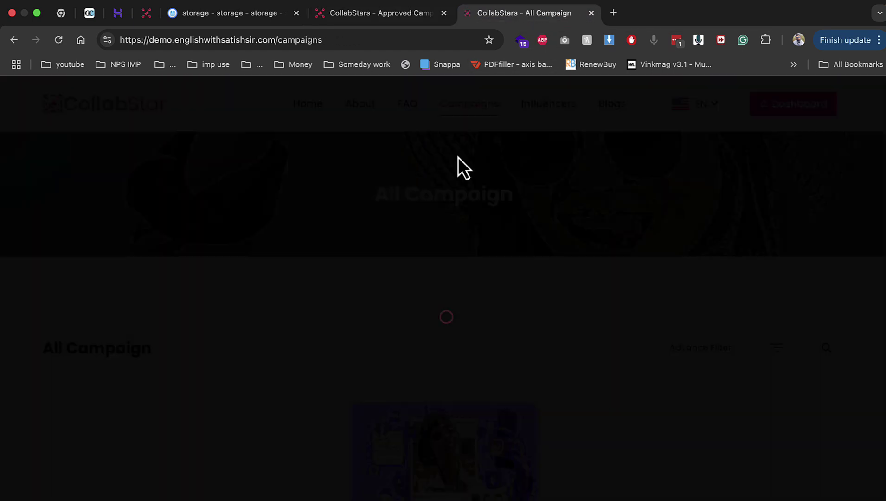
scroll(417, 352, down, 4)
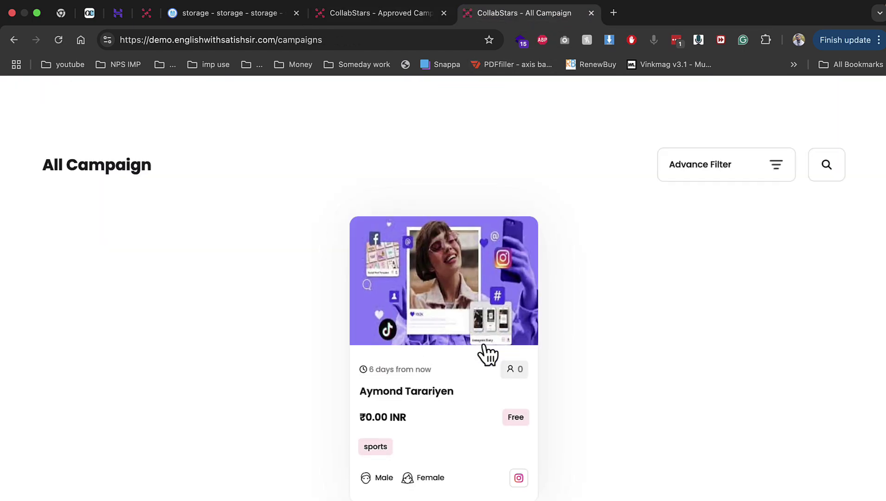
View the new campaign's admin details, then confirm its ₹0.00 INR price on the public page
click(414, 19)
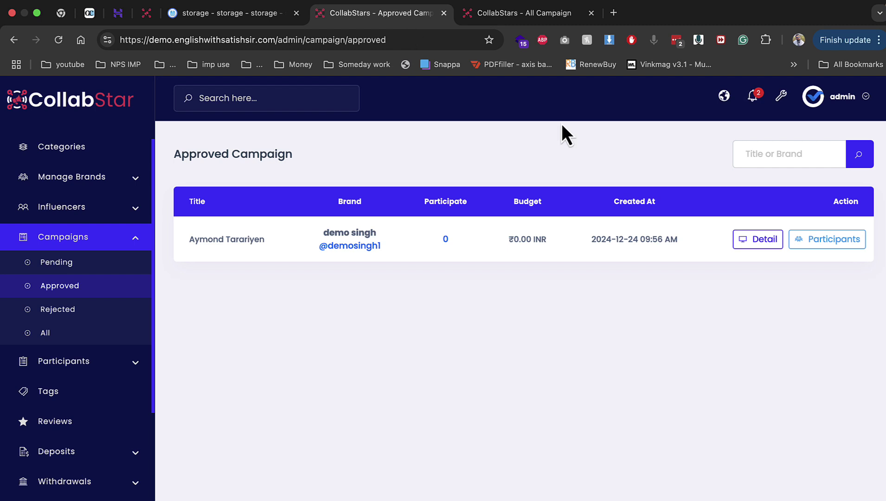
click(764, 240)
scroll(610, 314, down, 4)
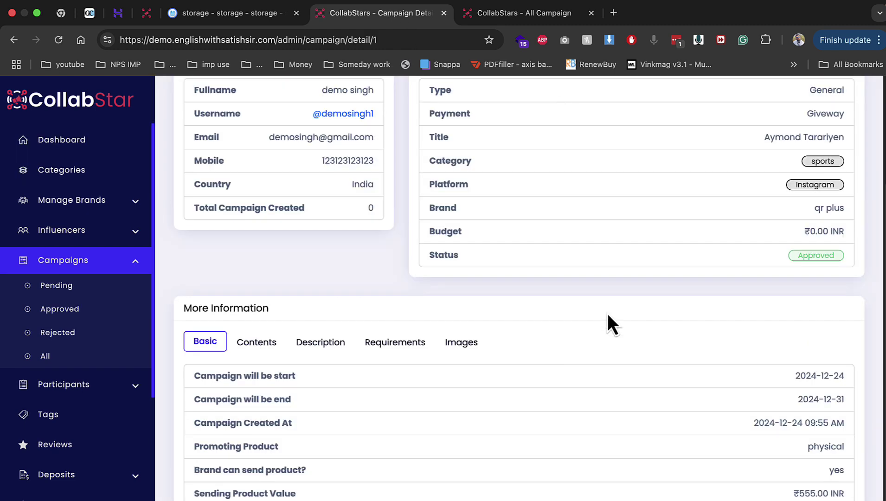
click(526, 21)
drag(366, 417, 434, 424)
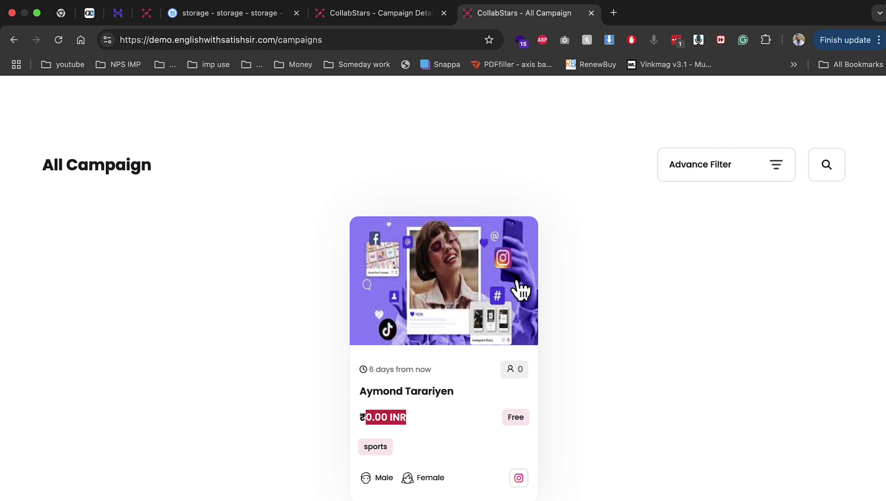
View the campaign's details in the other tab, then return to the All Campaign listing
mouse_move(392, 7)
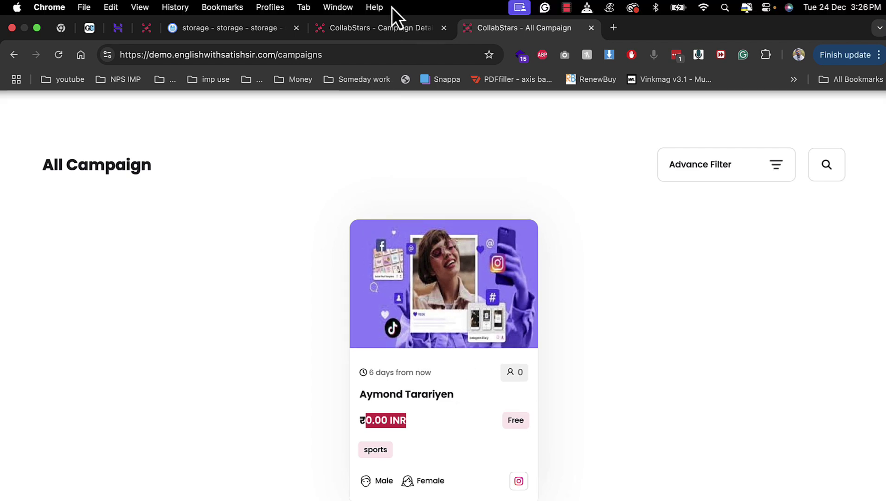
click(389, 31)
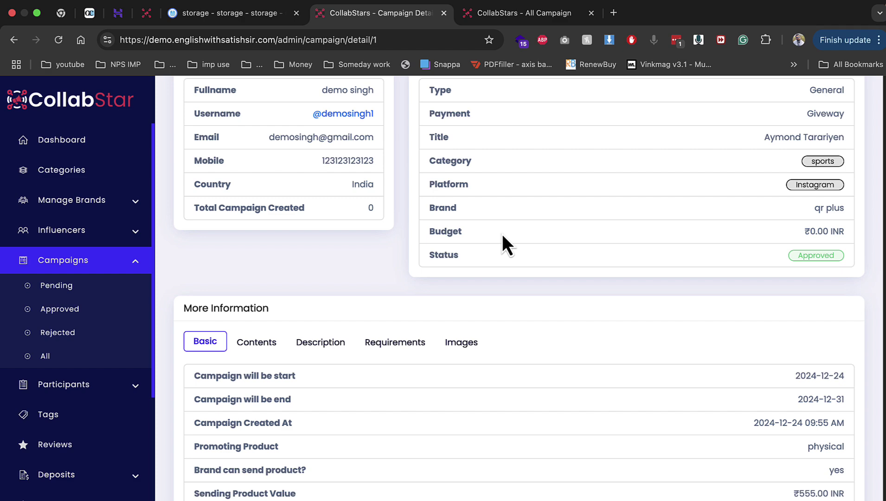
scroll(471, 246, up, 5)
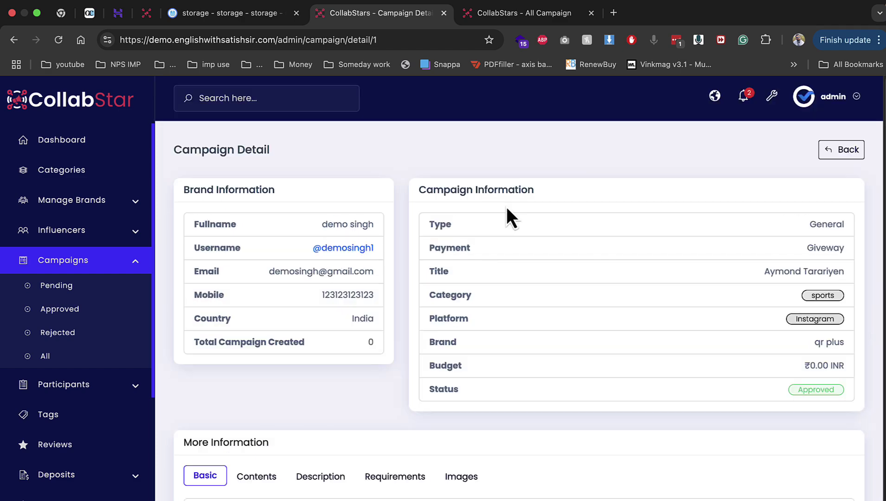
click(528, 14)
scroll(799, 190, up, 4)
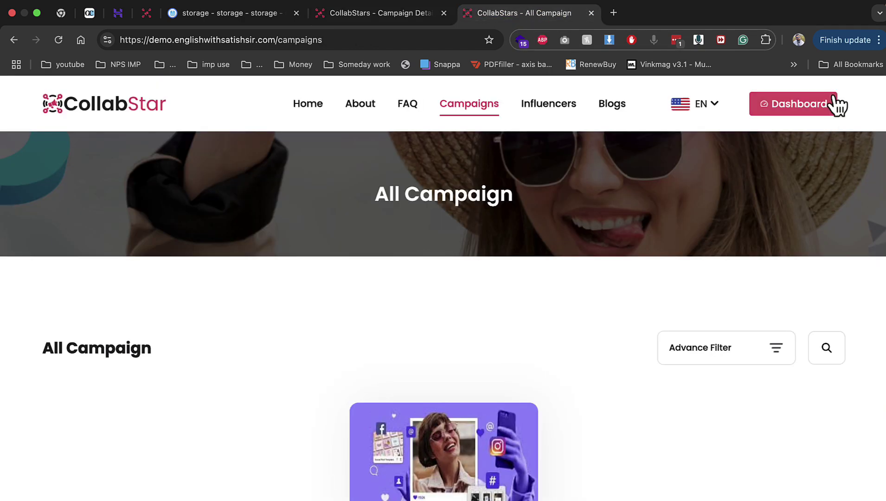
Open the brand dashboard's Reviews page, showing no reviews, and view the EN language list
click(798, 112)
scroll(448, 290, down, 5)
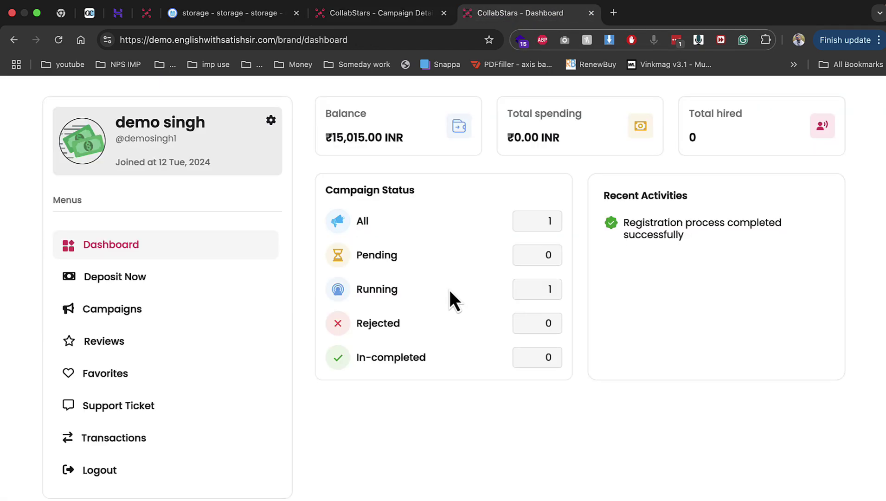
click(175, 352)
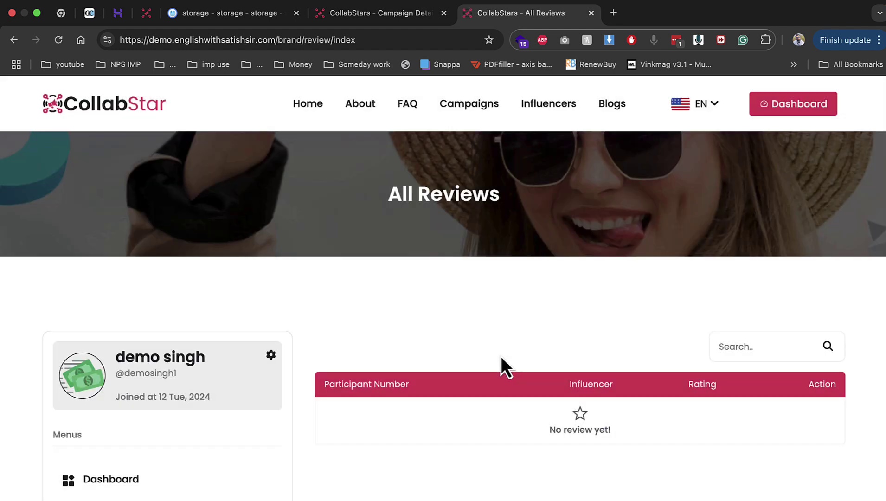
scroll(476, 374, down, 5)
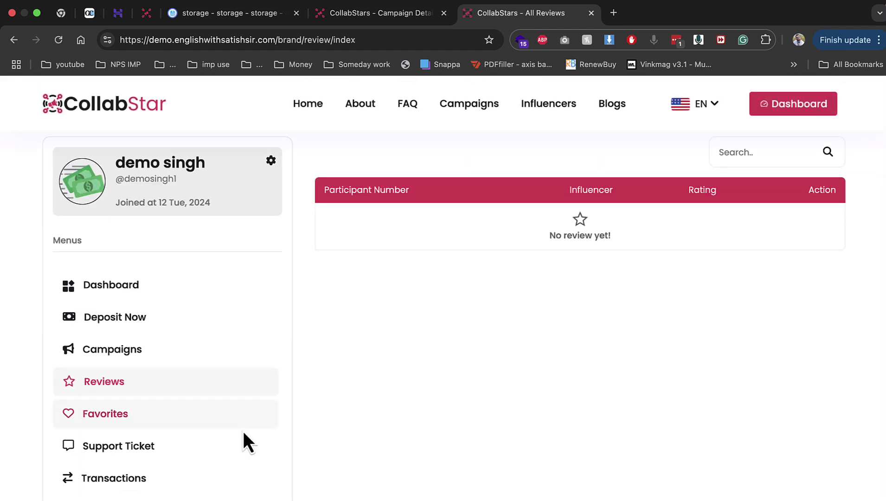
click(714, 106)
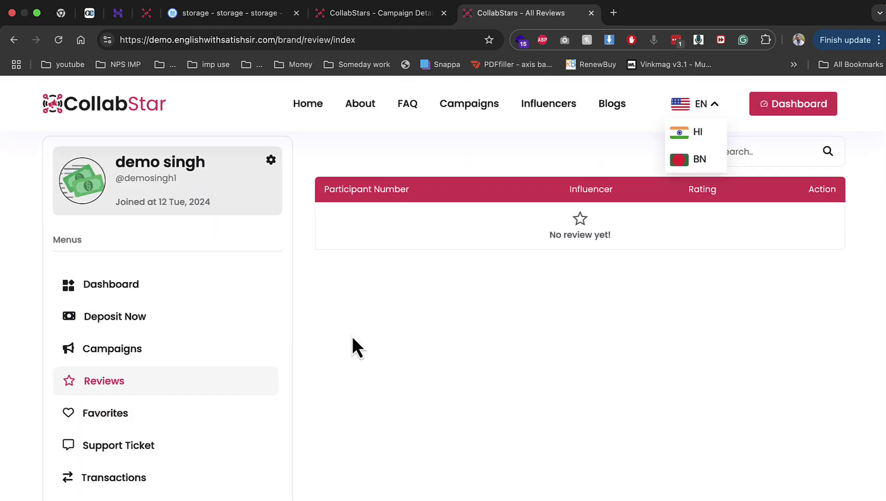
scroll(352, 336, down, 5)
Log out of the brand account and start a new influencer account
click(90, 273)
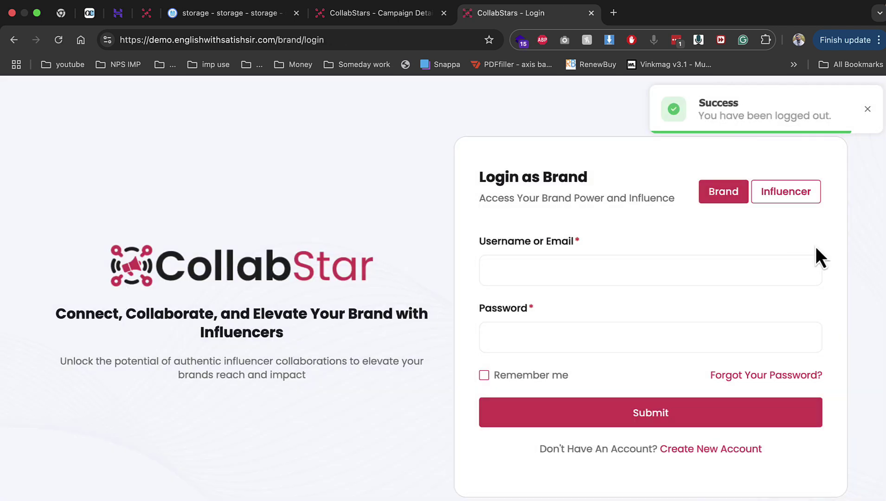
click(786, 194)
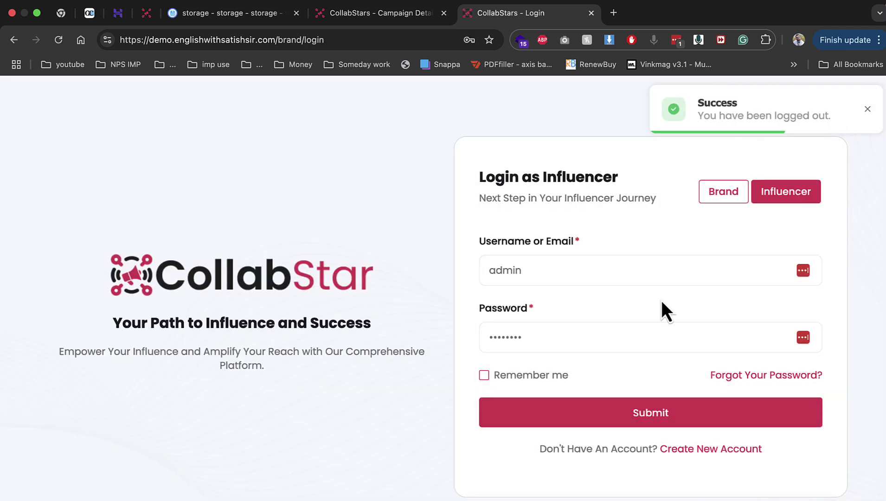
click(711, 442)
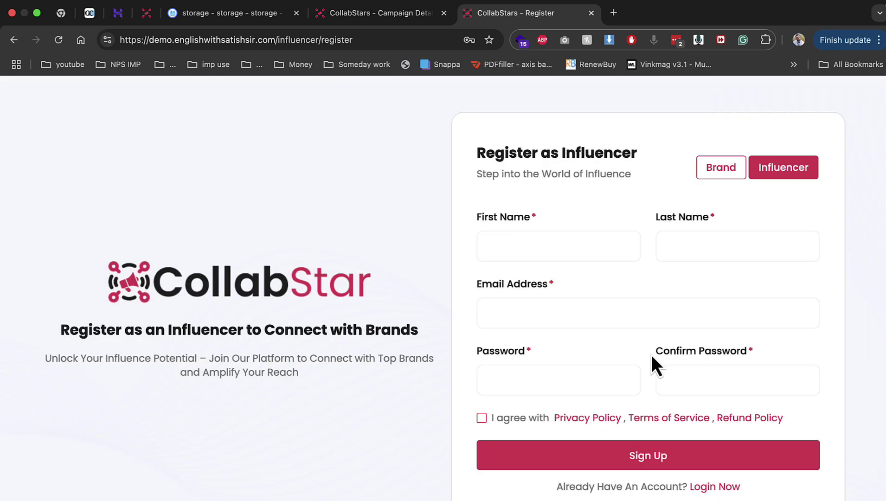
Enter the influencer's first and last name, correcting a typo in the first name
click(580, 237)
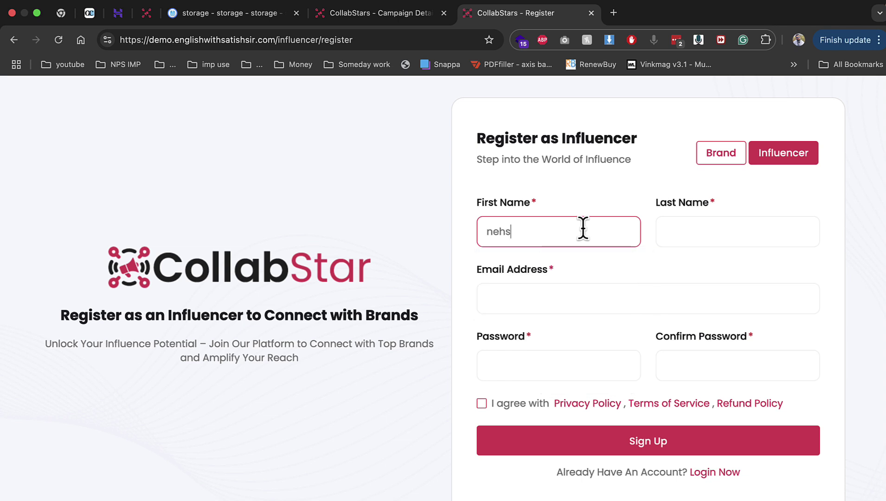
key(Tab)
click(530, 227)
key(BackSpace)
key(Tab)
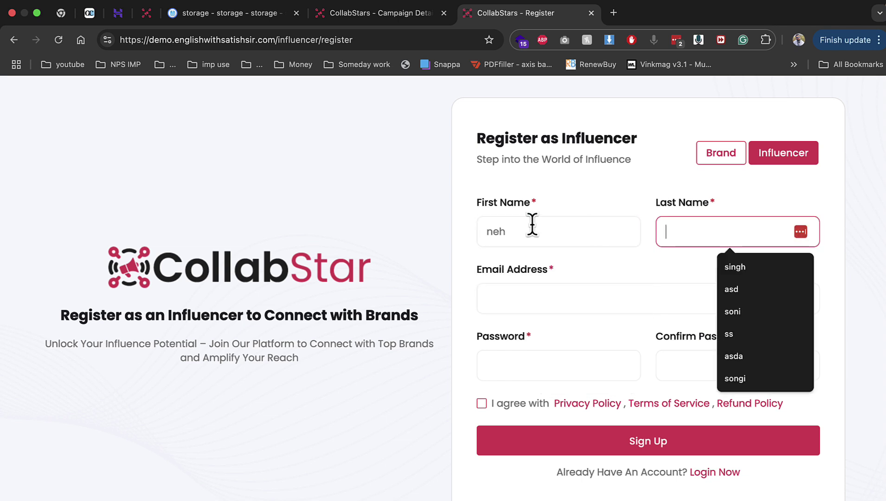
click(531, 225)
text(a)
key(Tab)
Fill in the email from a suggestion and enter the account password
key(Tab)
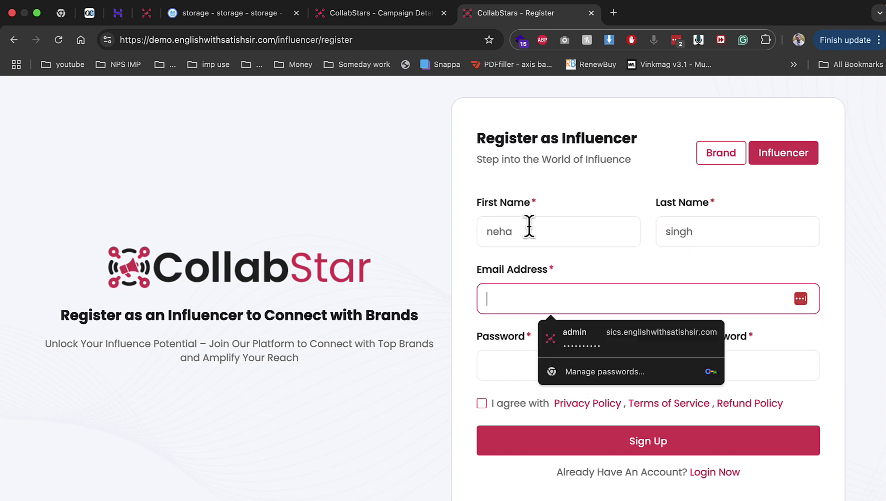
text(ne)
key(Down)
key(Down)
key(Return)
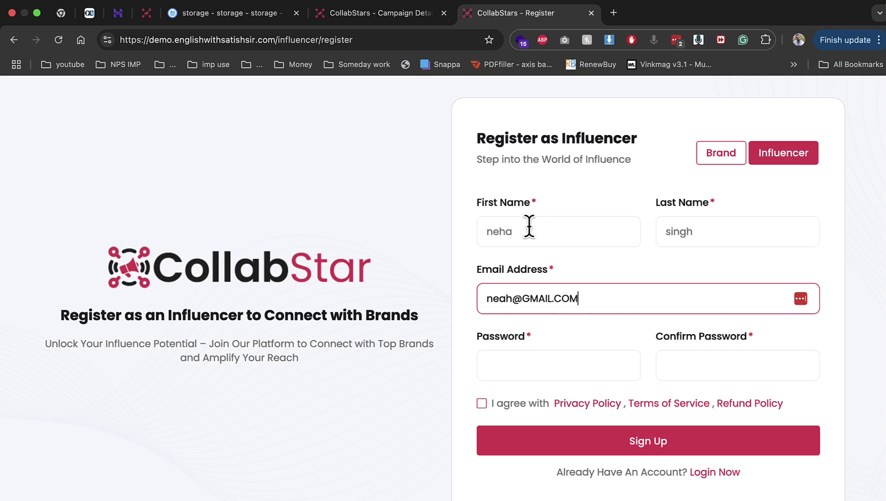
key(Tab)
text(1)
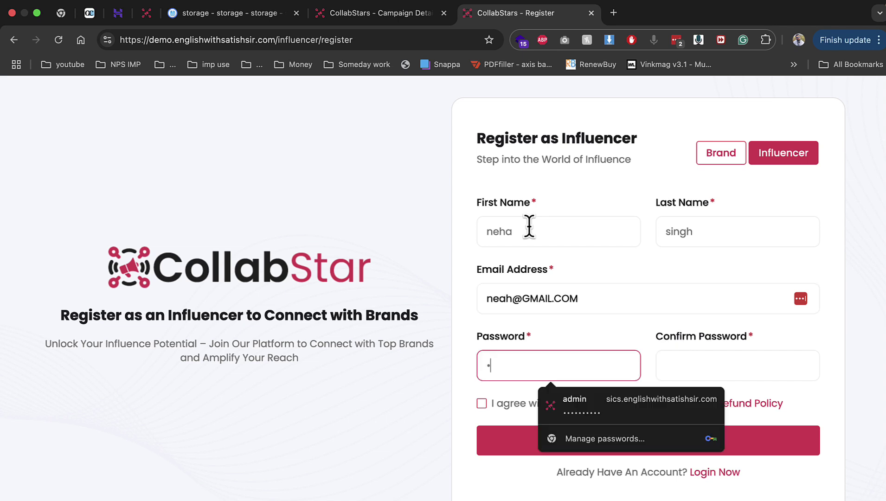
text(23)
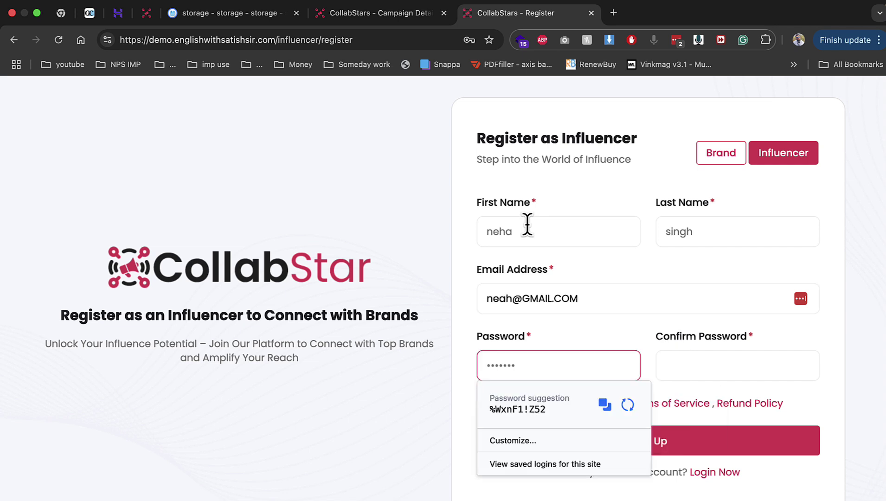
key(Tab)
text(123)
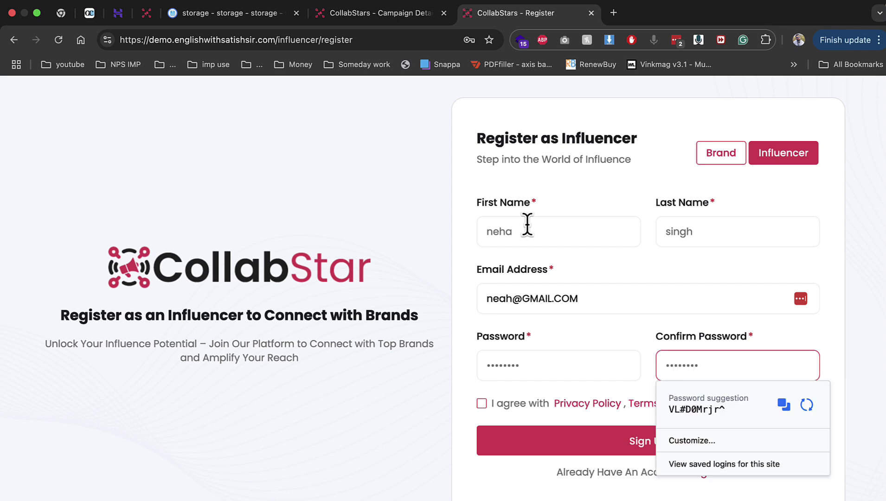
click(490, 389)
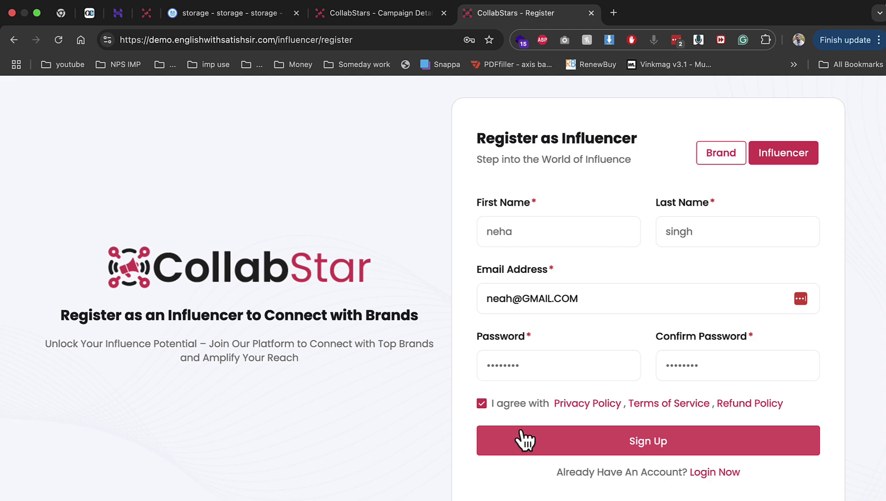
Submit the registration and upload 2017461.png as the profile picture
click(648, 436)
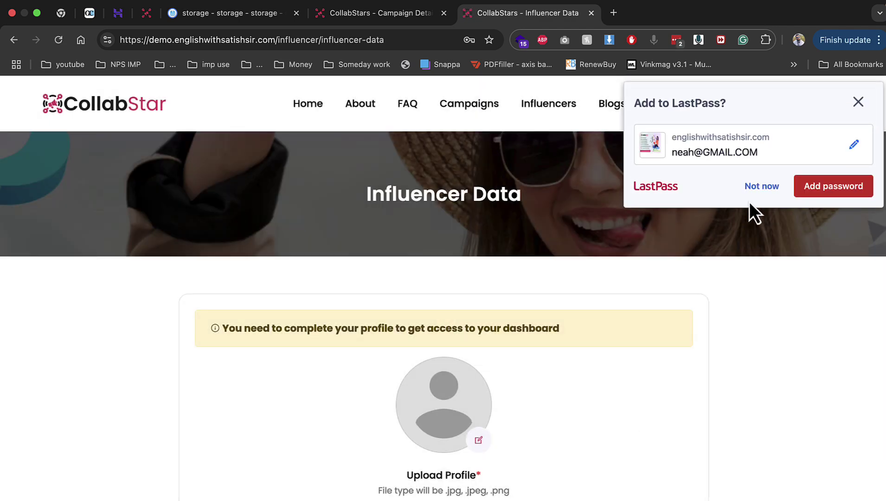
click(752, 199)
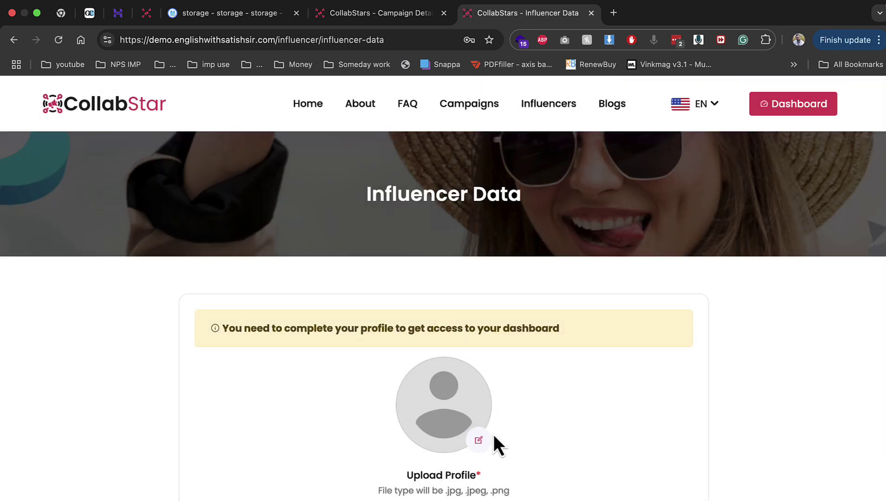
click(479, 438)
click(540, 241)
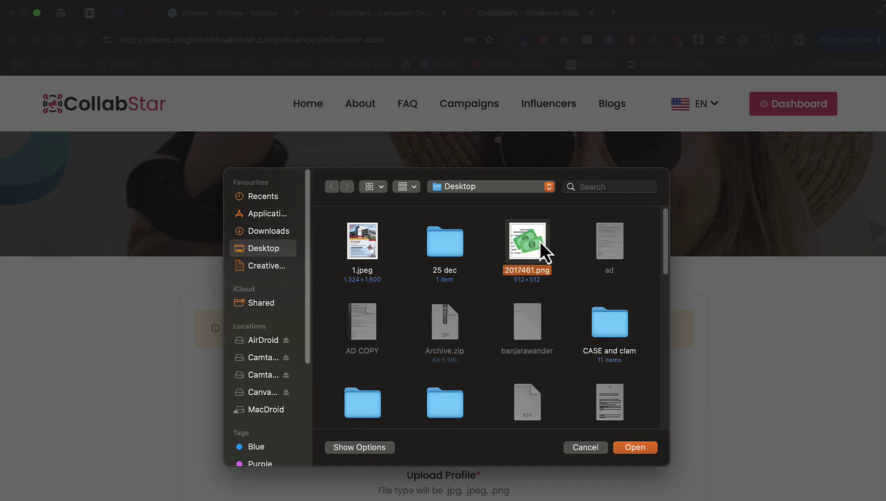
double_click(539, 242)
Enter a username and the mobile number, and set gender to Male
scroll(427, 409, down, 3)
click(265, 299)
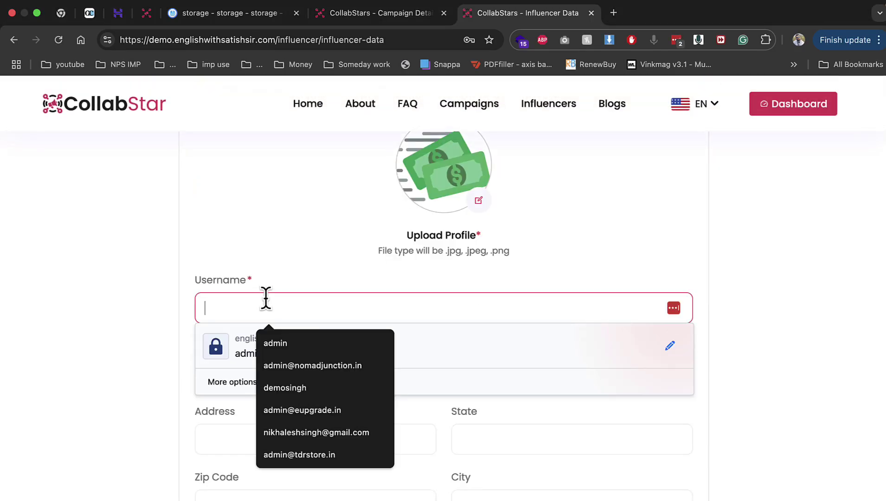
text(meh)
key(BackSpace)
key(BackSpace)
key(BackSpace)
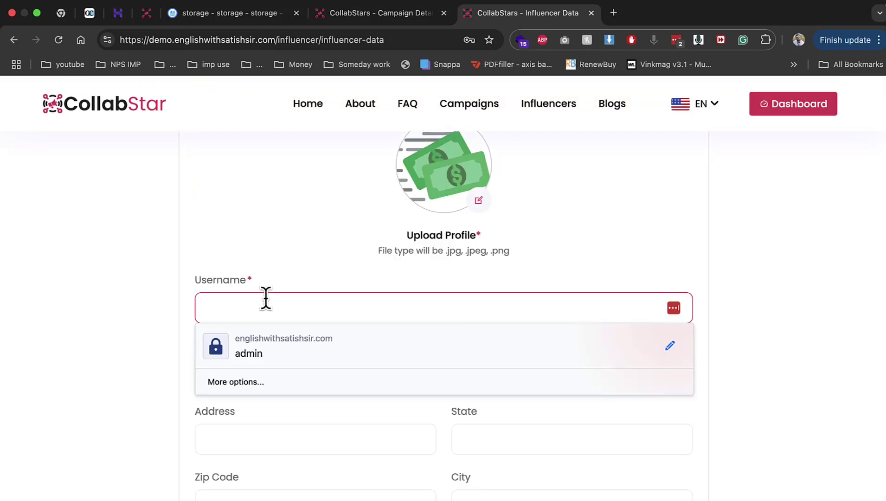
text(neh)
key(Tab)
key(Tab)
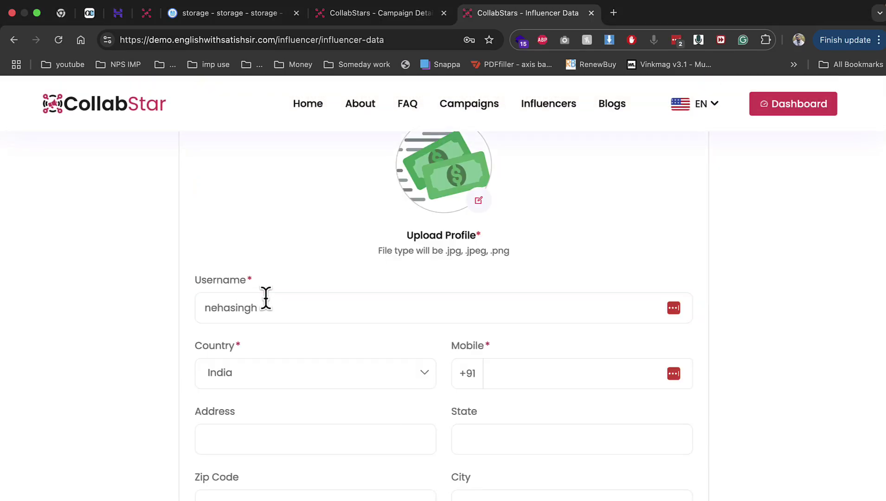
text(123123123)
scroll(265, 297, down, 5)
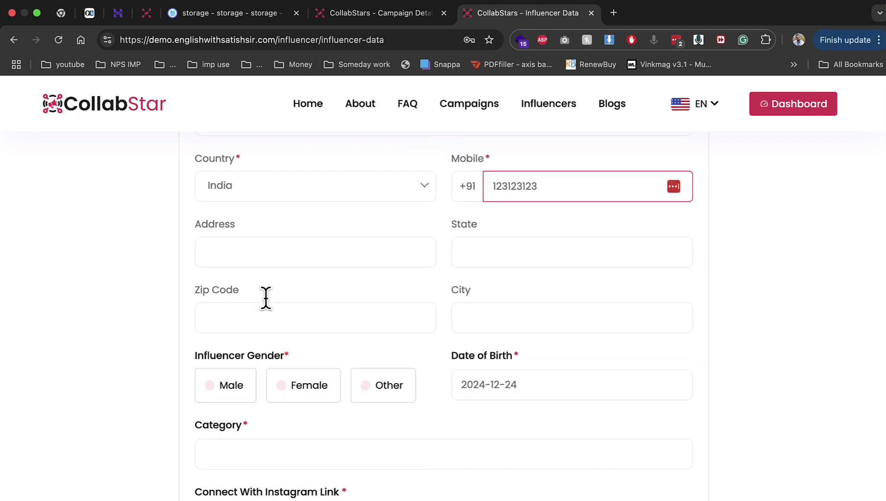
click(232, 345)
click(488, 333)
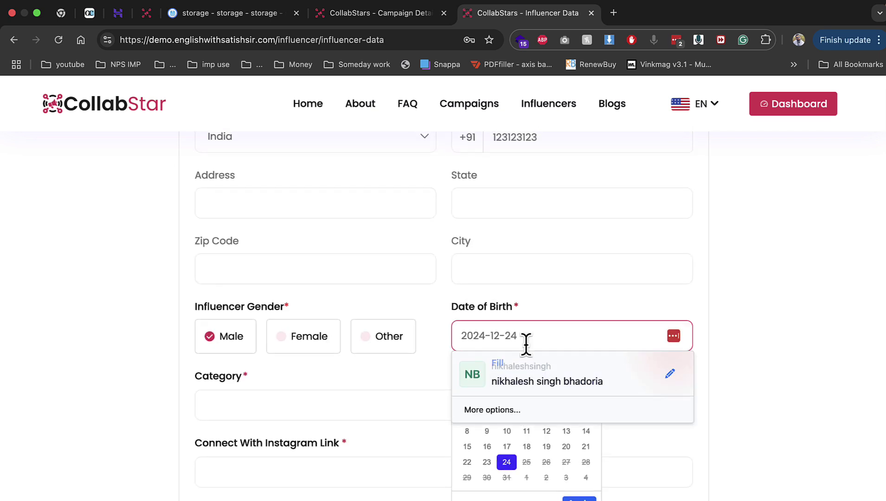
drag(486, 335, 469, 339)
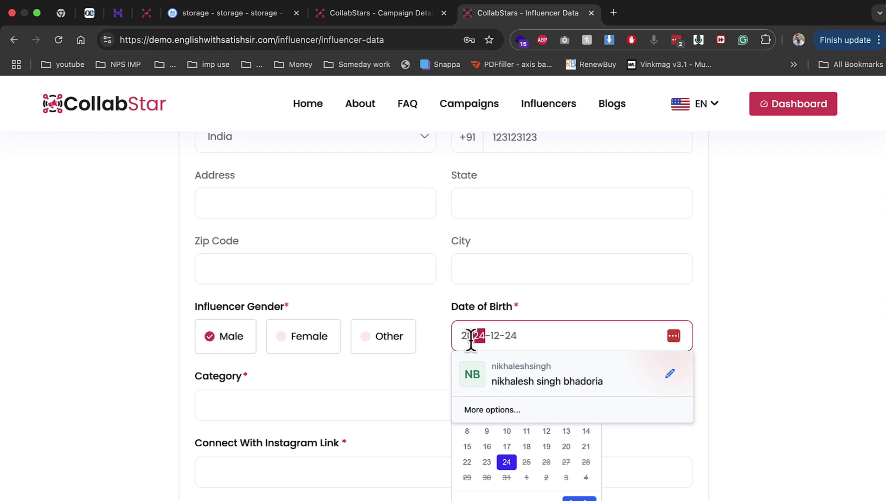
text(02)
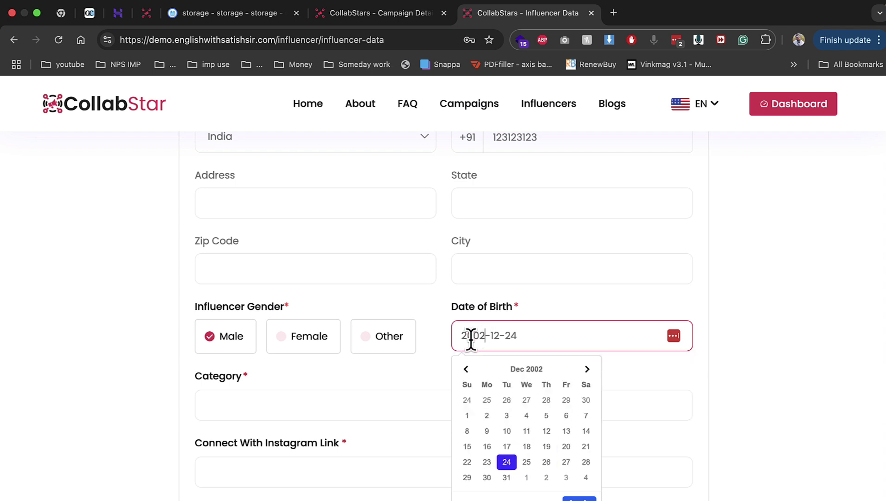
click(321, 415)
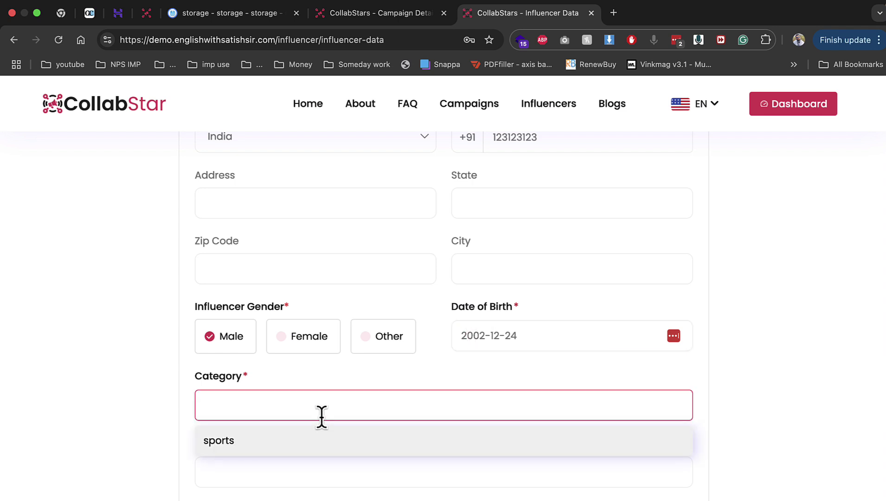
key(Return)
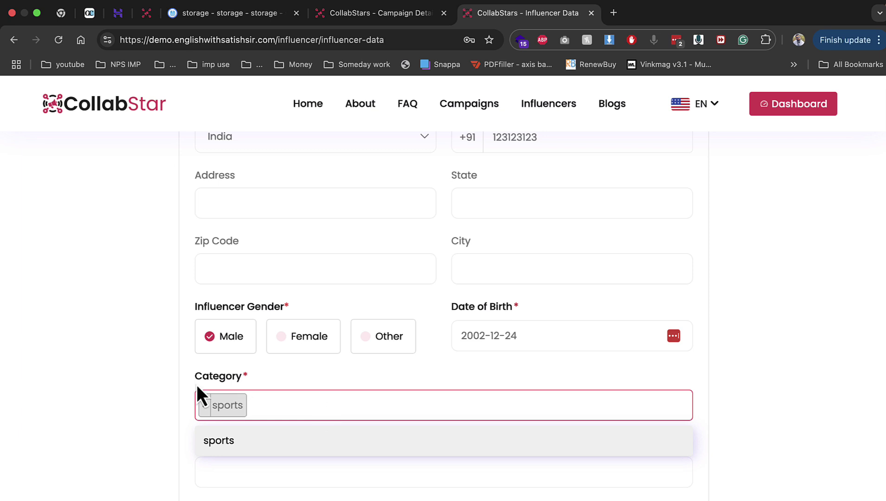
click(172, 390)
scroll(222, 404, down, 3)
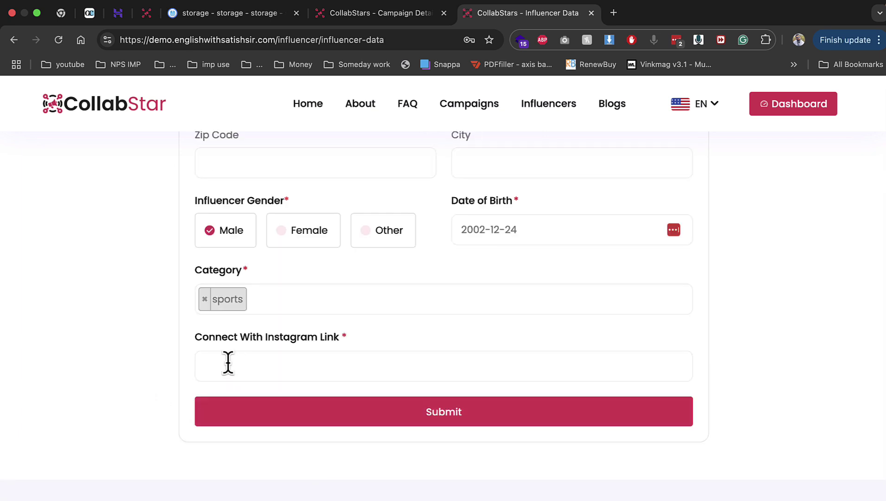
Open an Instagram profile in a new tab, copy its address, and return to the form
click(612, 17)
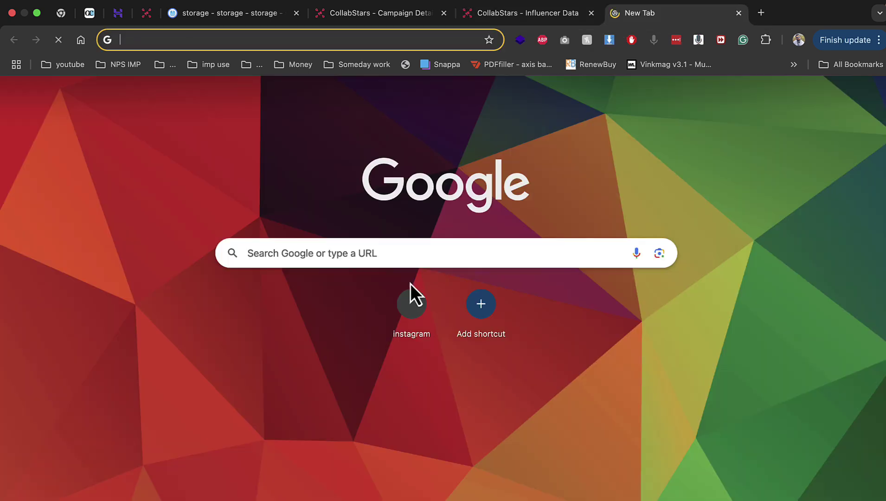
click(410, 311)
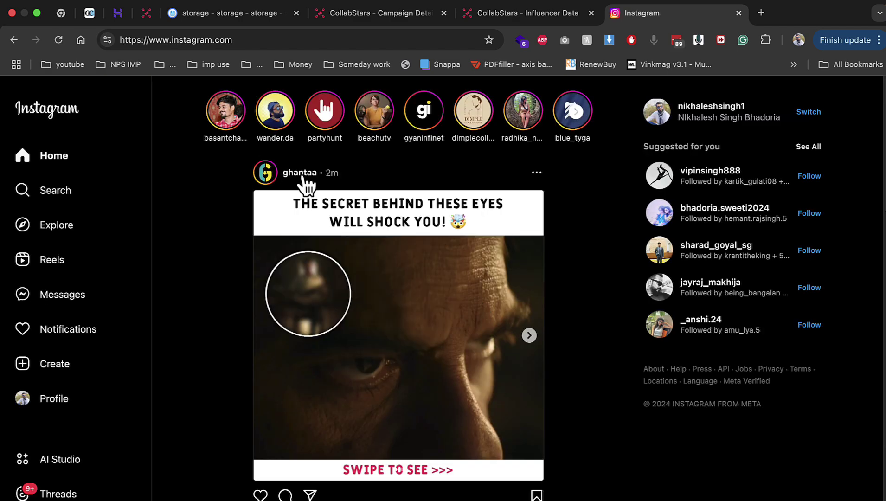
click(299, 173)
click(267, 41)
key(super+c)
click(517, 14)
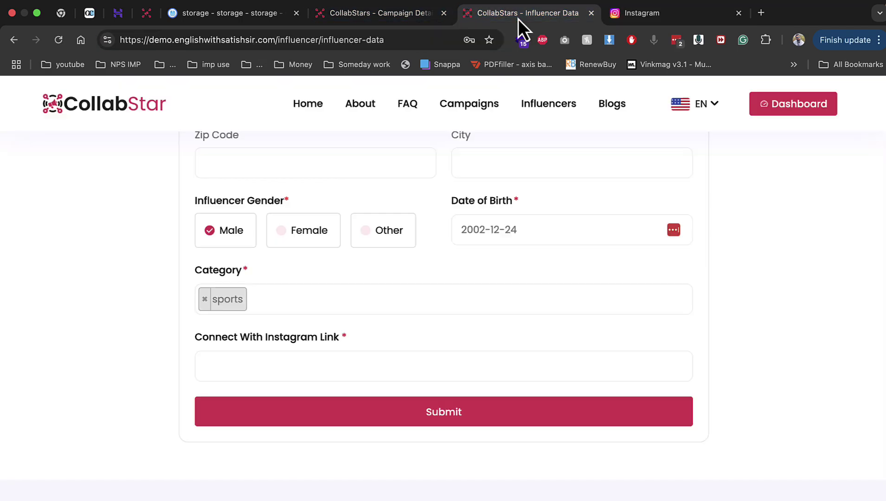
Paste the Instagram profile link into the form and submit the profile
click(344, 363)
key(super+v)
click(443, 420)
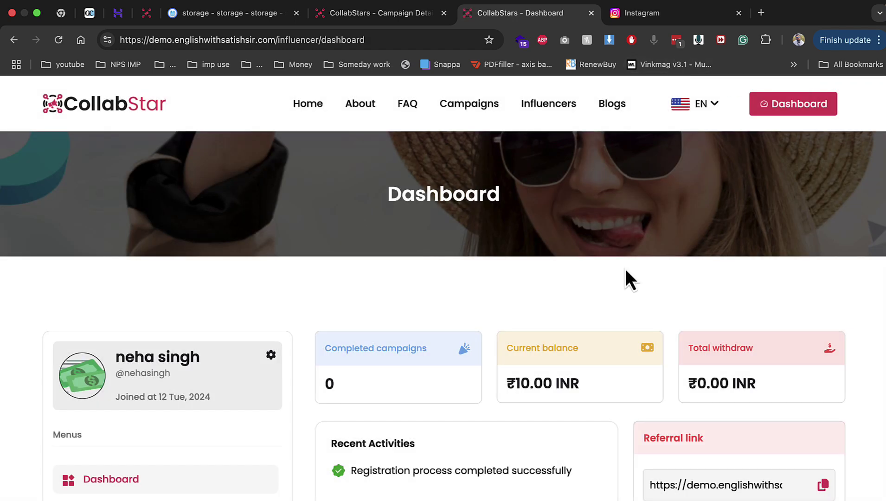
scroll(626, 272, down, 4)
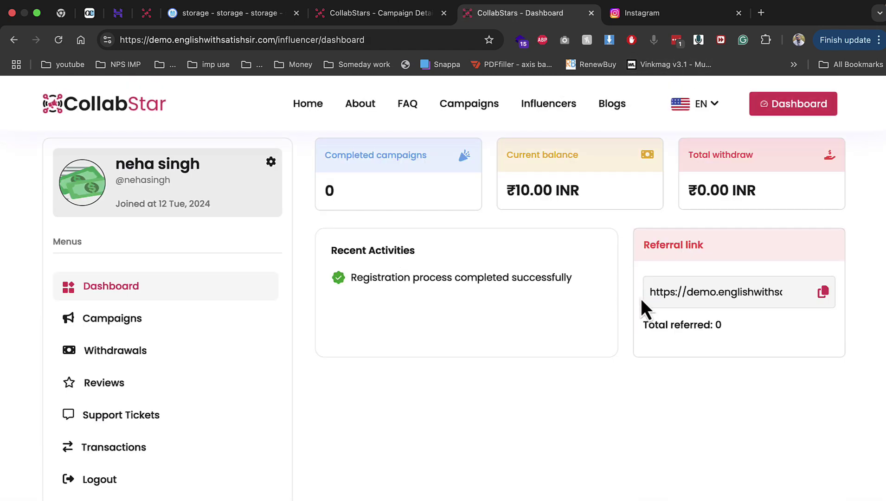
drag(650, 292, 789, 297)
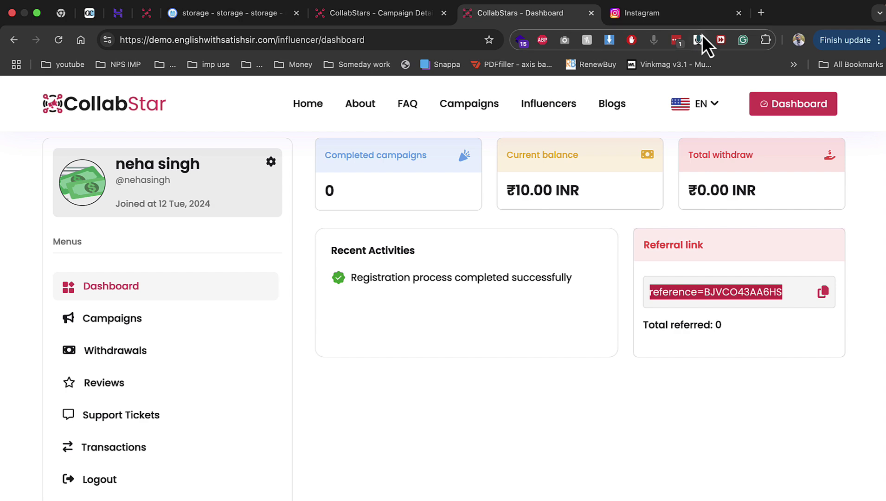
Close the Instagram tab and go to the influencer's campaigns, then the All Campaign listing
click(738, 12)
click(234, 320)
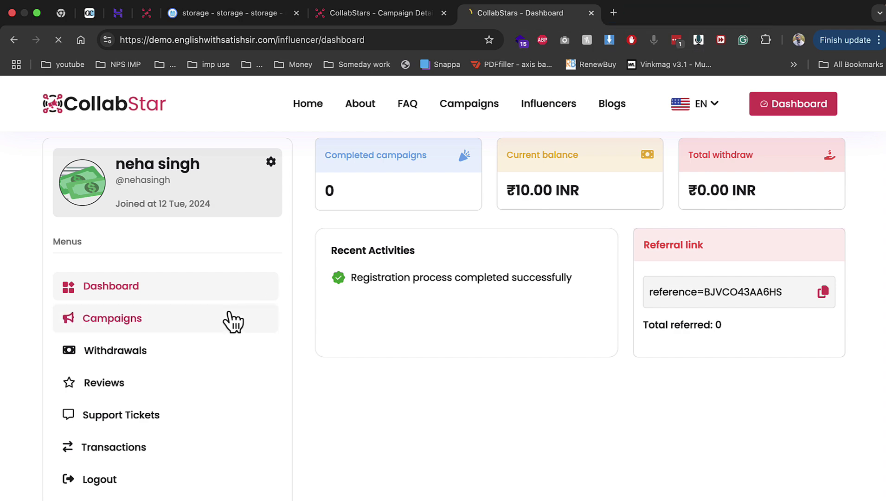
scroll(406, 350, down, 1)
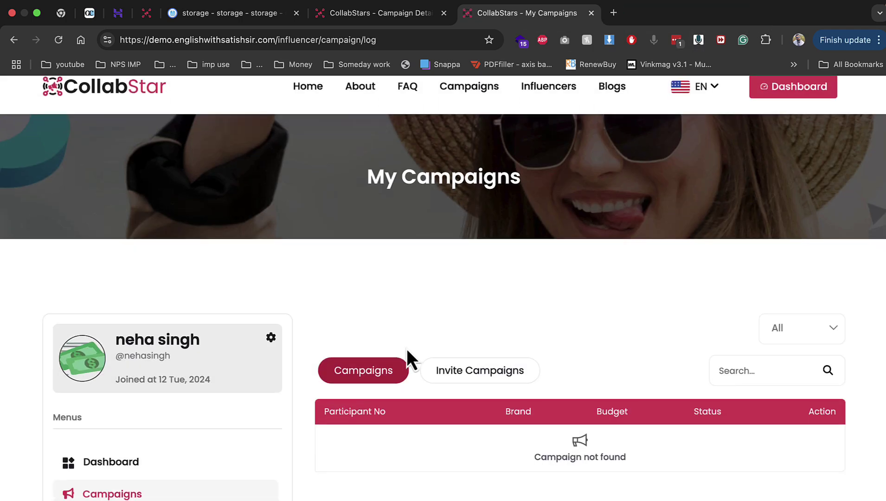
click(473, 94)
scroll(420, 406, down, 3)
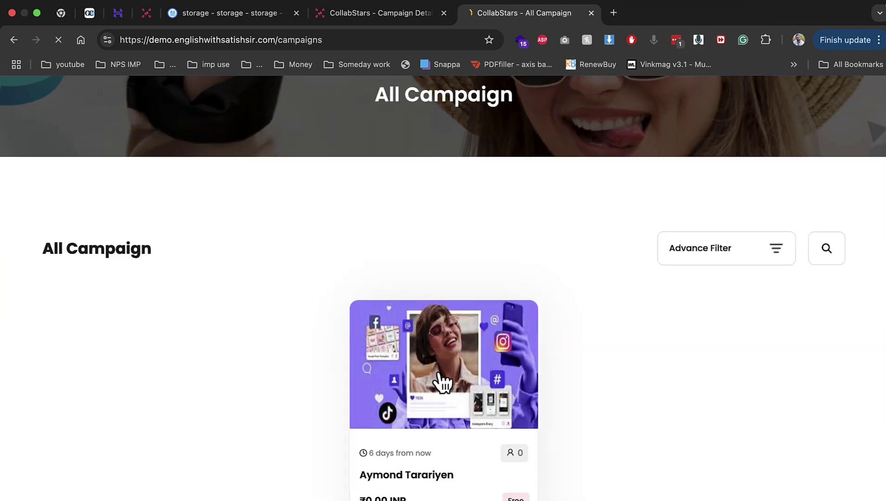
click(439, 374)
scroll(437, 378, down, 8)
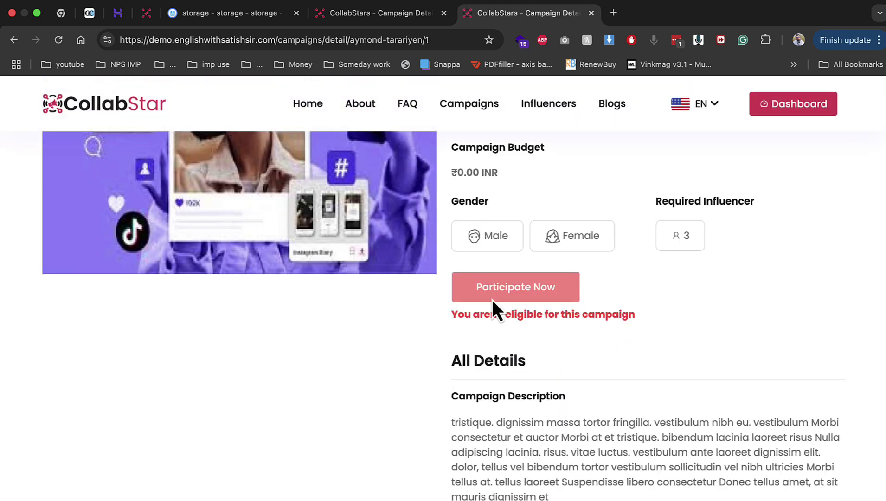
drag(471, 315, 580, 317)
click(605, 310)
Review the 10–100 follower requirement and the 'You aren't eligible' message
scroll(512, 291, up, 2)
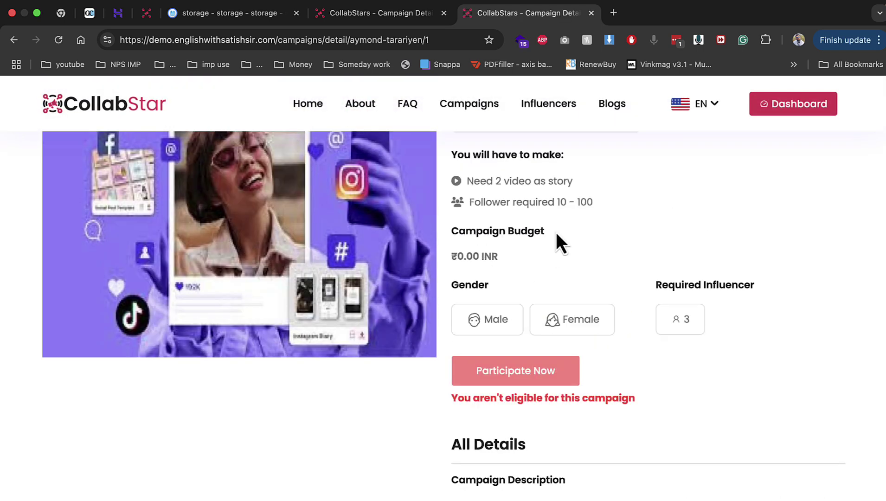
drag(500, 200, 608, 206)
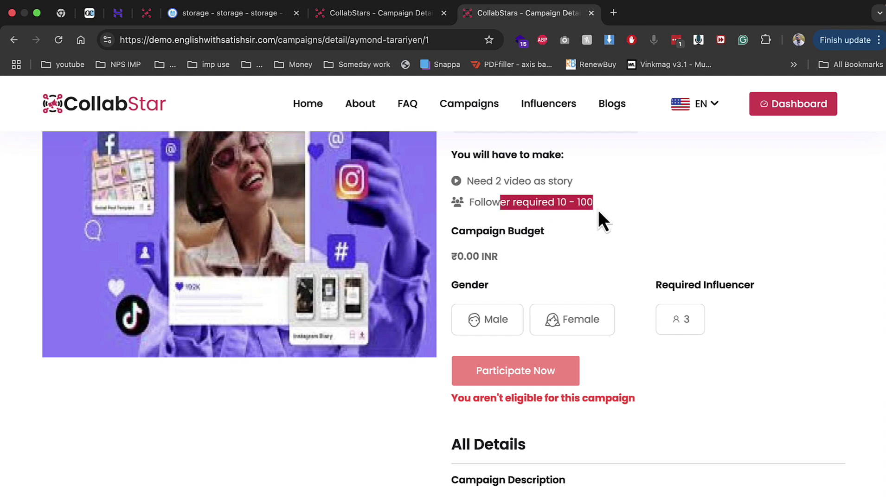
click(518, 376)
double_click(519, 375)
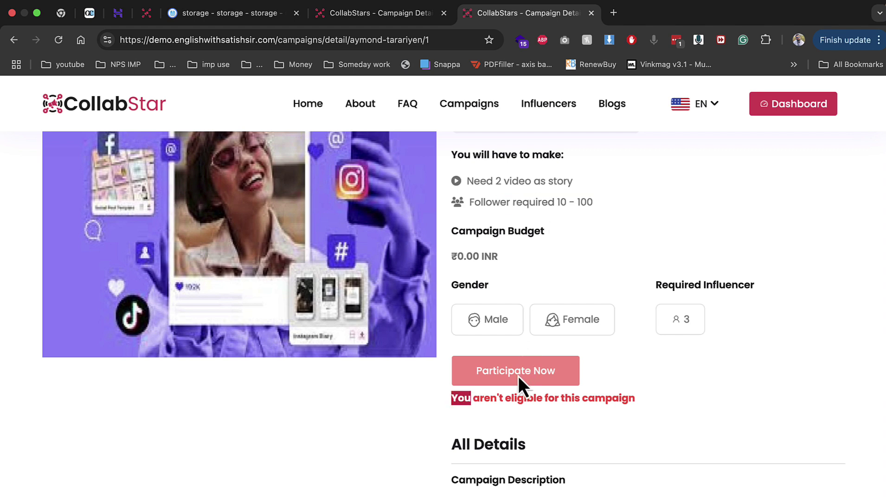
scroll(517, 375, down, 2)
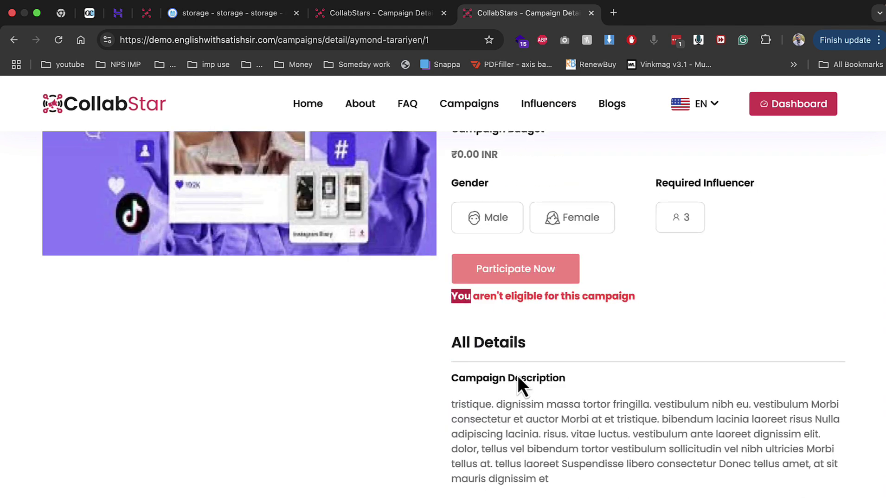
scroll(517, 325, down, 5)
drag(515, 299, 547, 417)
scroll(547, 417, down, 4)
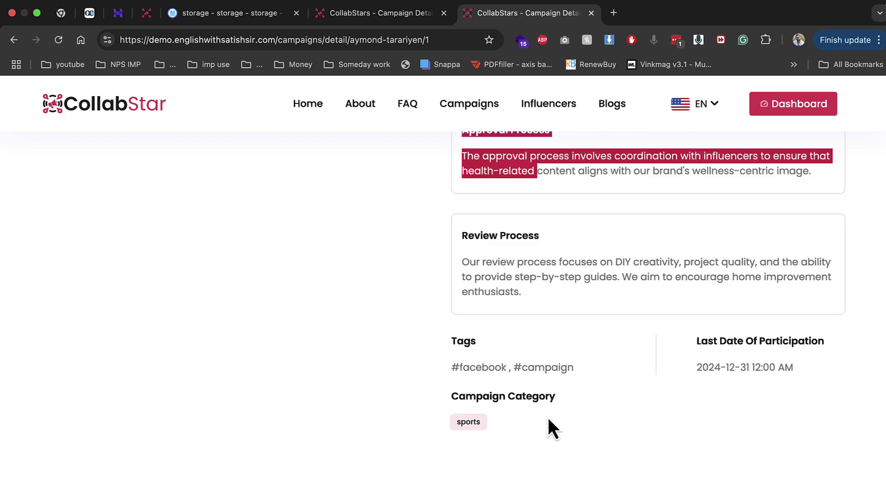
scroll(548, 418, up, 6)
scroll(547, 417, up, 5)
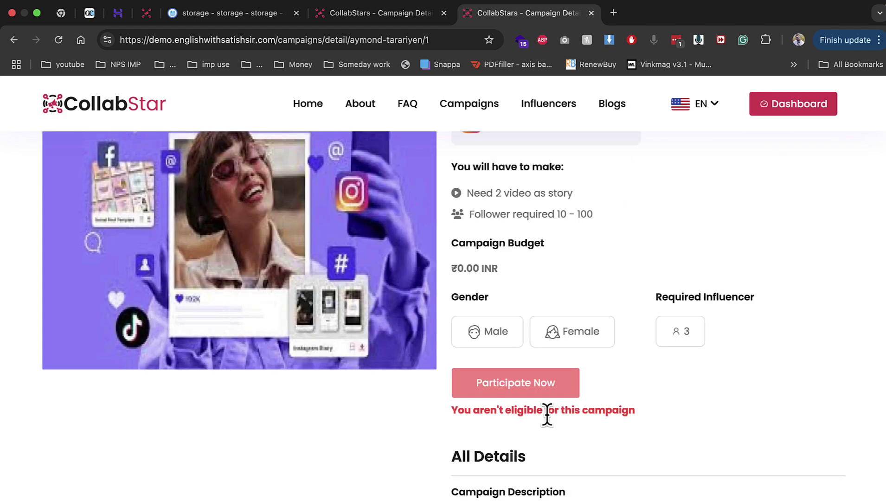
scroll(547, 417, up, 5)
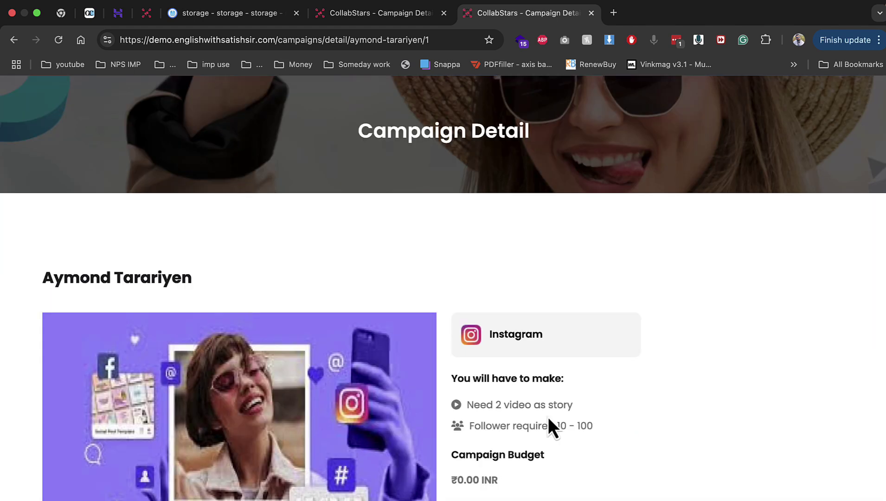